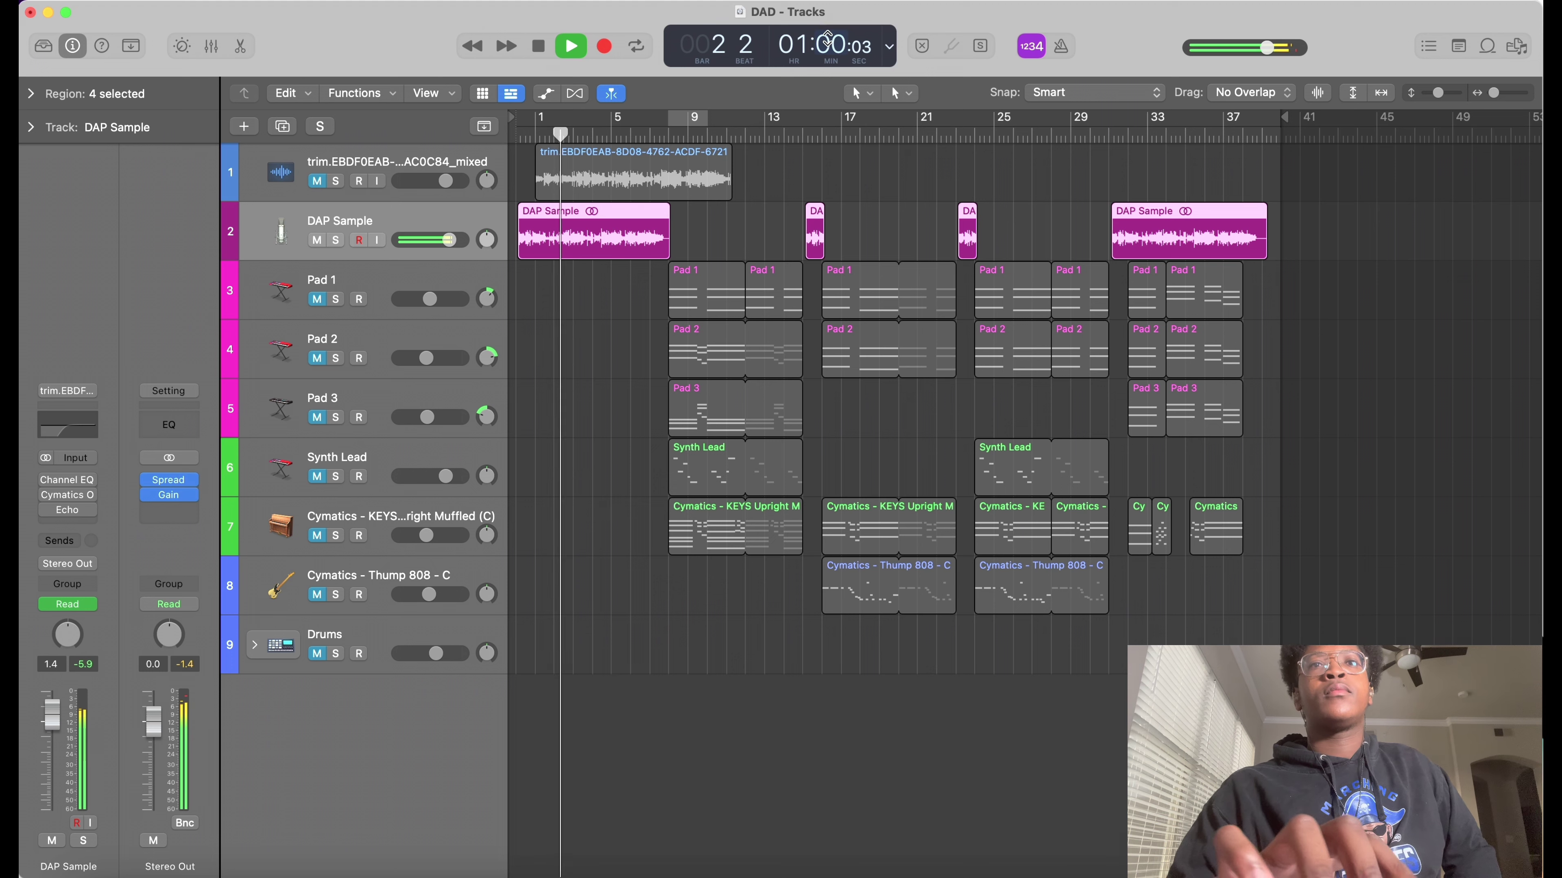
Enable the Channel EQ on the DAP Sample track and play the sample from bar 1.
{"action": "key", "text": "space"}
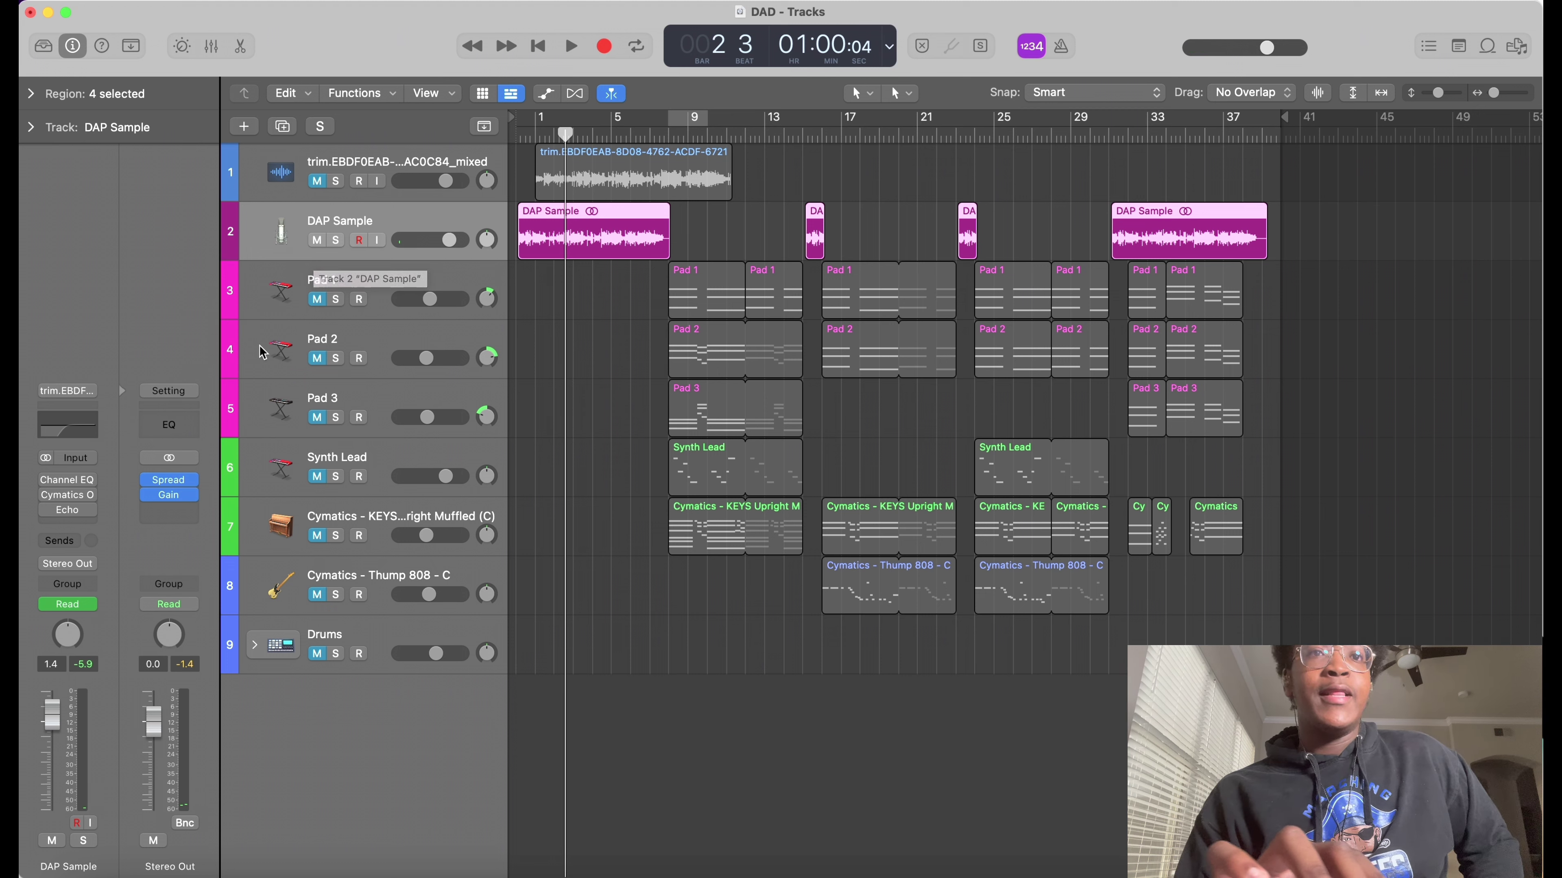
{"action": "mouse_move", "coordinate": [44, 483]}
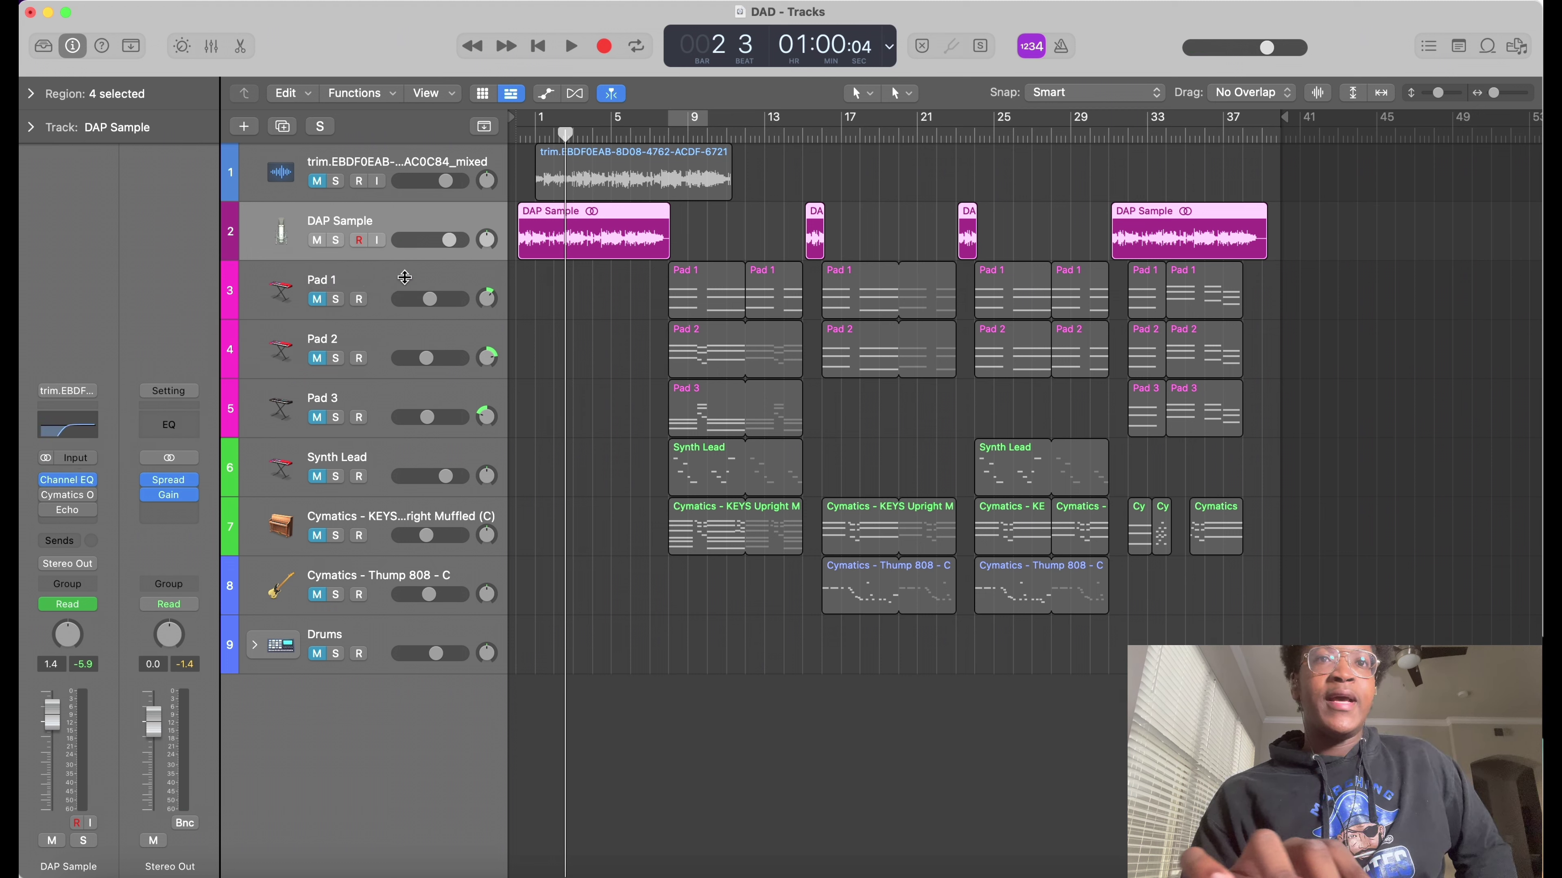
{"action": "left_click", "coordinate": [540, 136]}
{"action": "key", "text": "space"}
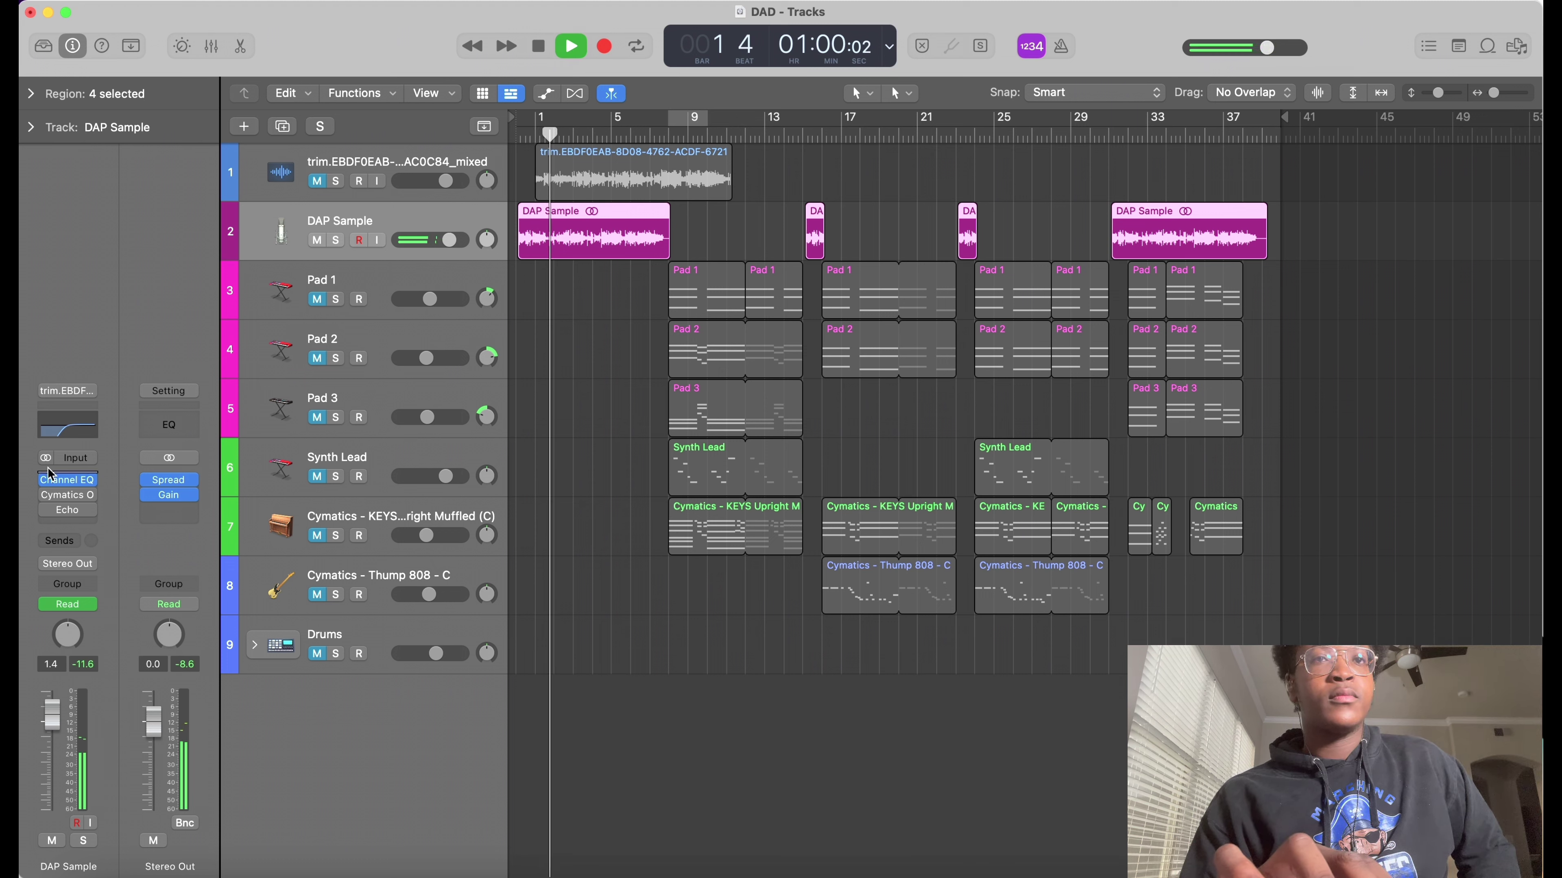
{"action": "key", "text": "space"}
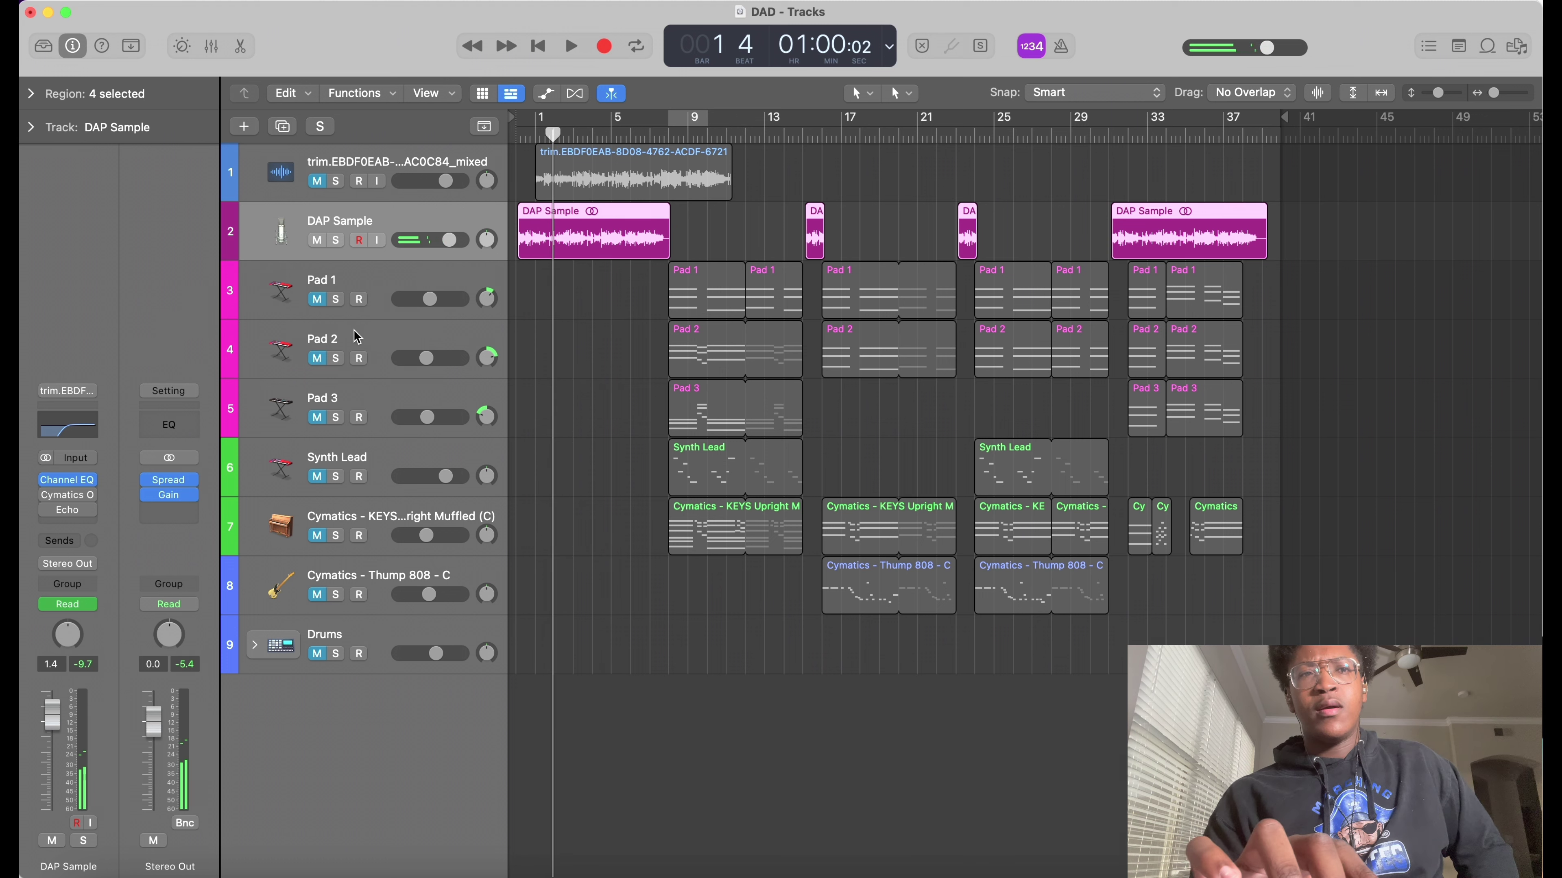
Enable the Cymatics O and Echo effects on the DAP Sample track and play the last bars of its first region.
{"action": "mouse_move", "coordinate": [50, 501]}
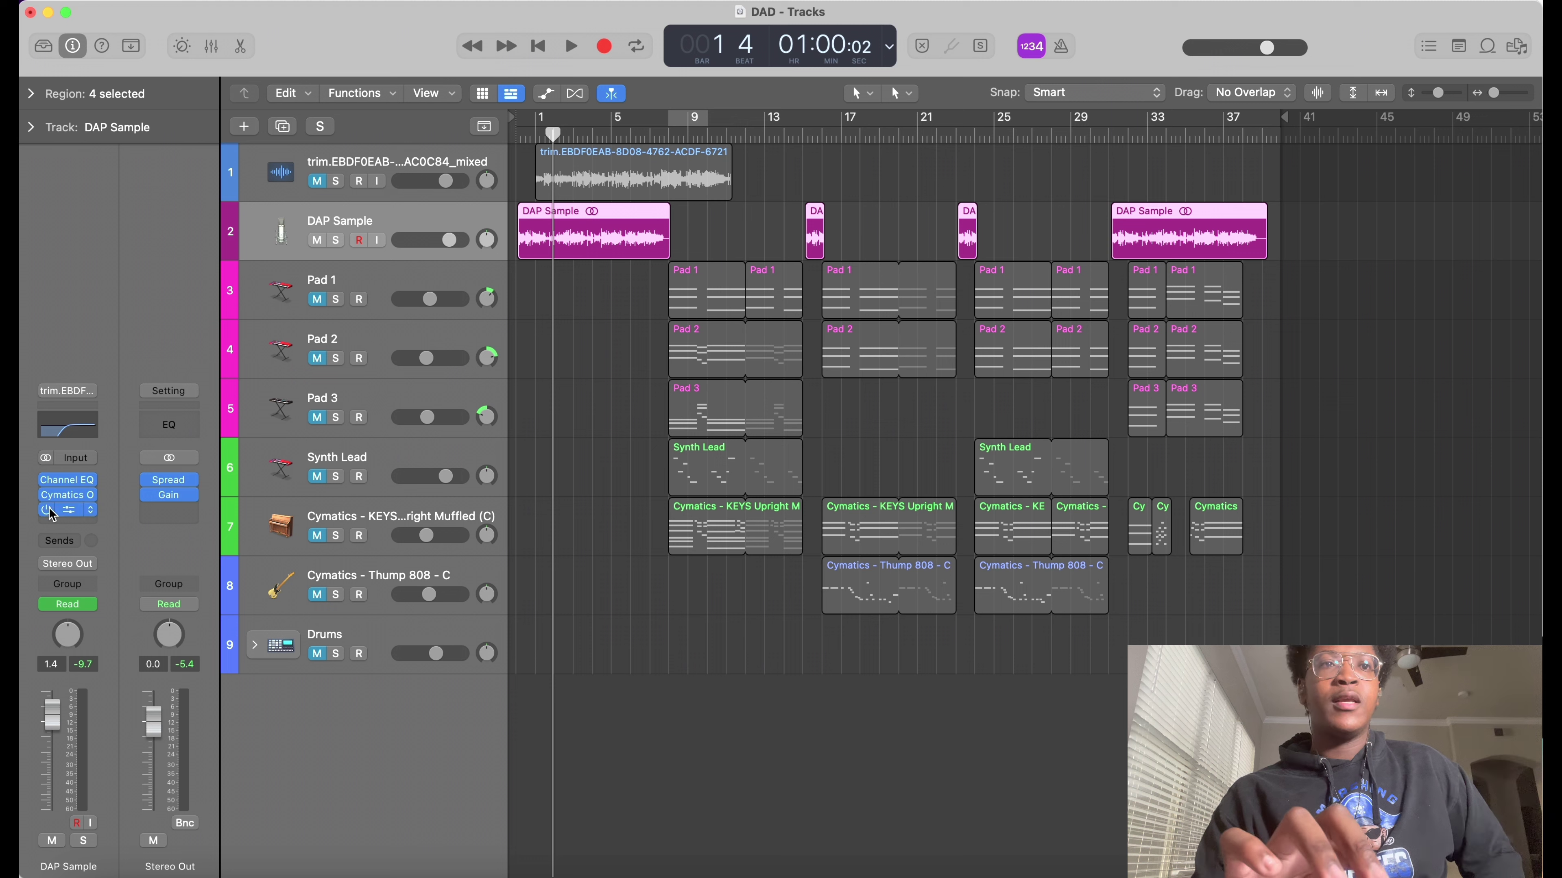
{"action": "left_click", "coordinate": [612, 135]}
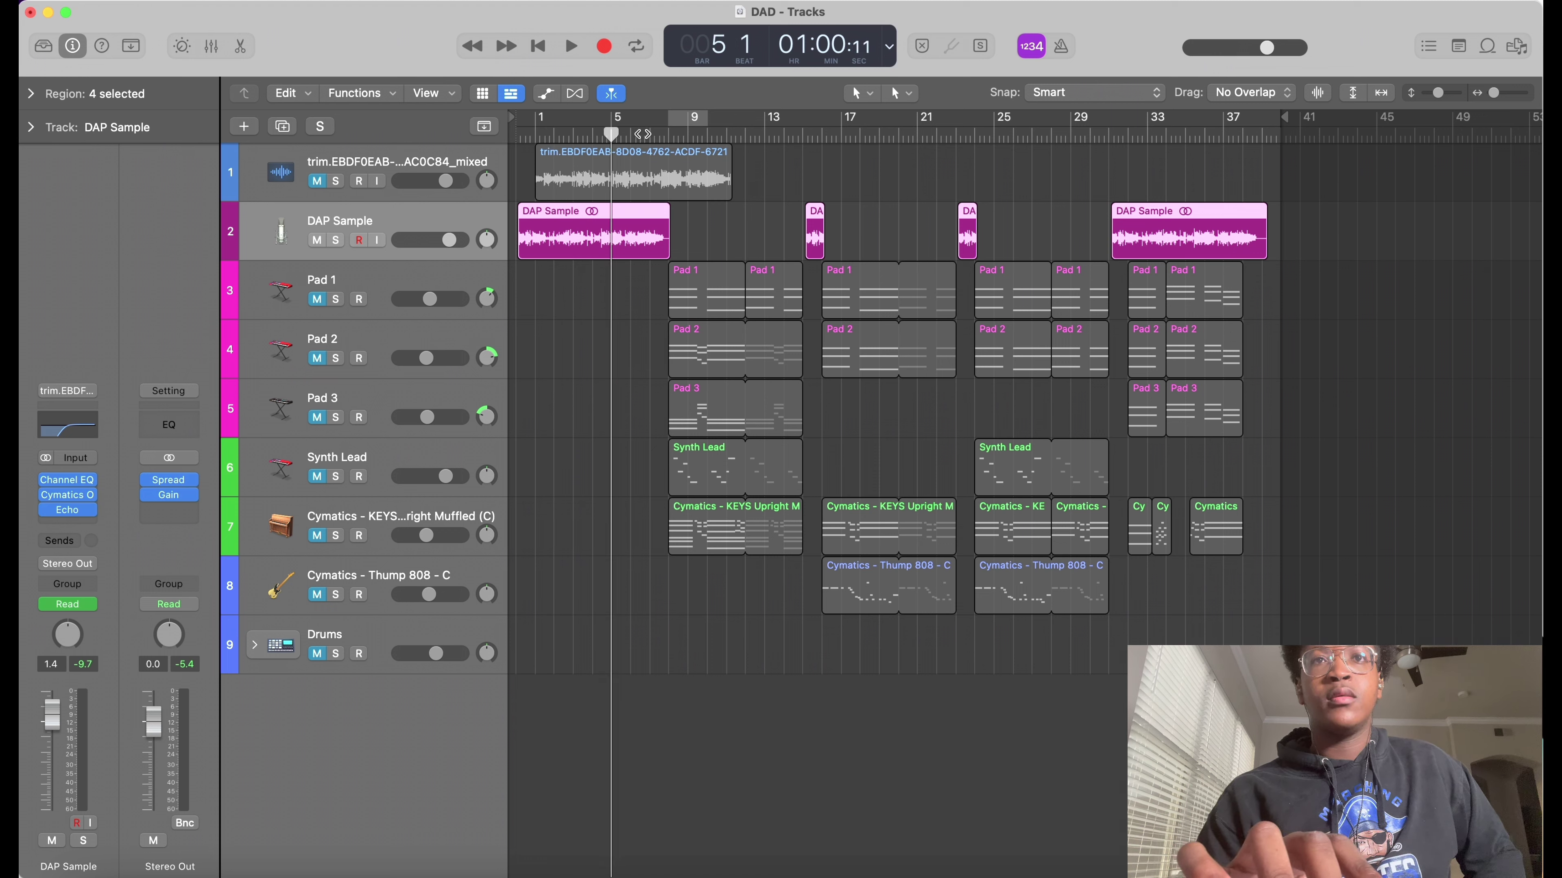
{"action": "left_click", "coordinate": [630, 134]}
{"action": "key", "text": "space"}
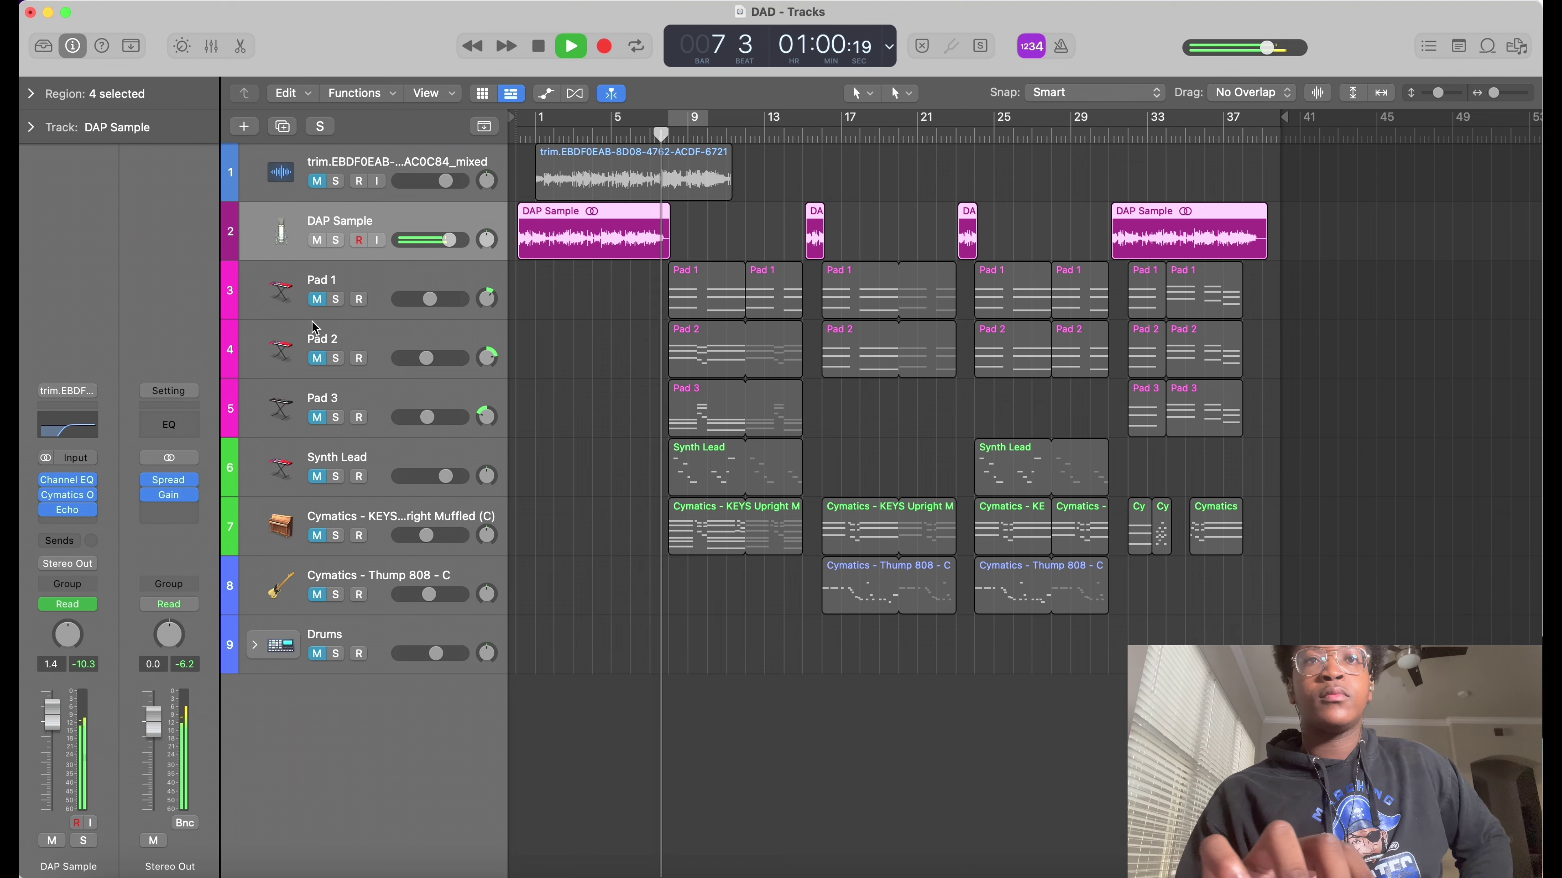
{"action": "key", "text": "space"}
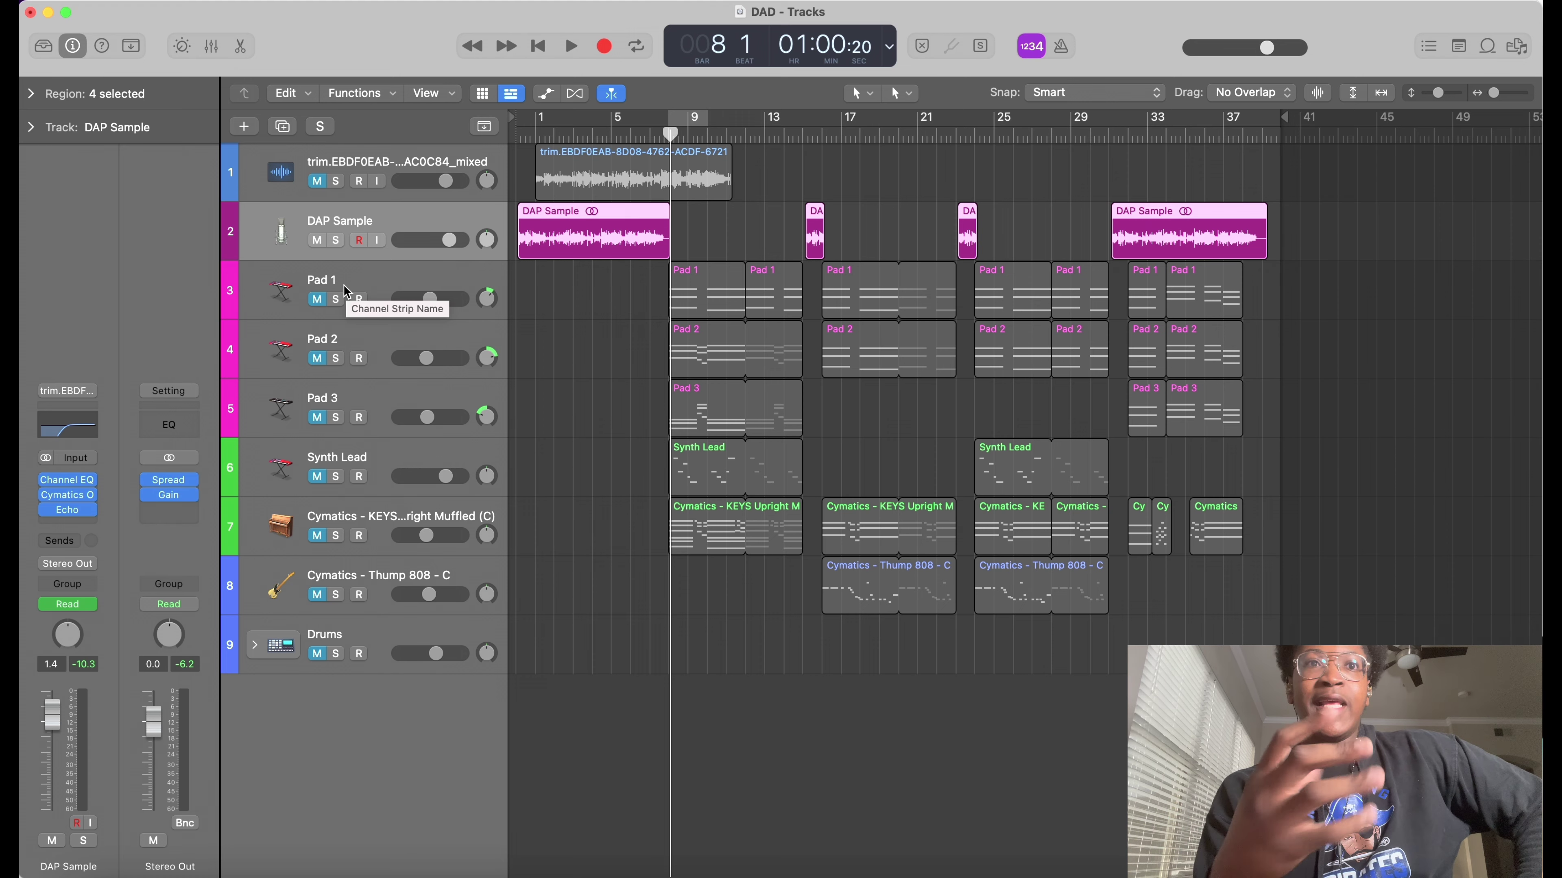
Unmute the Pad 1, Pad 2 and Pad 3 tracks.
{"action": "left_click", "coordinate": [318, 299]}
{"action": "left_click", "coordinate": [318, 358]}
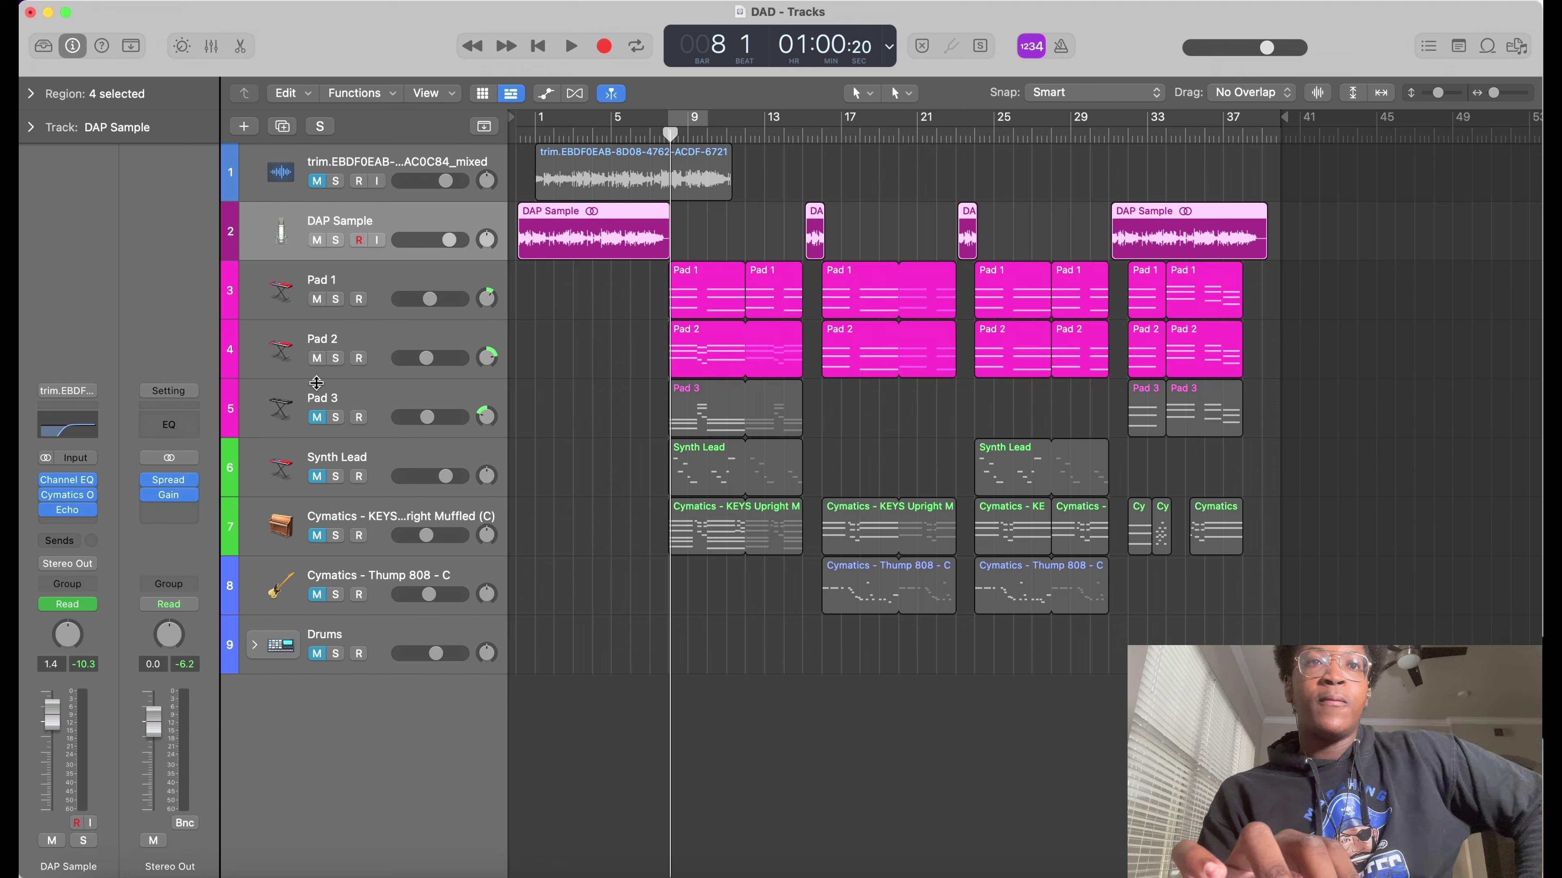
{"action": "left_click", "coordinate": [316, 407]}
{"action": "left_click", "coordinate": [316, 419]}
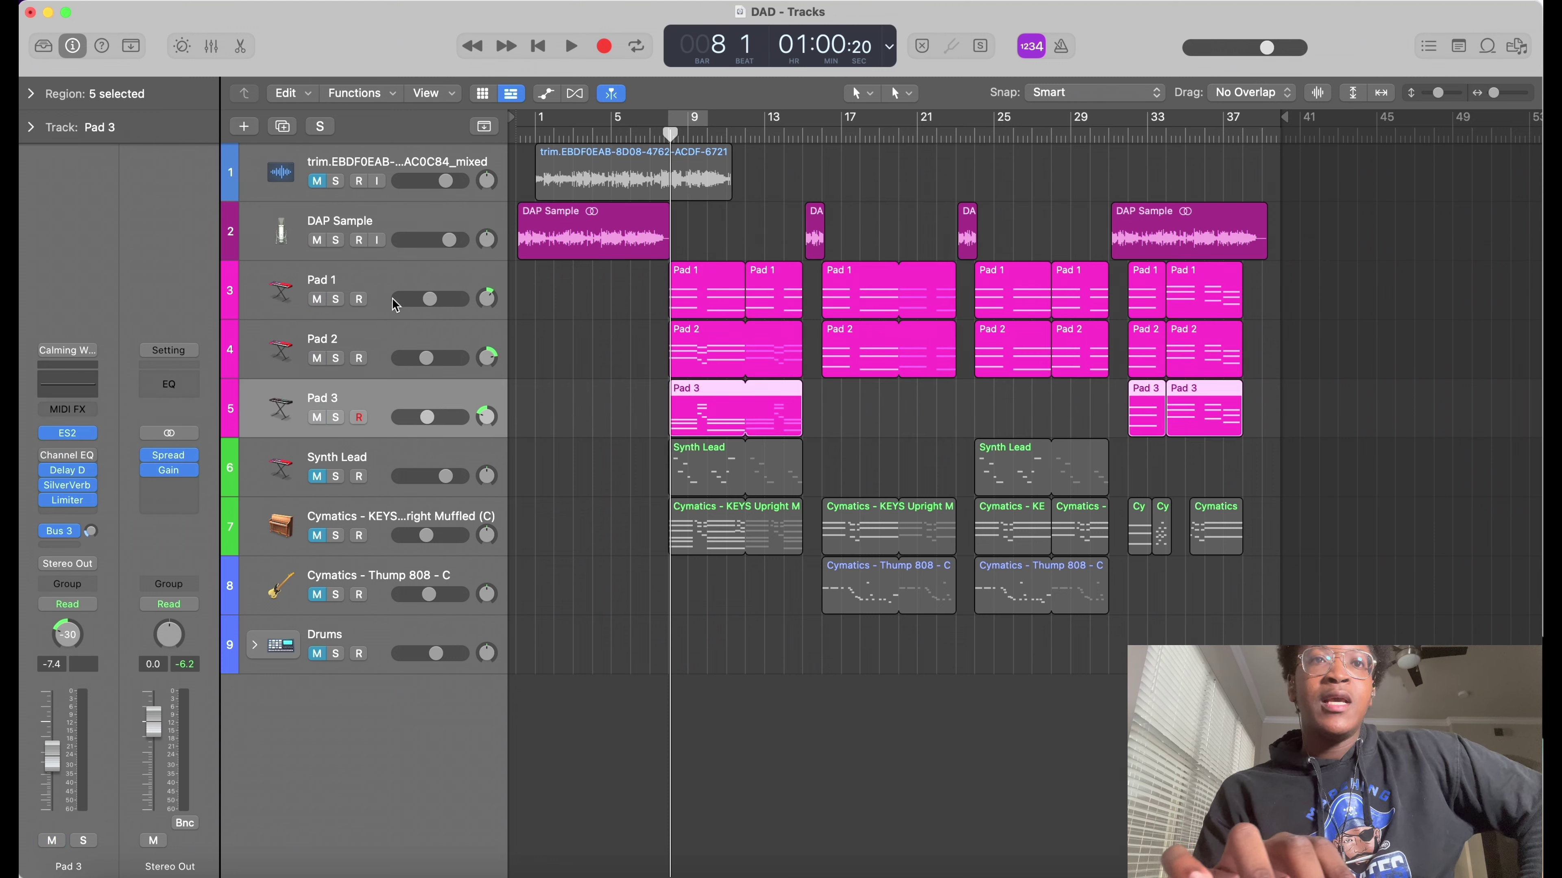
Examine the instruments and effects loaded on the Pad 1, Pad 2 and Pad 3 tracks.
{"action": "left_click", "coordinate": [402, 282]}
{"action": "left_click", "coordinate": [378, 338]}
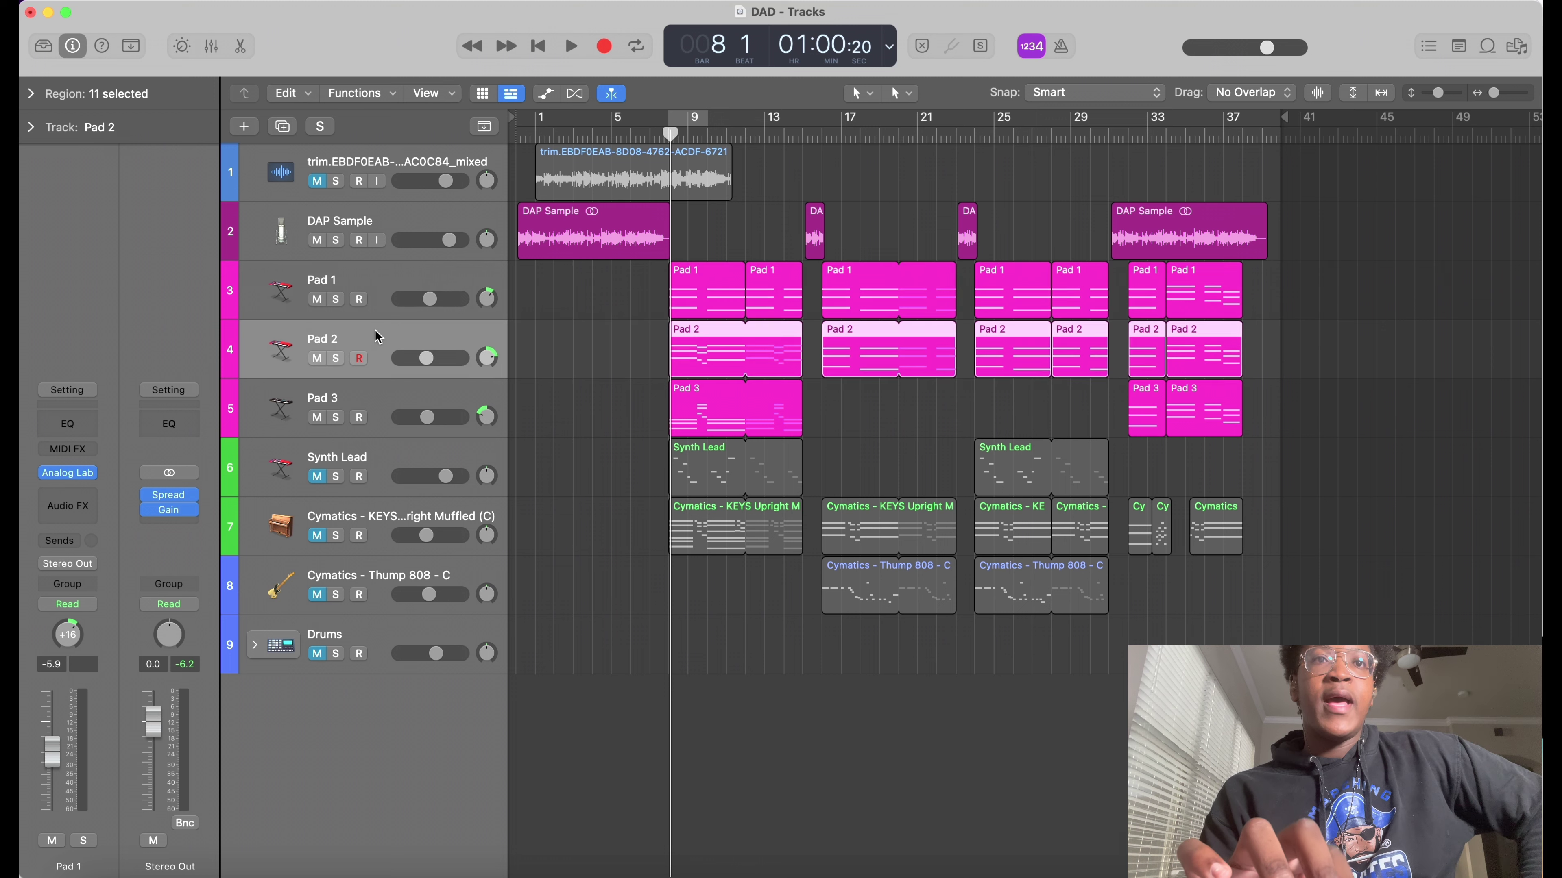
{"action": "left_click", "coordinate": [376, 294]}
{"action": "left_click", "coordinate": [374, 338]}
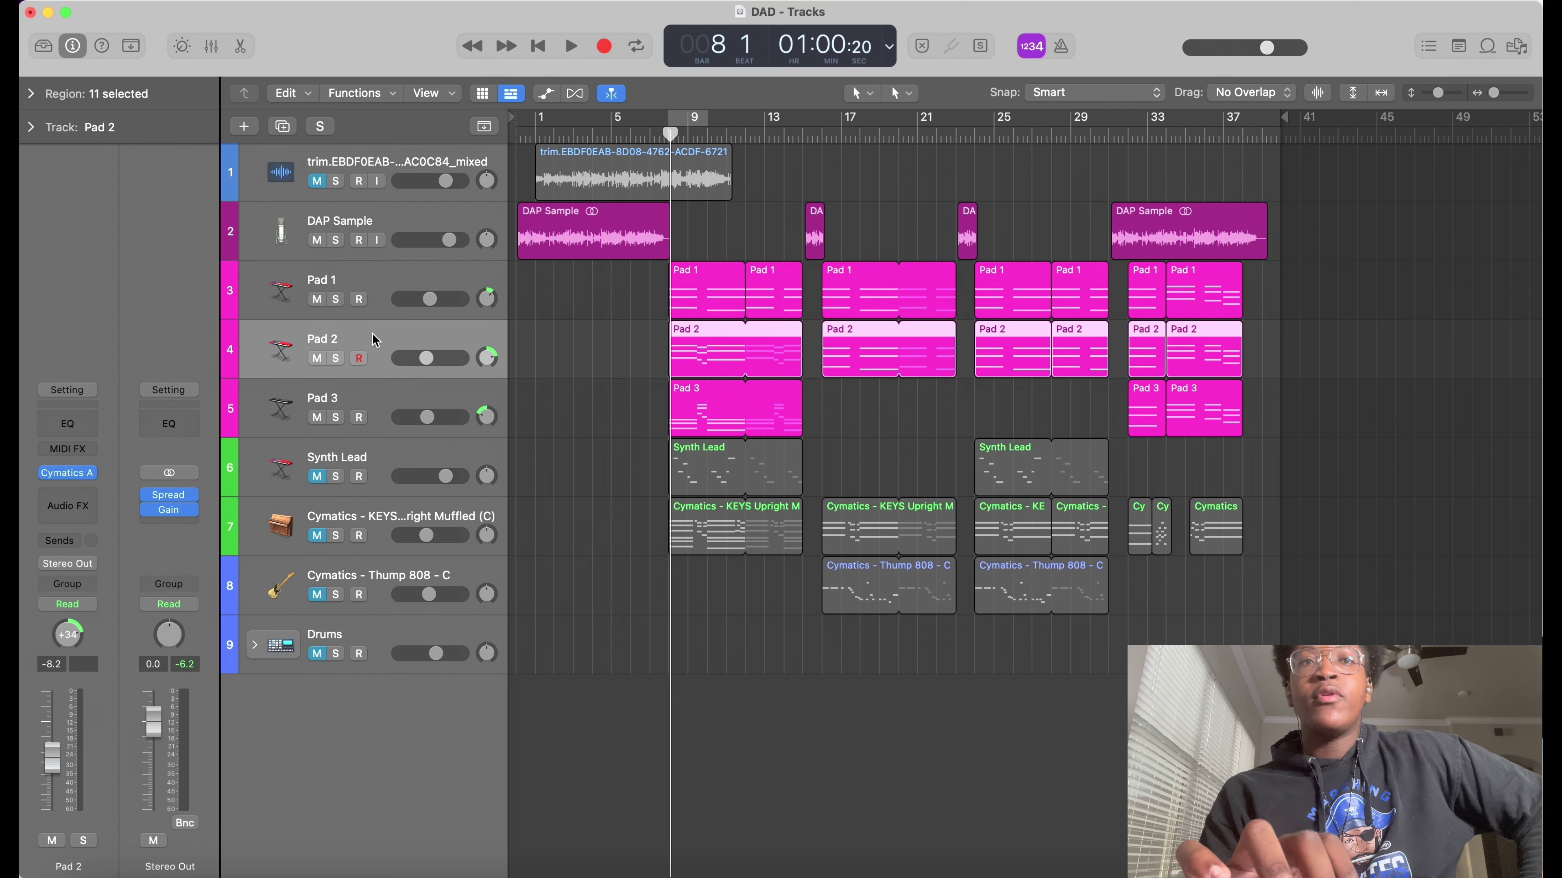
{"action": "left_click", "coordinate": [377, 291]}
{"action": "mouse_move", "coordinate": [59, 474]}
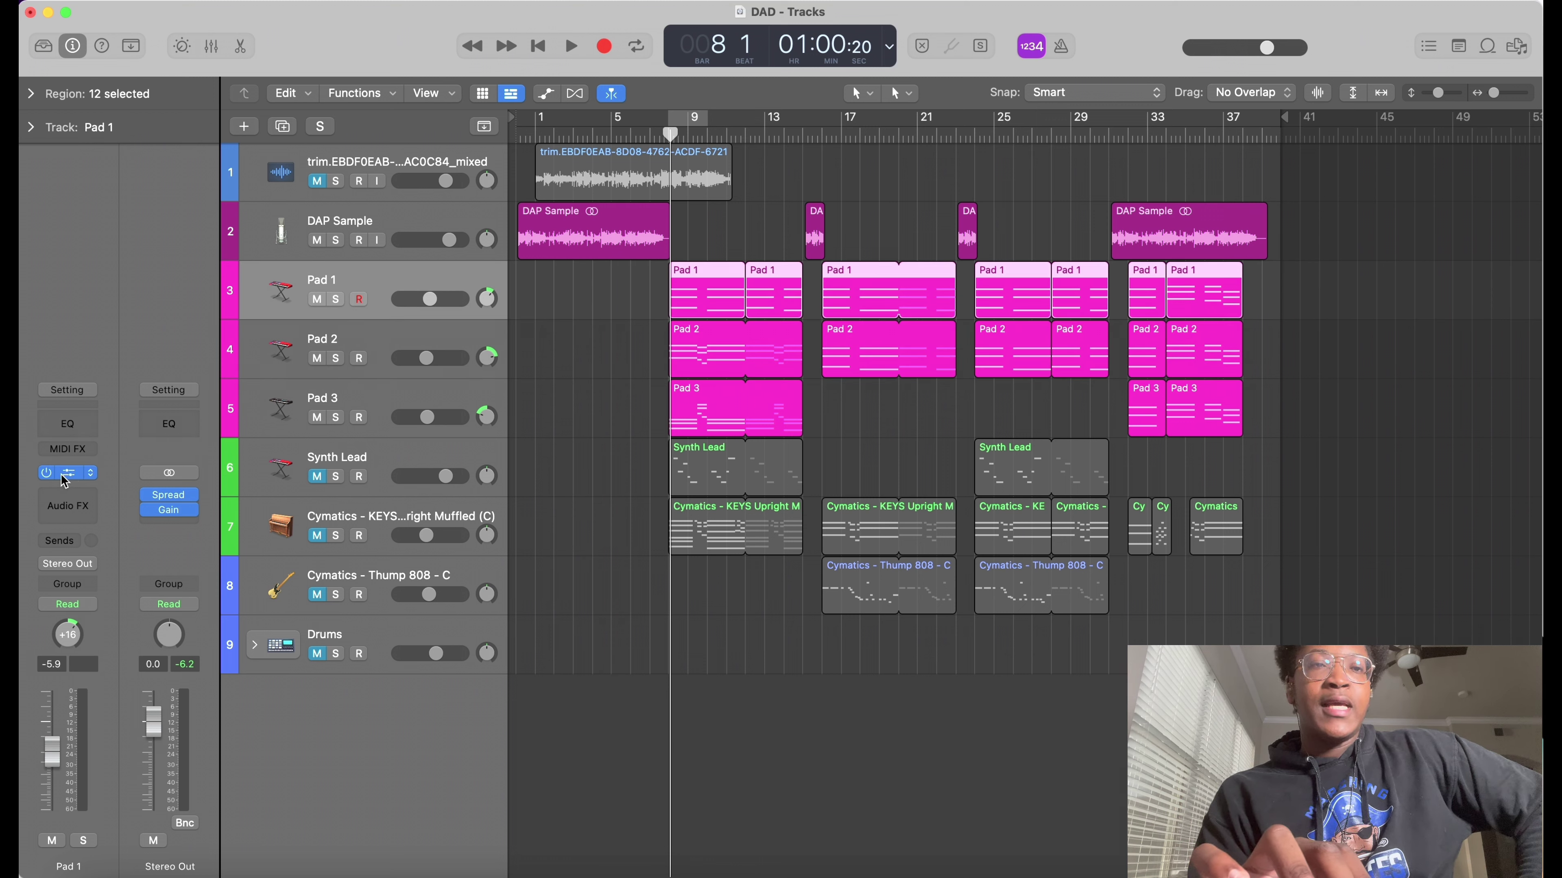
{"action": "left_click", "coordinate": [391, 335]}
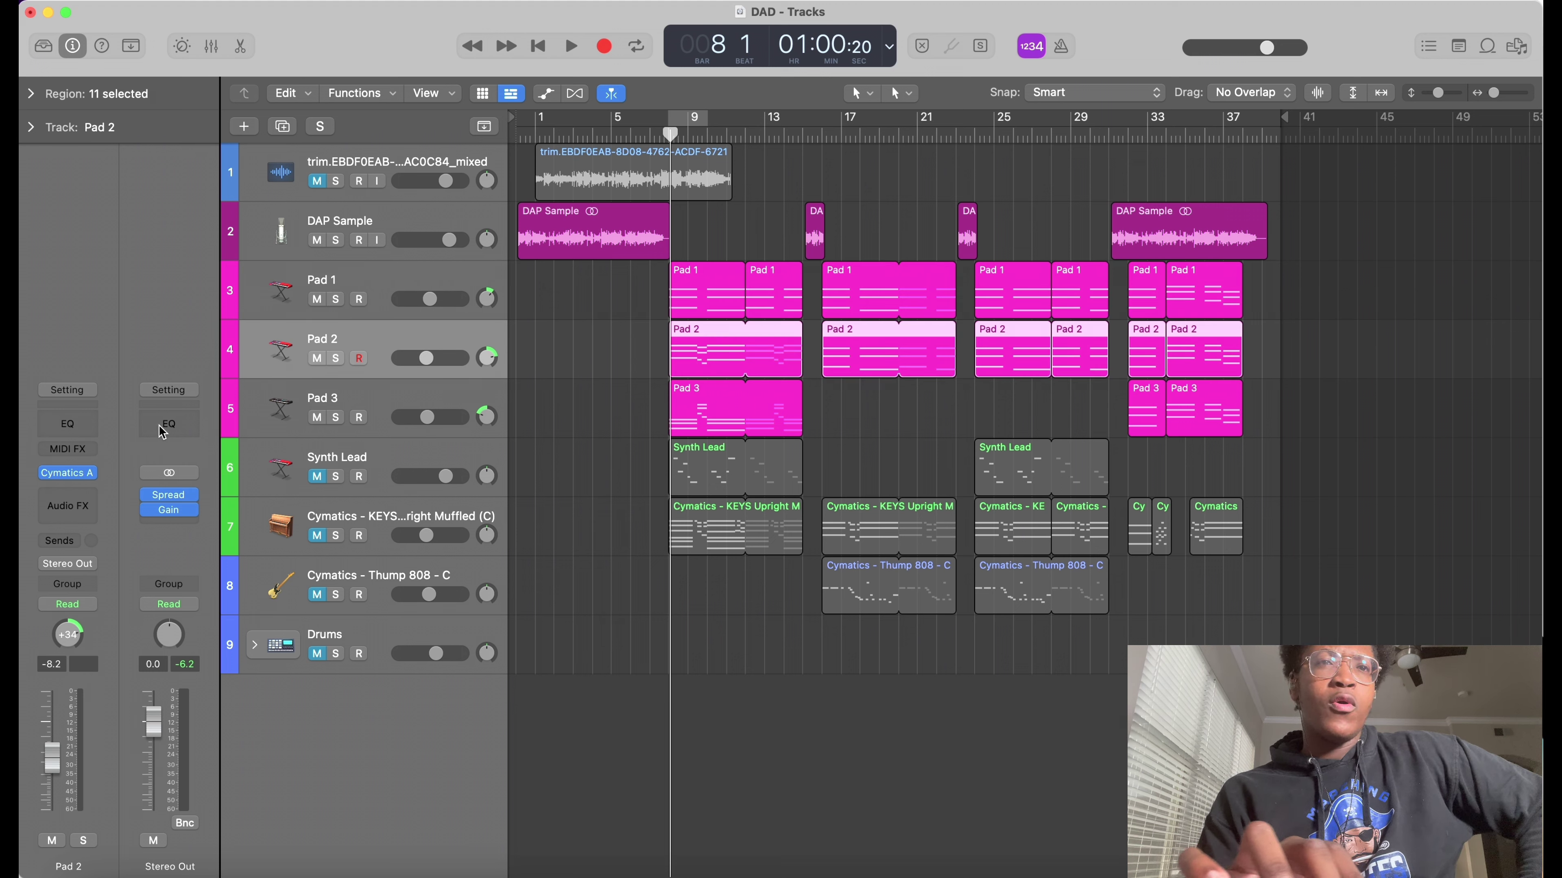
{"action": "left_click", "coordinate": [388, 406]}
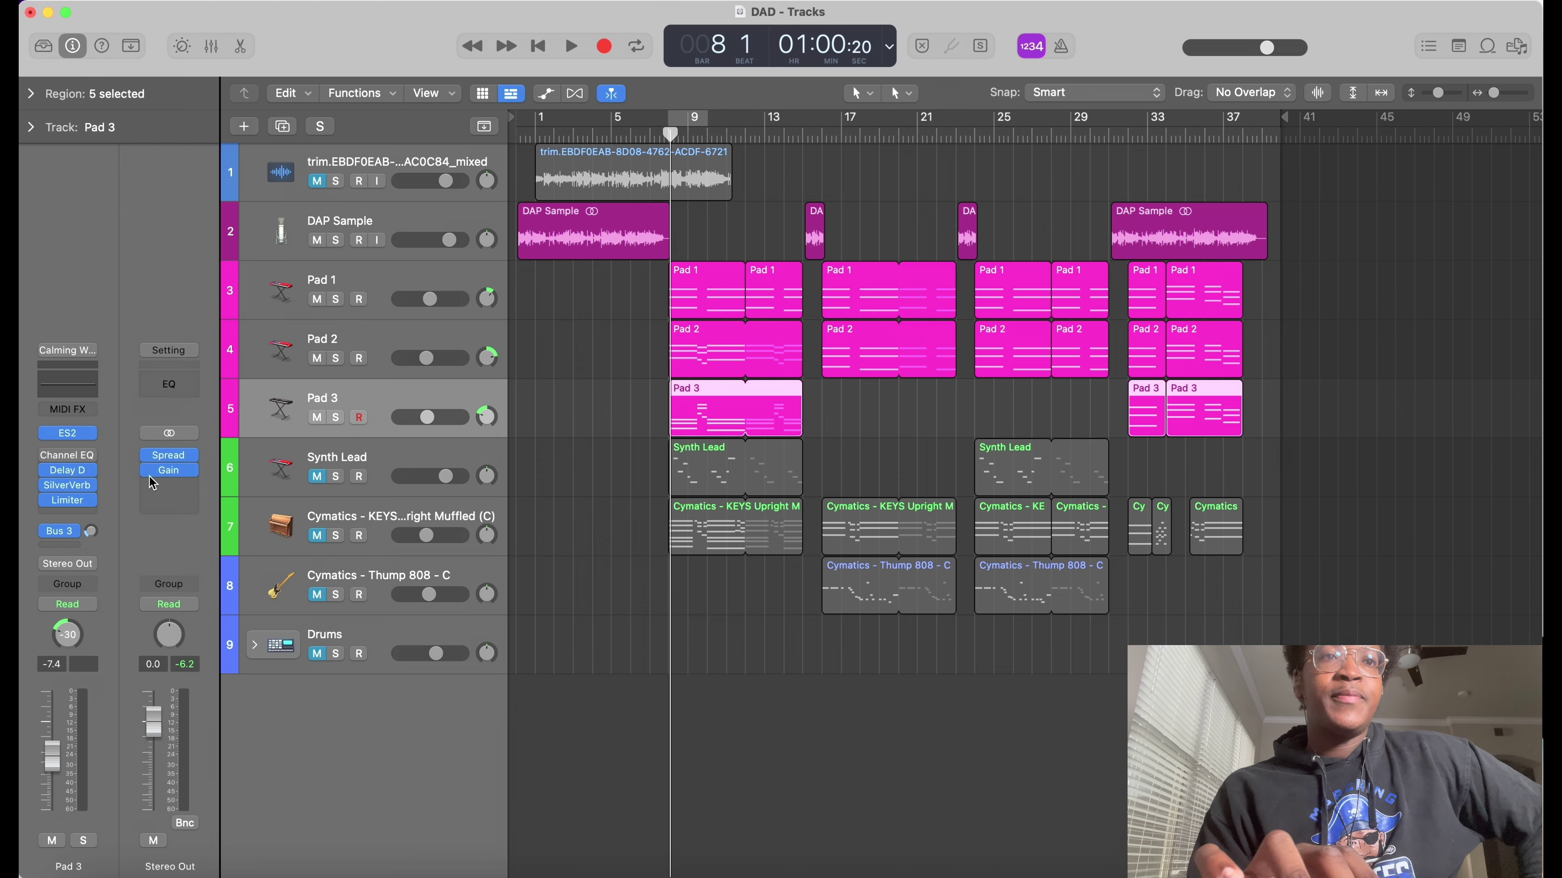
Solo the three pad tracks and play them back from about bar 8.
{"action": "left_click_drag", "start_coordinate": [650, 265], "coordinate": [873, 393]}
{"action": "key", "text": "ctrl+s"}
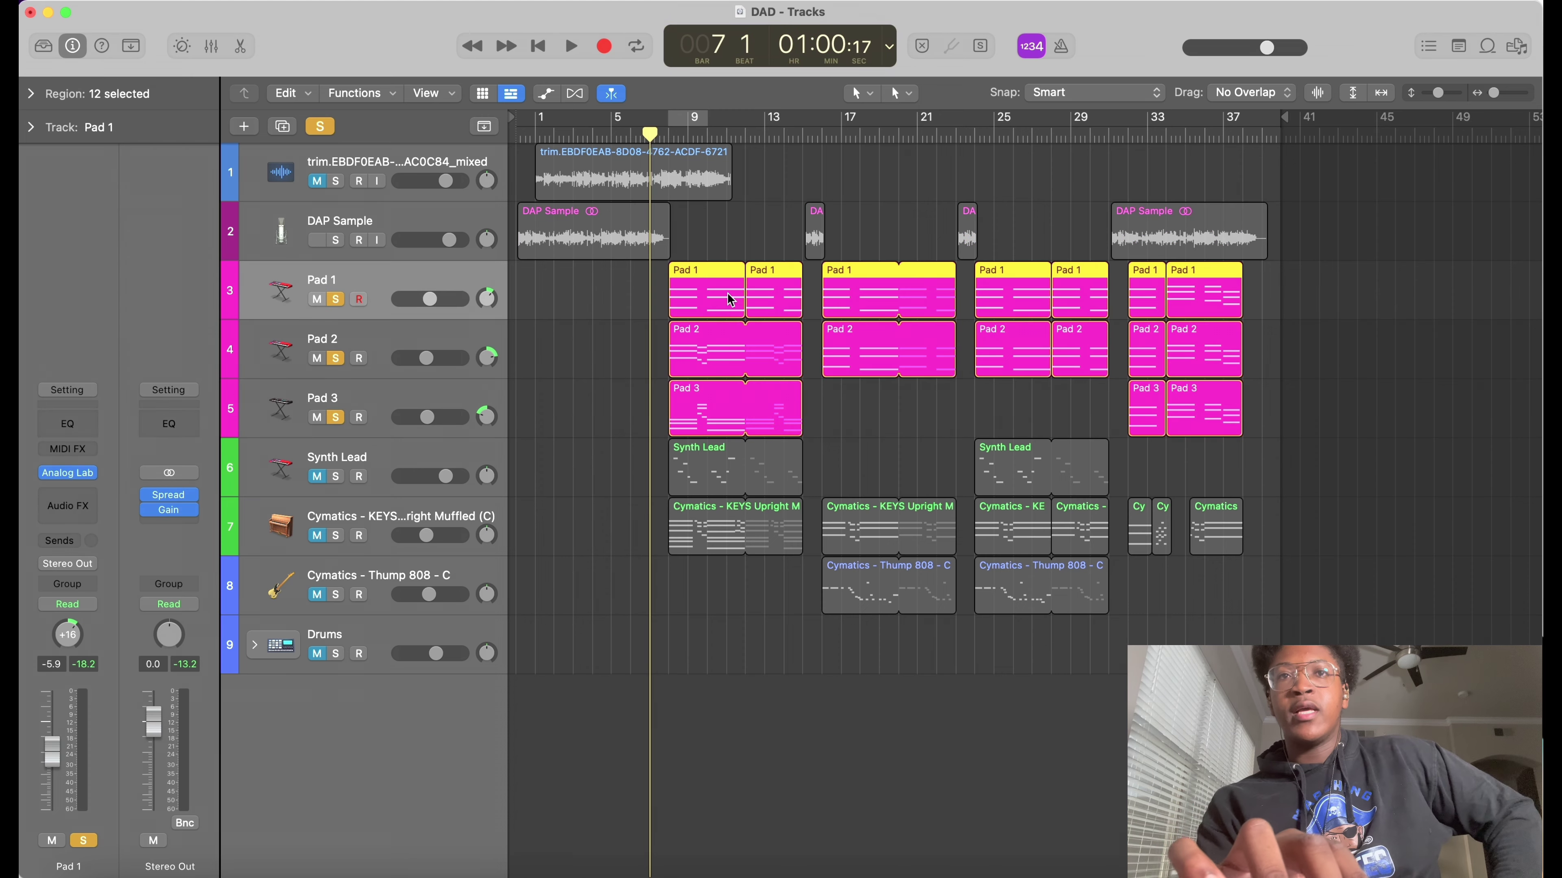
{"action": "left_click", "coordinate": [664, 134]}
{"action": "key", "text": "space"}
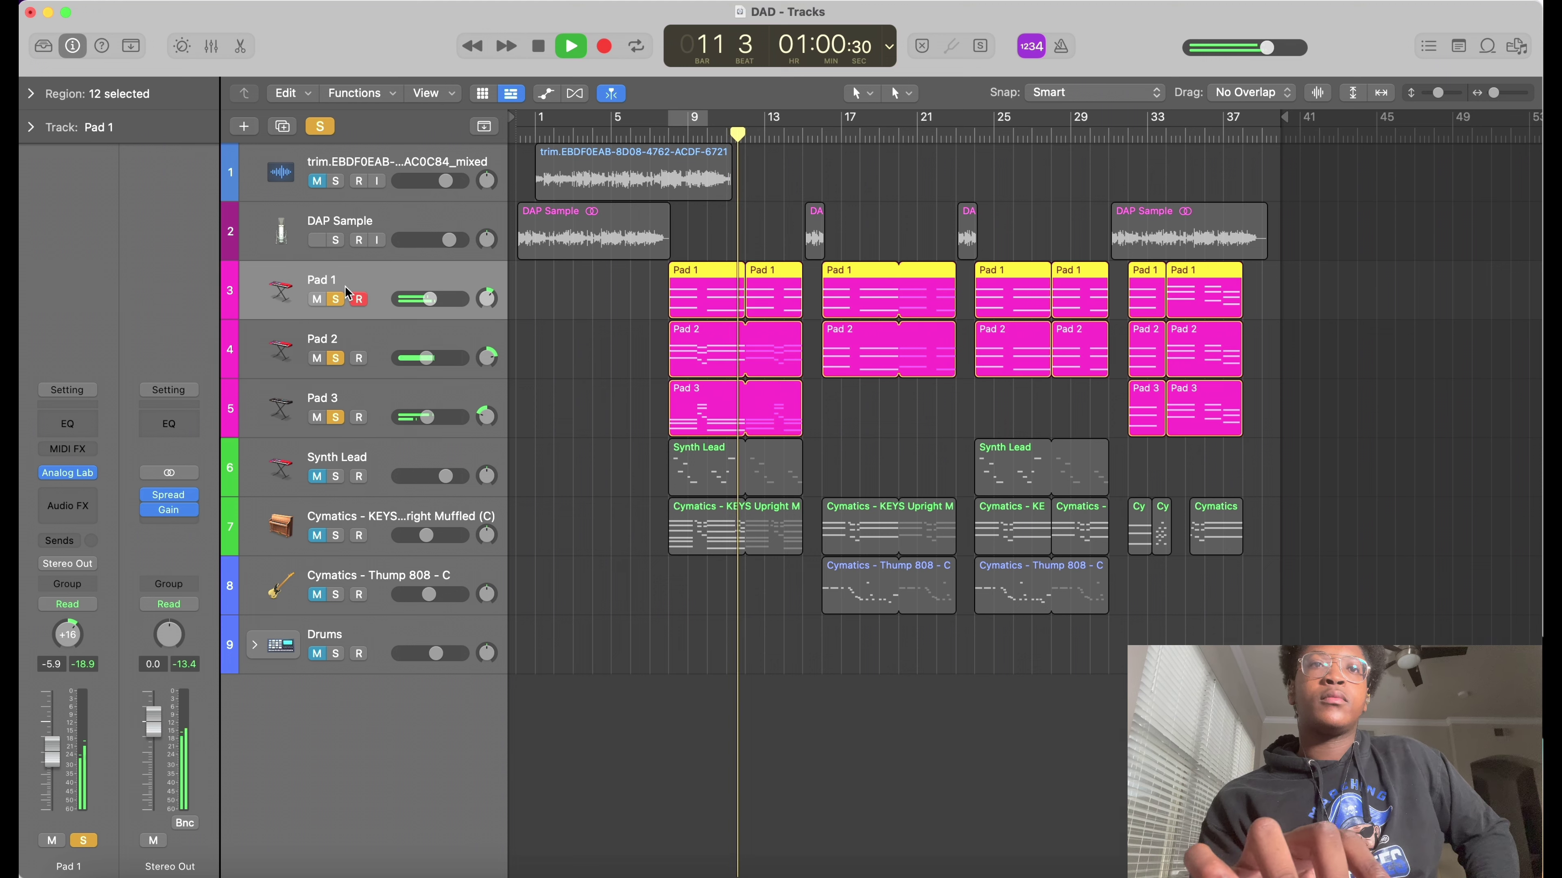
{"action": "key", "text": "space"}
Turn off solo on the Pad 1, Pad 2 and Pad 3 tracks.
{"action": "left_click", "coordinate": [335, 299]}
{"action": "left_click", "coordinate": [335, 358]}
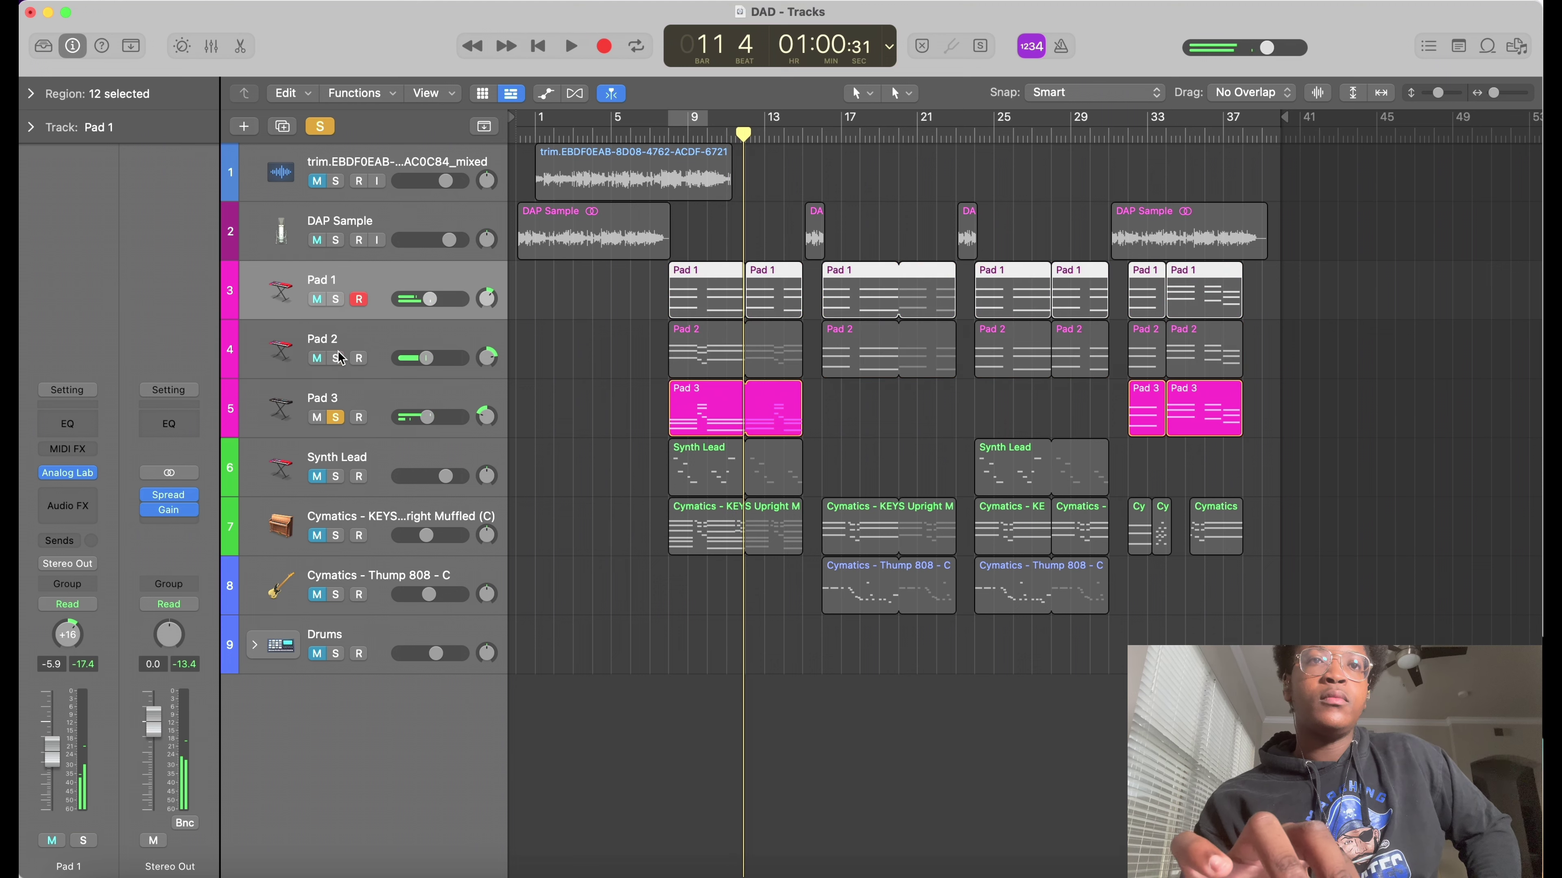
{"action": "left_click", "coordinate": [335, 417]}
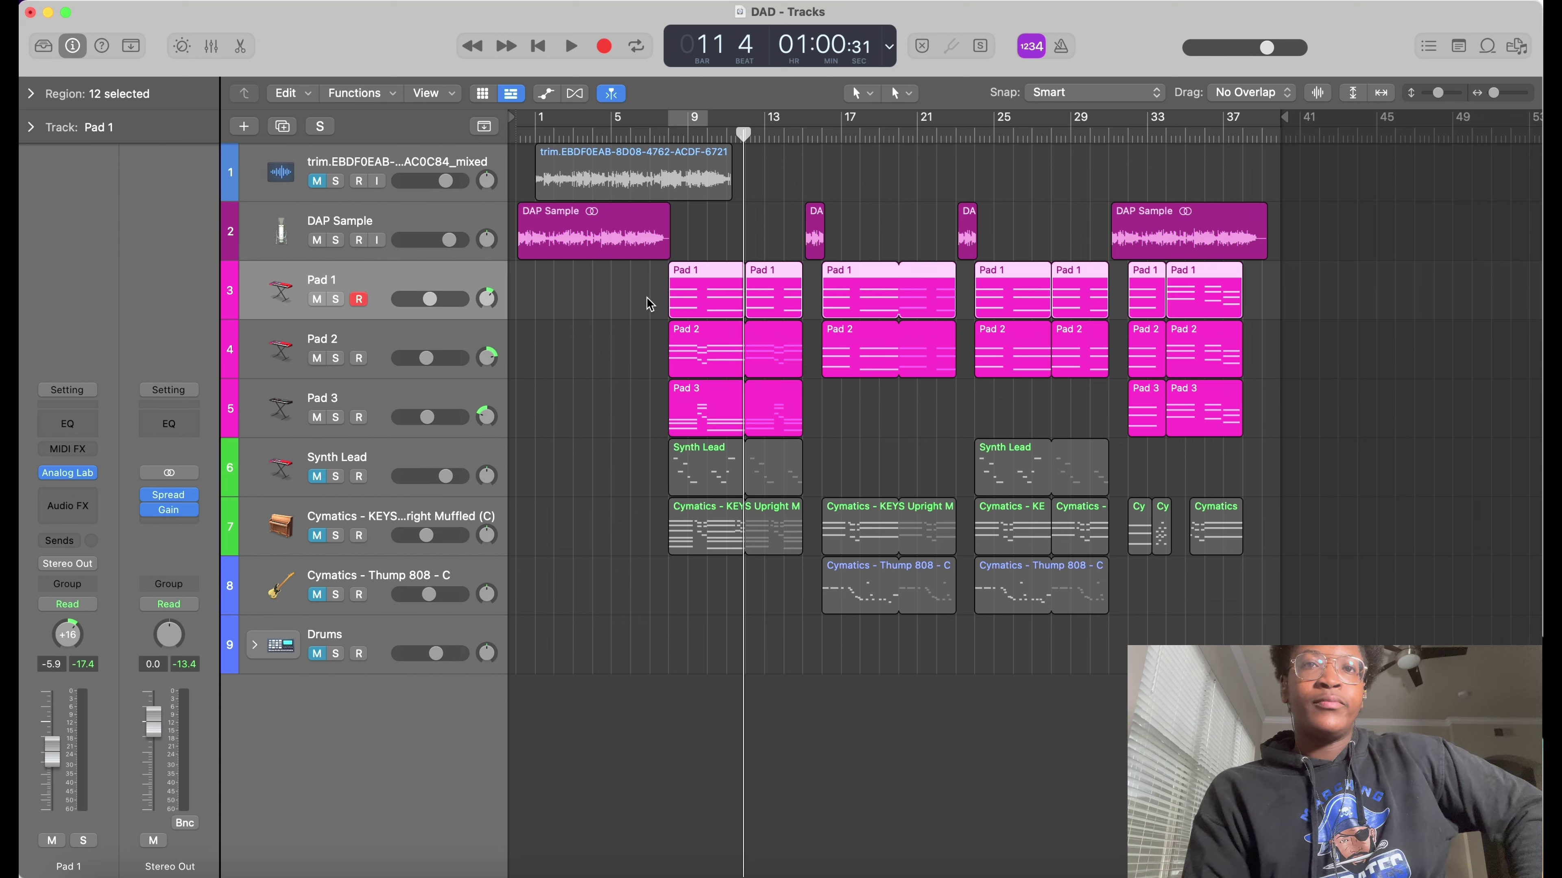
Select the first Pad 3 region and the first Pad 2 region in turn, and return the playhead to bar 8.
{"action": "left_click", "coordinate": [715, 407]}
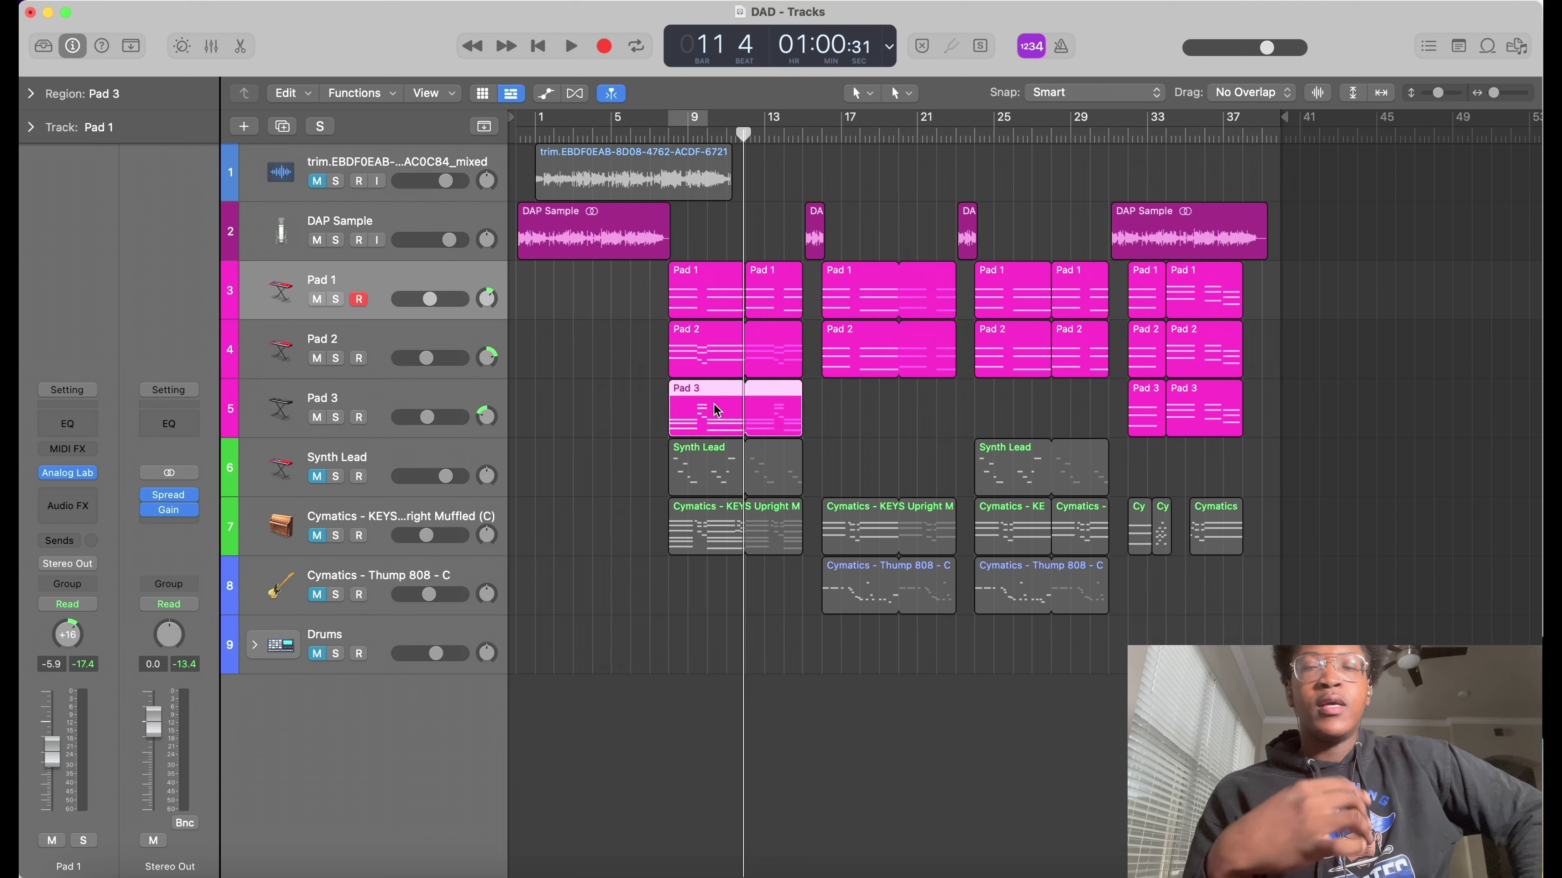
{"action": "left_click", "coordinate": [690, 360]}
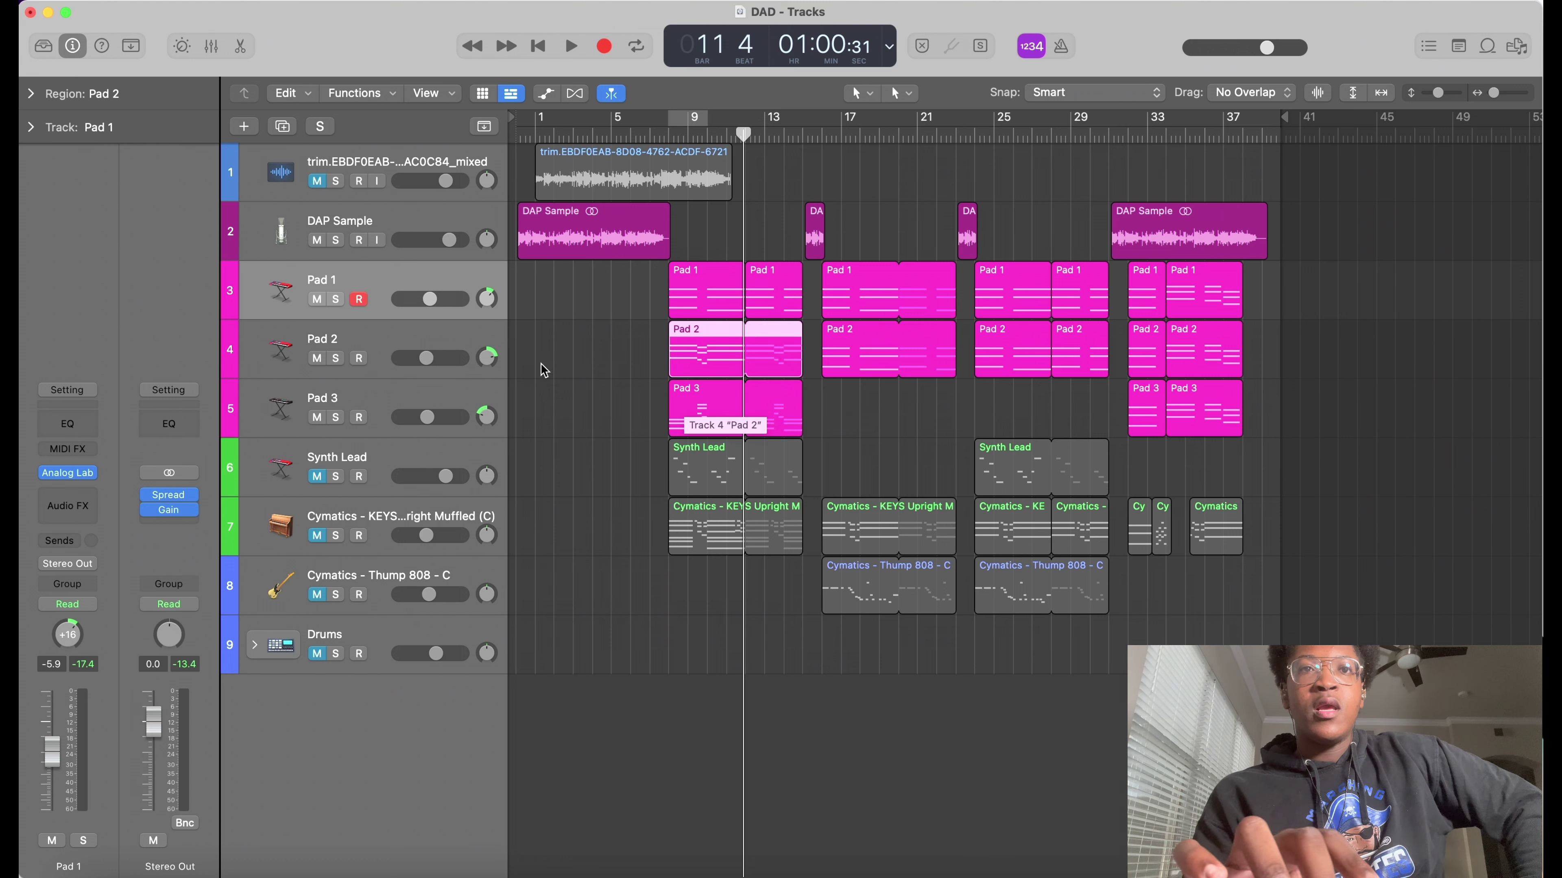
{"action": "key", "text": "shift+Home"}
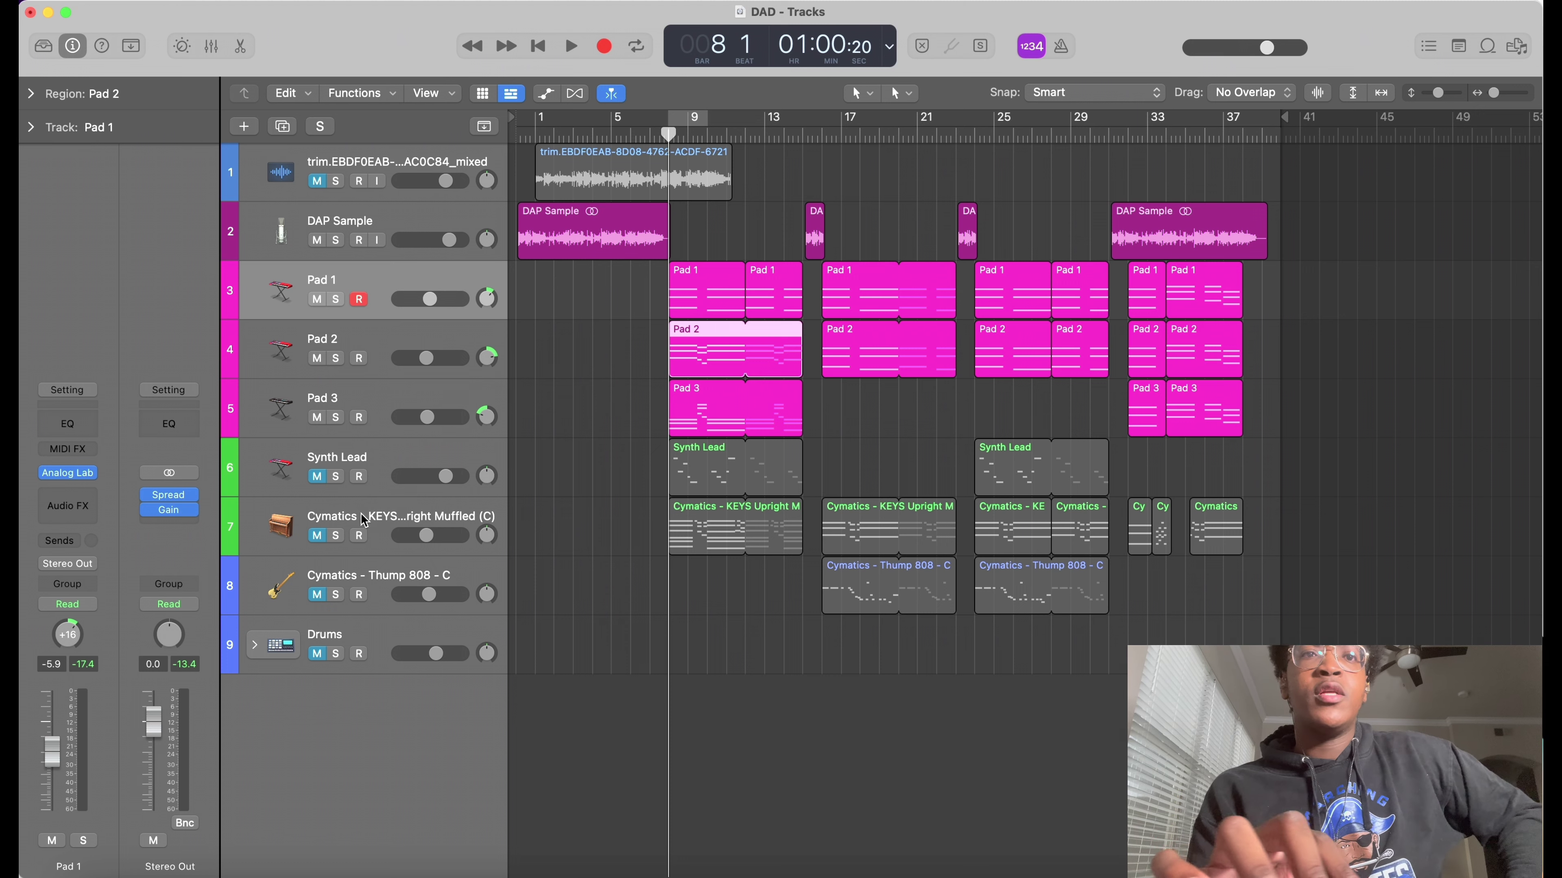
Mute the three pad tracks and unmute the Synth Lead track.
{"action": "left_click", "coordinate": [316, 418]}
{"action": "left_click", "coordinate": [317, 359]}
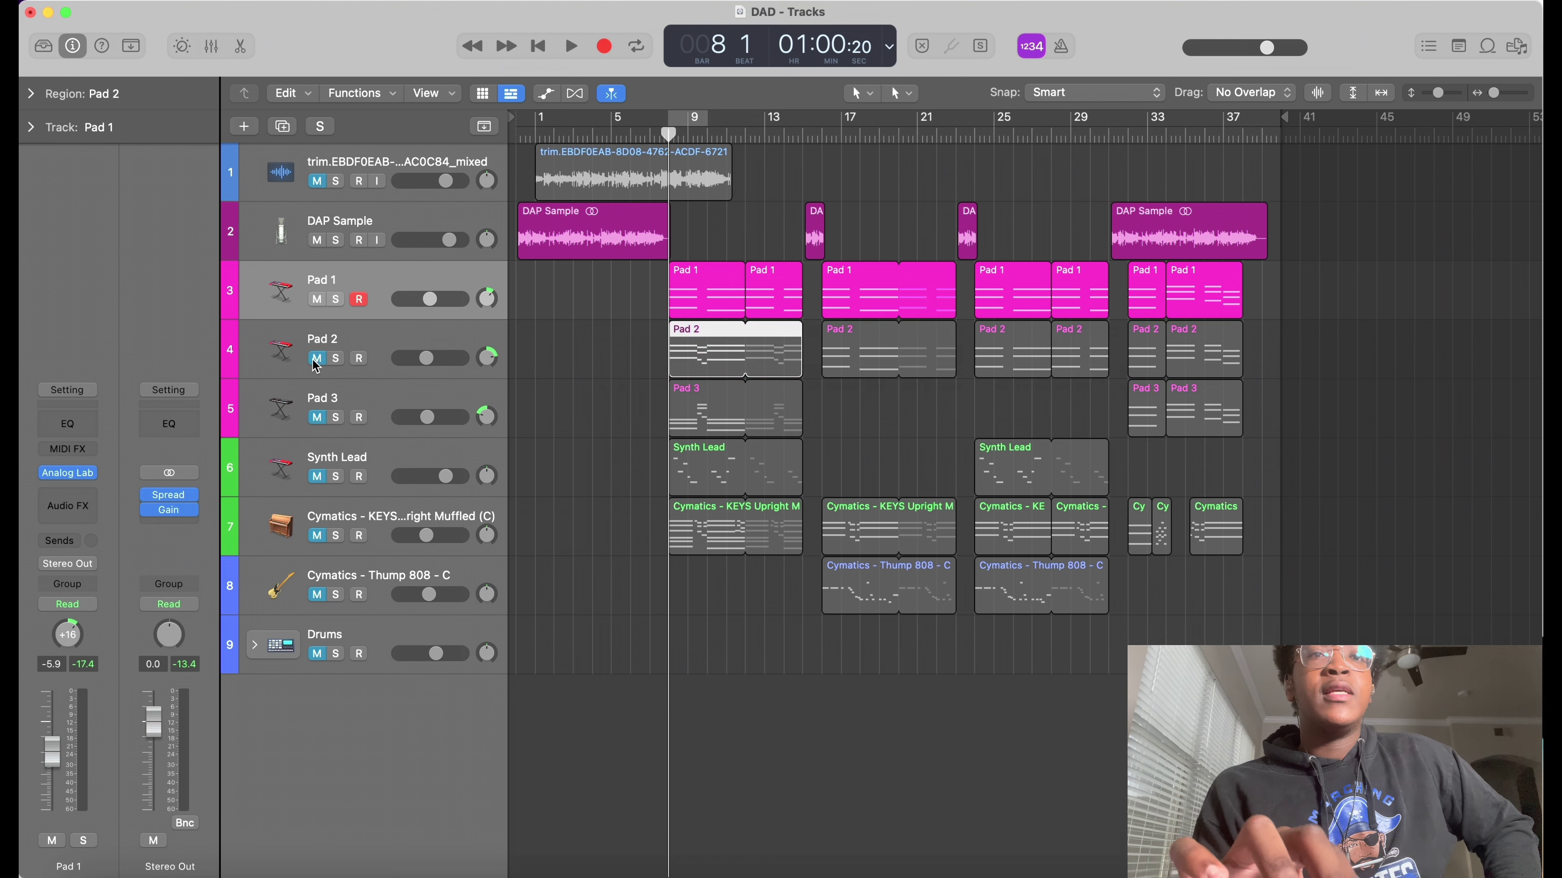
{"action": "left_click", "coordinate": [318, 301]}
{"action": "left_click", "coordinate": [317, 477]}
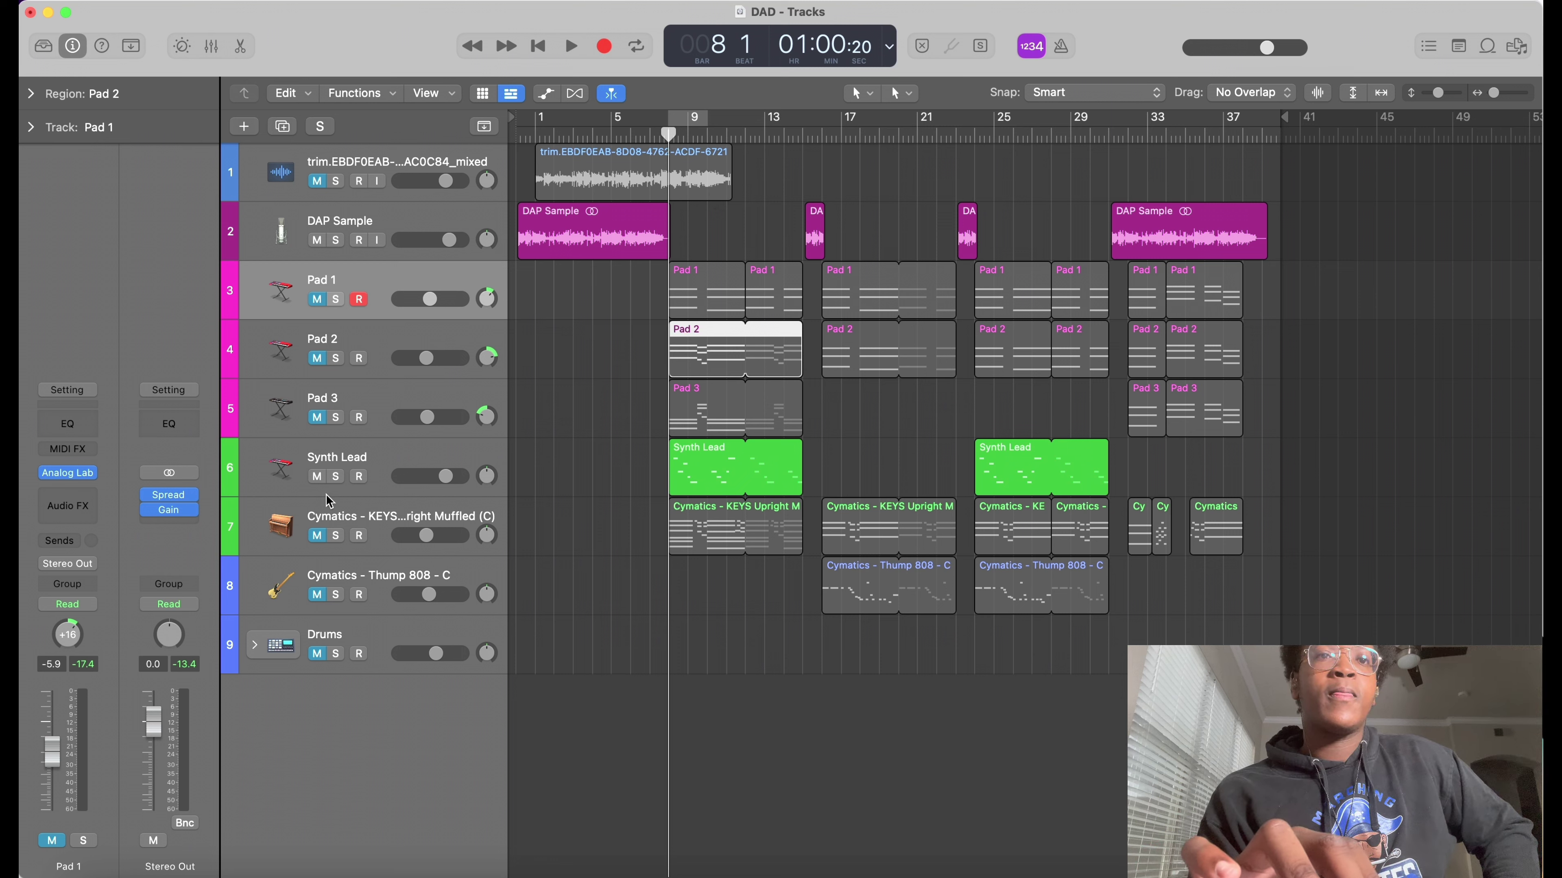
Solo the Synth Lead track and play it back from bar 8.
{"action": "left_click", "coordinate": [336, 477]}
{"action": "key", "text": "space"}
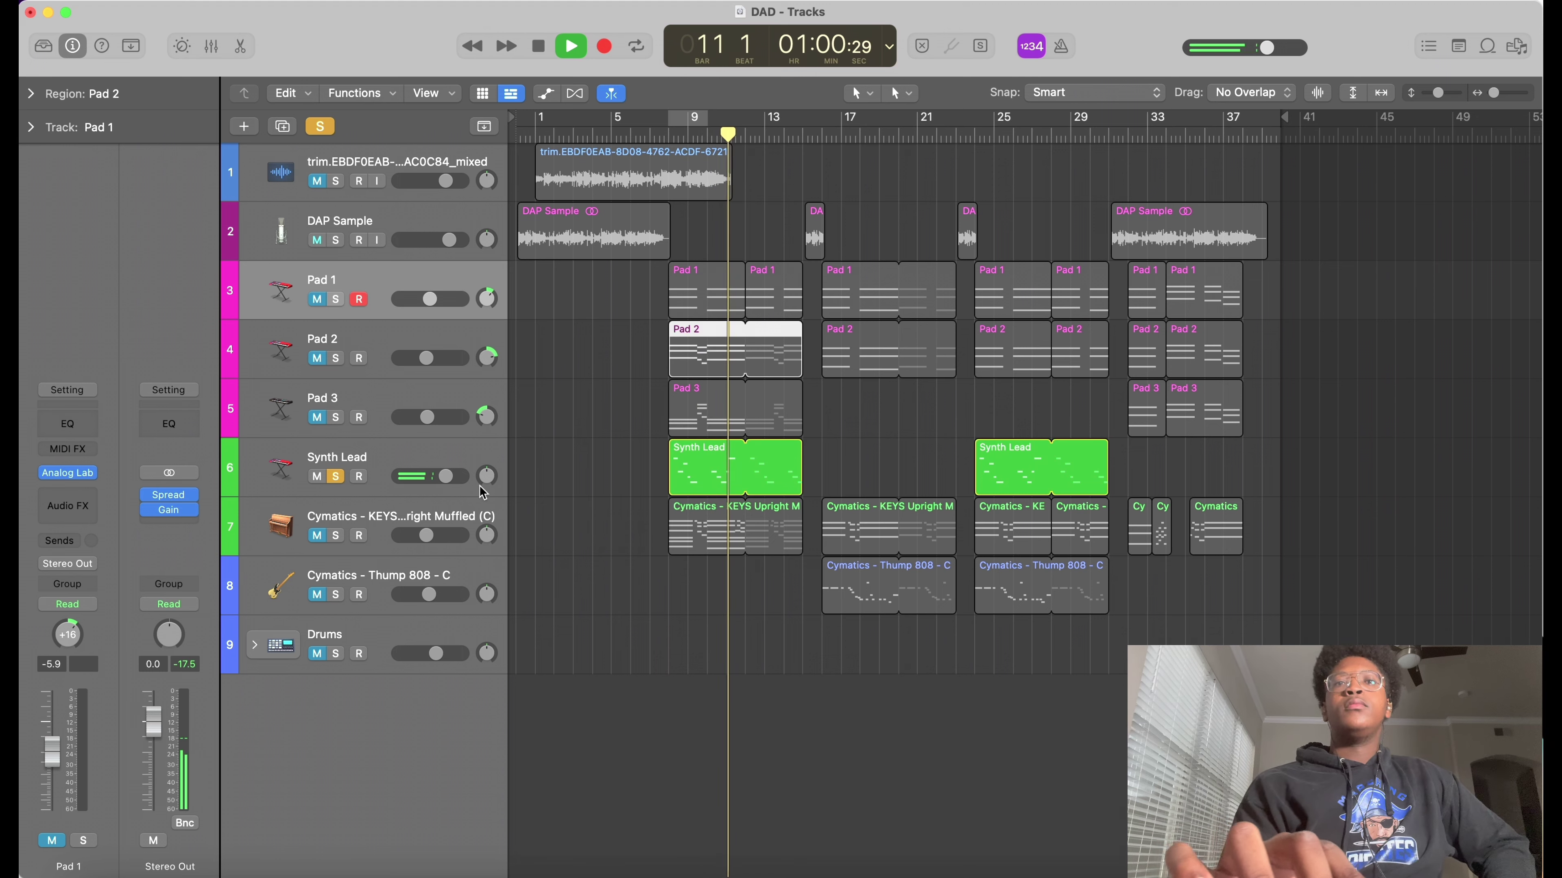
{"action": "key", "text": "space"}
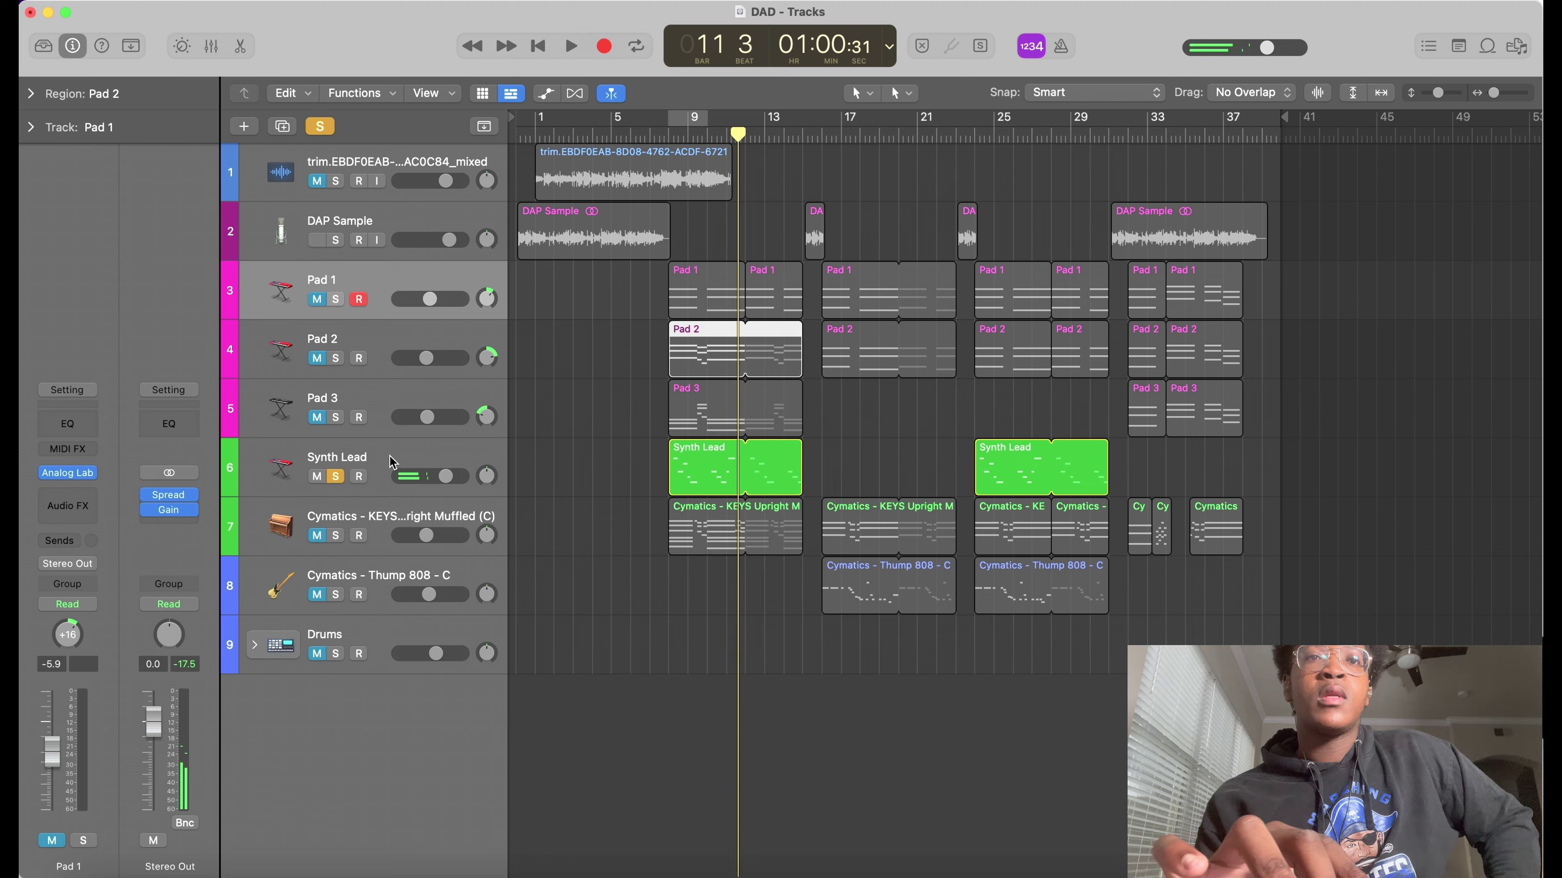
Solo the DAP Sample track instead of Synth Lead to play the sample from its start, and turn its solo off.
{"action": "left_click", "coordinate": [392, 217]}
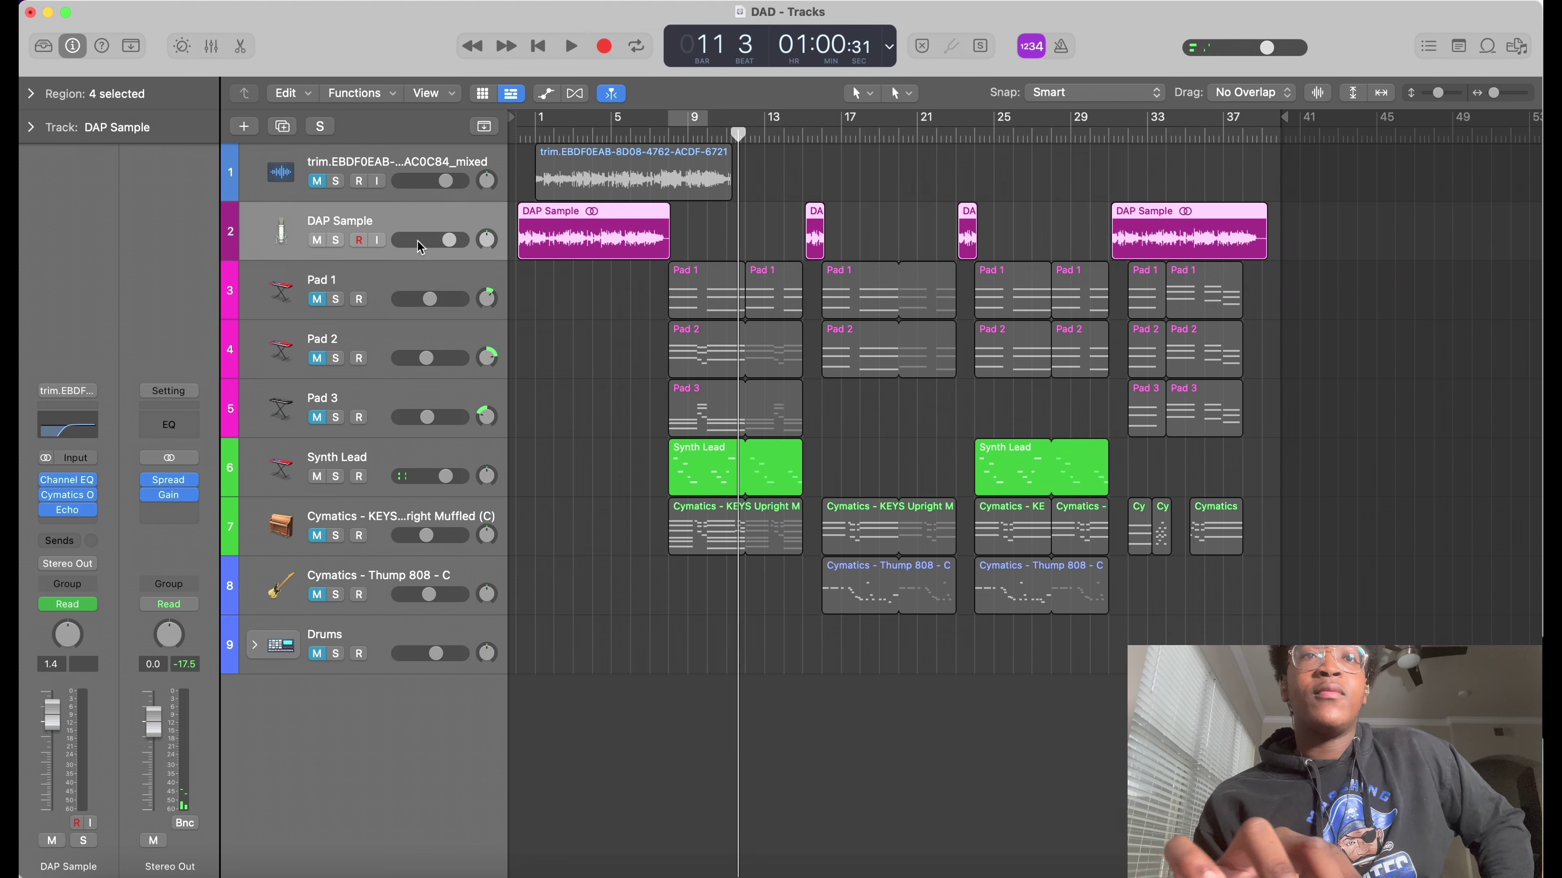
{"action": "left_click", "coordinate": [337, 240]}
{"action": "left_click_drag", "start_coordinate": [559, 131], "coordinate": [518, 144]}
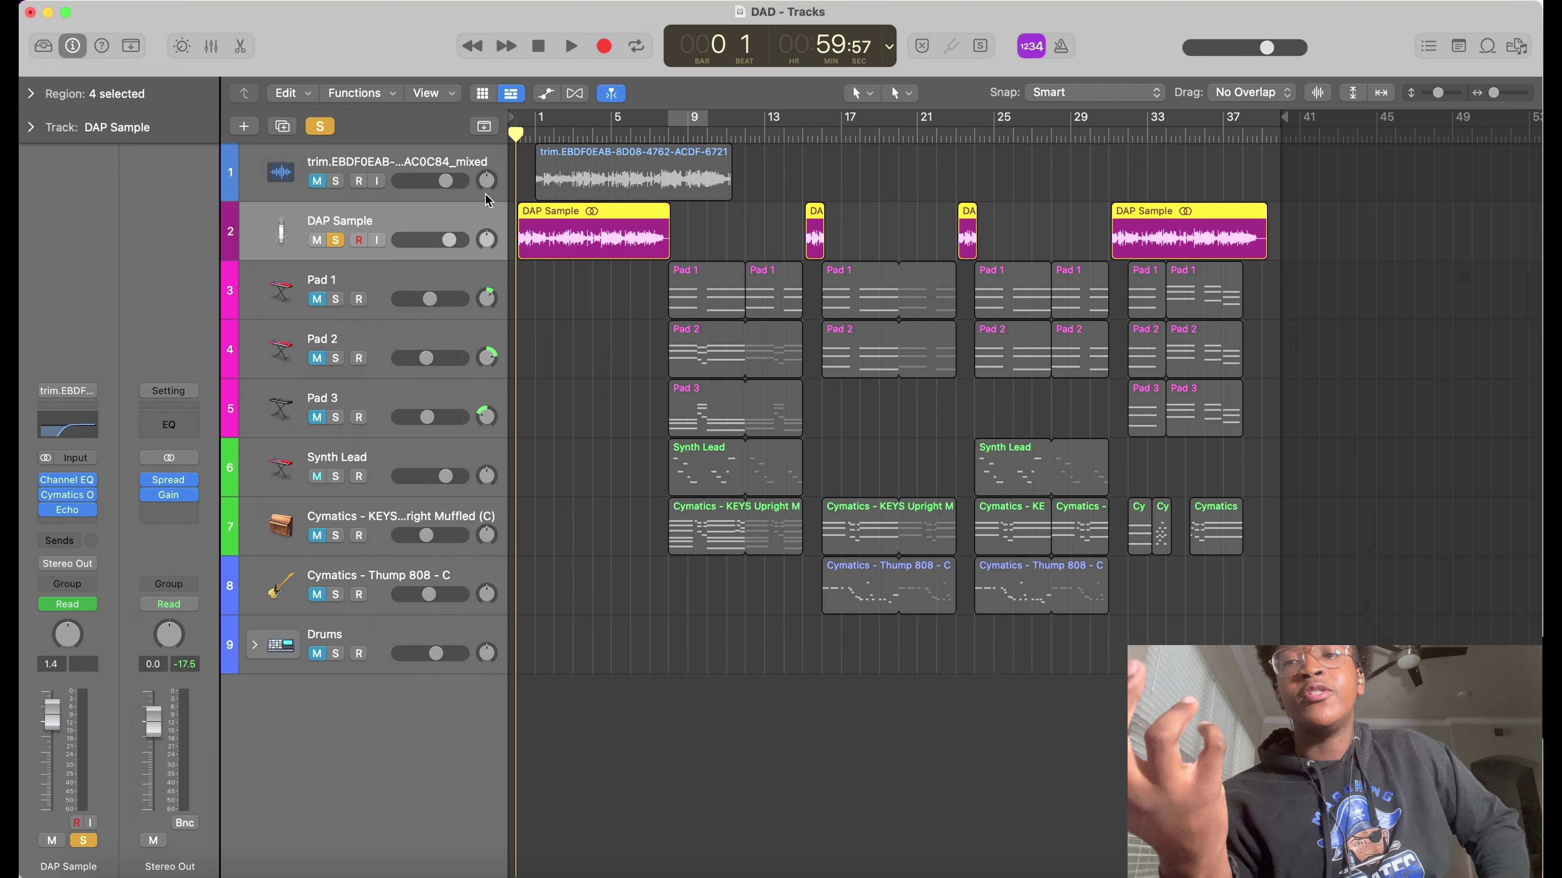
{"action": "key", "text": "space"}
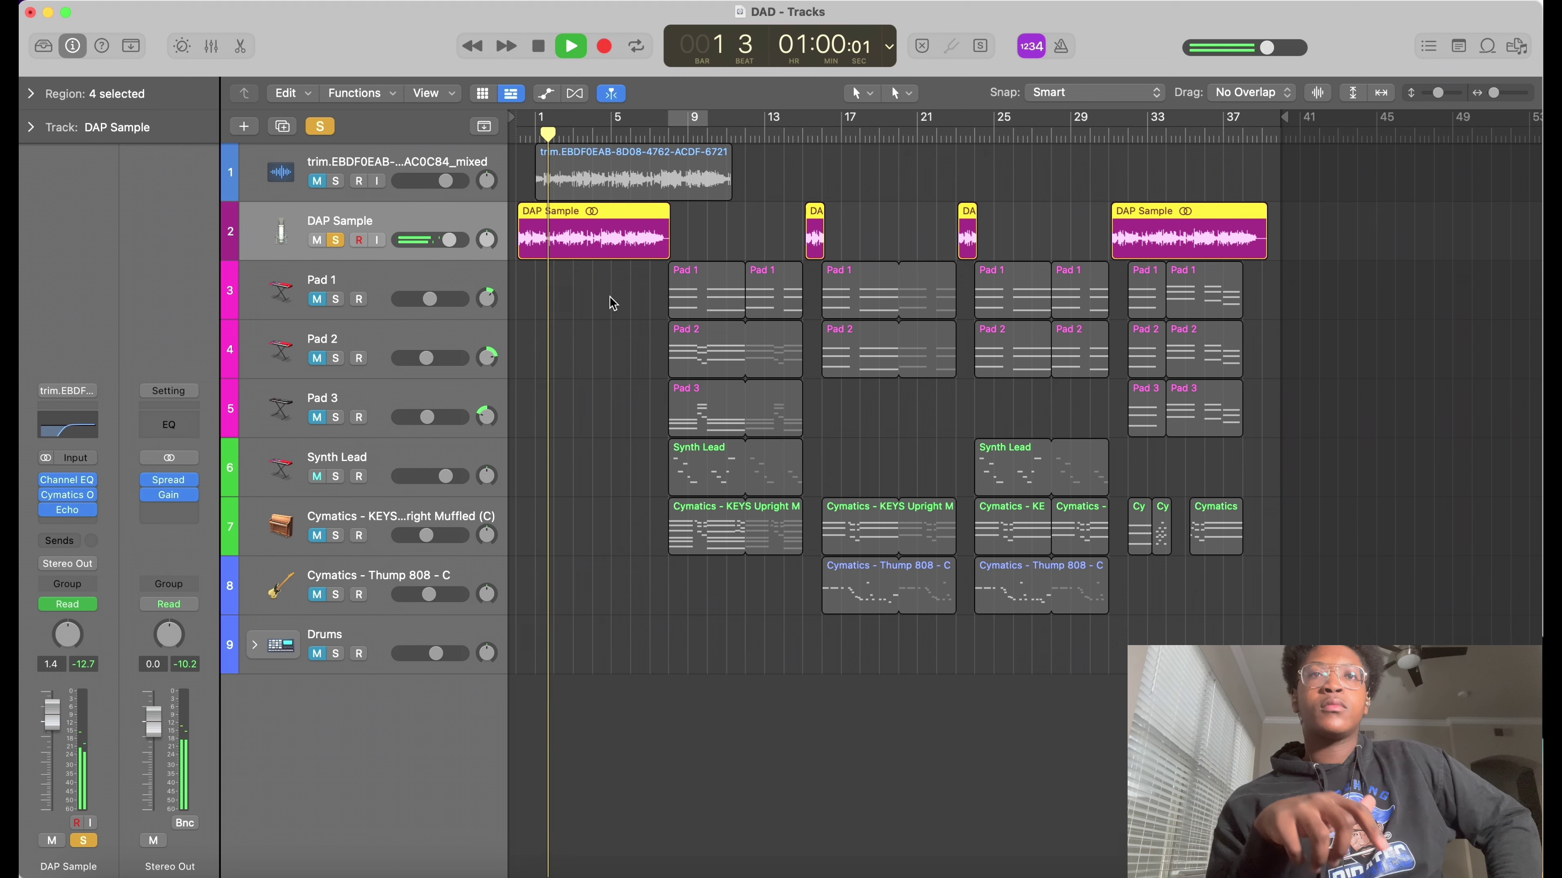
{"action": "key", "text": "space"}
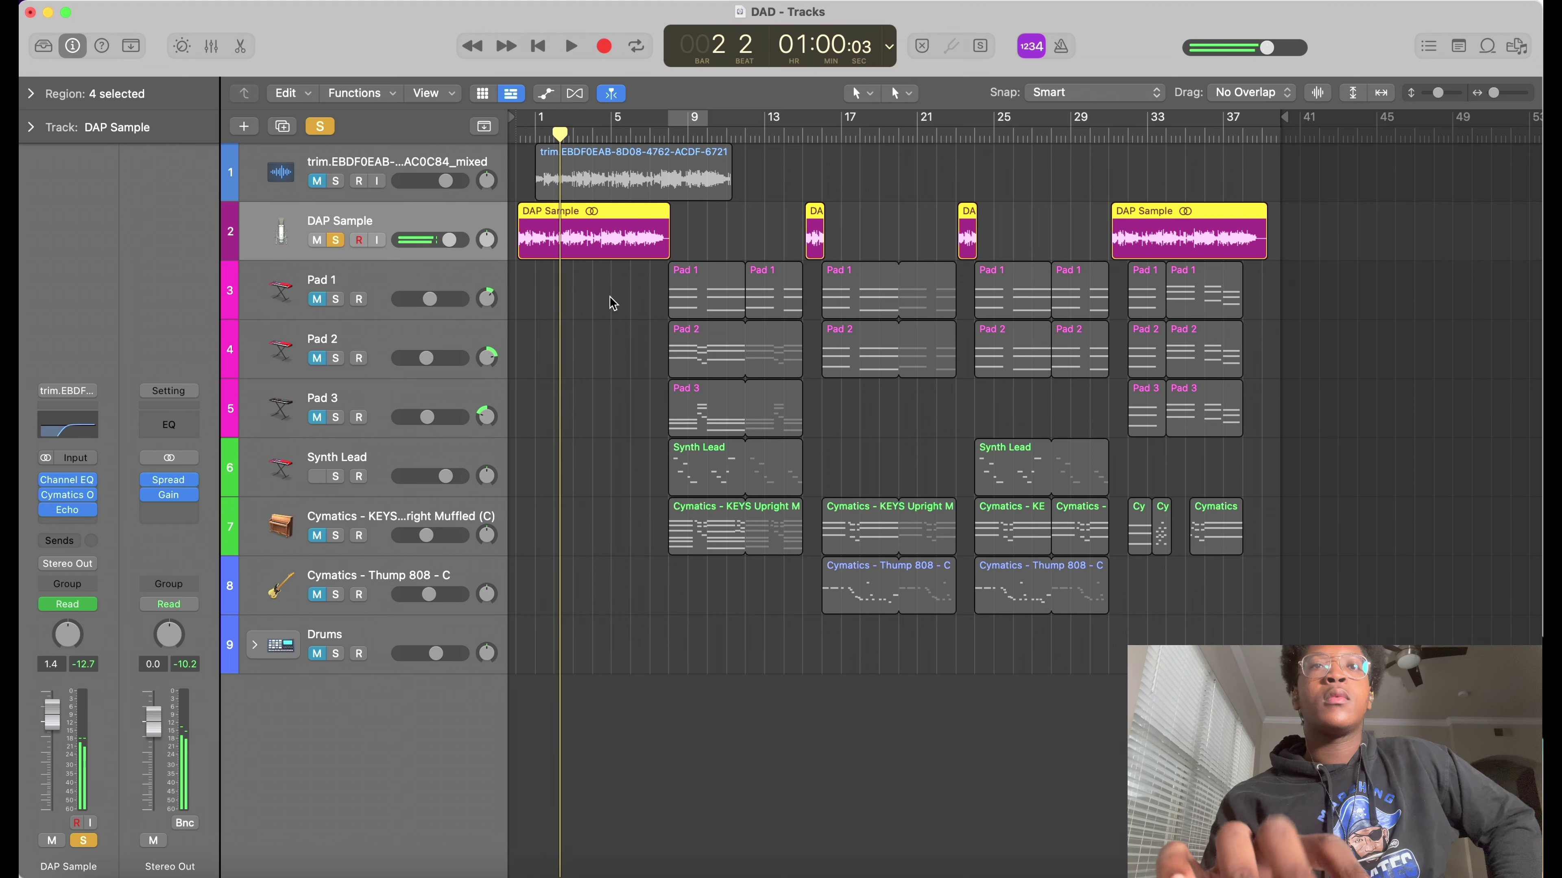
{"action": "left_click", "coordinate": [335, 240]}
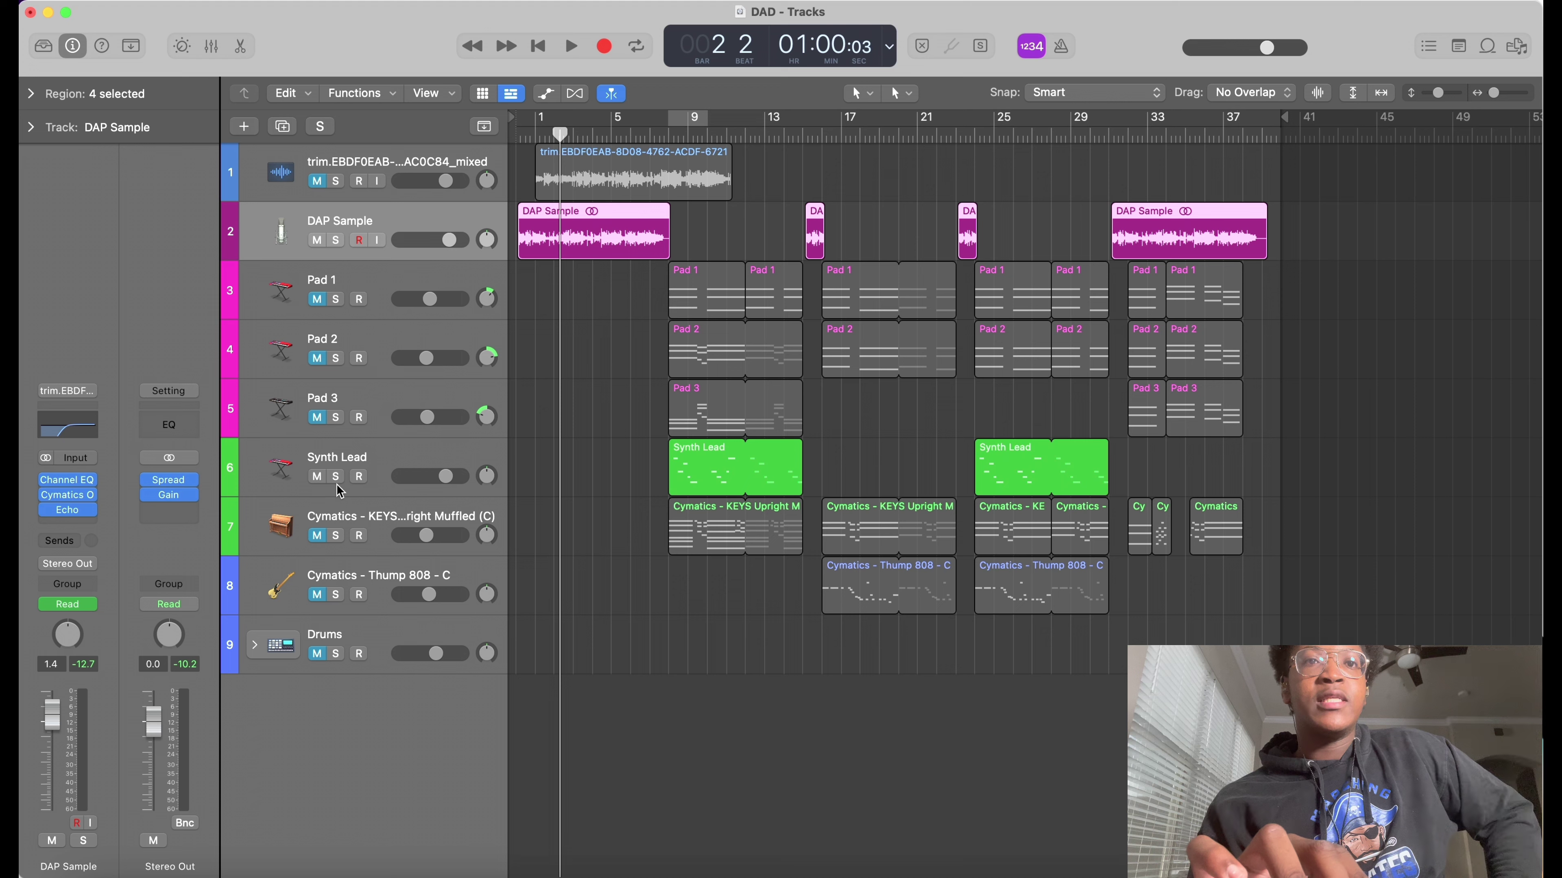
Mute the Synth Lead track and unmute the Cymatics KEYS Upright Muffled (C) track.
{"action": "left_click", "coordinate": [317, 478]}
{"action": "left_click", "coordinate": [334, 516]}
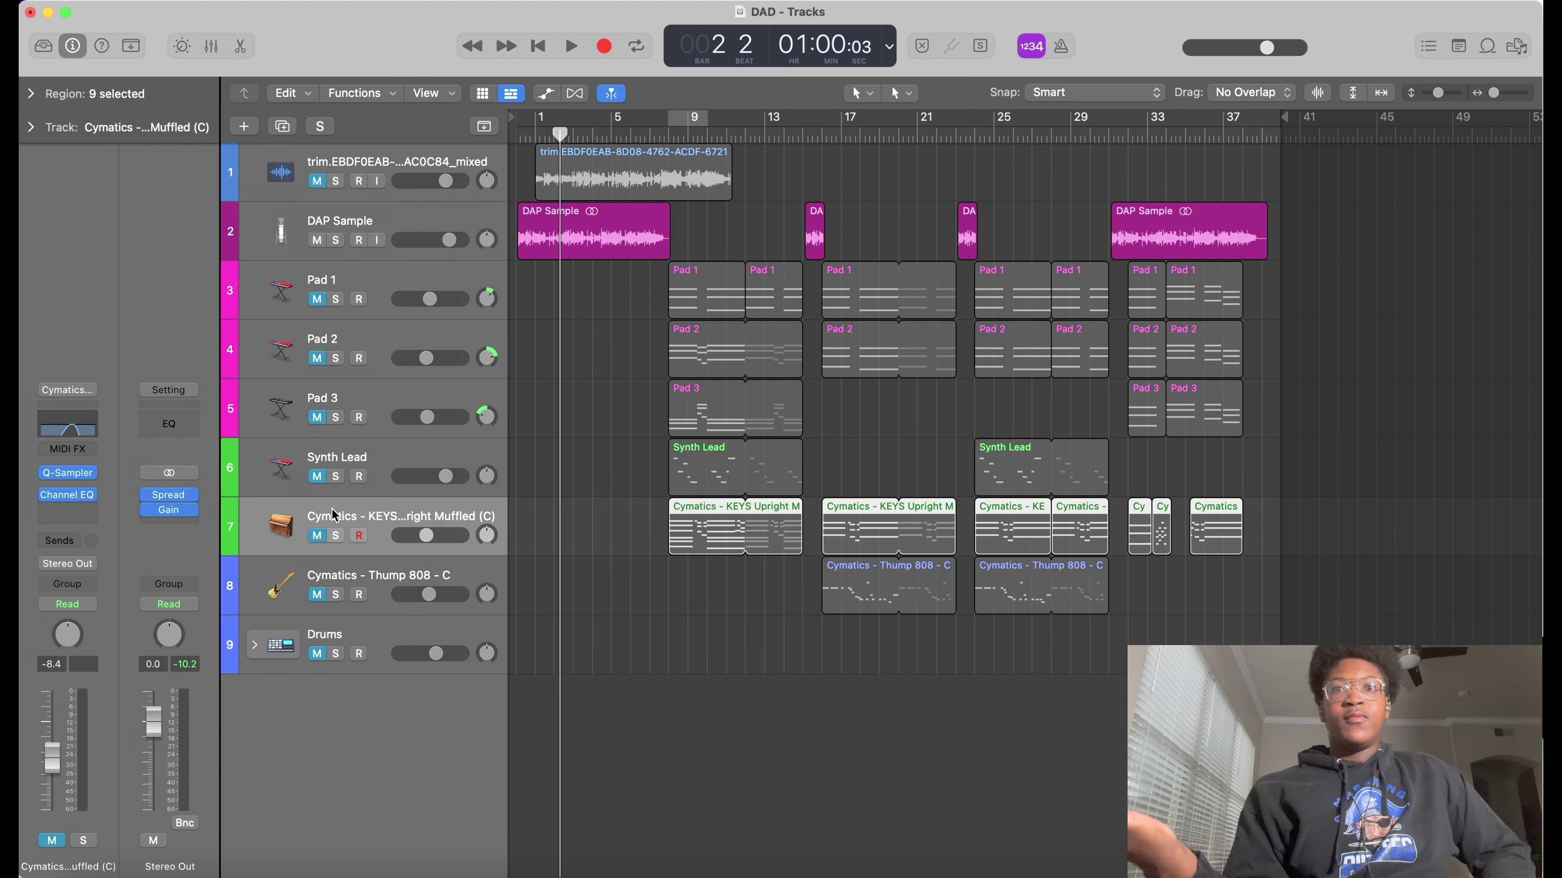
{"action": "left_click", "coordinate": [317, 536]}
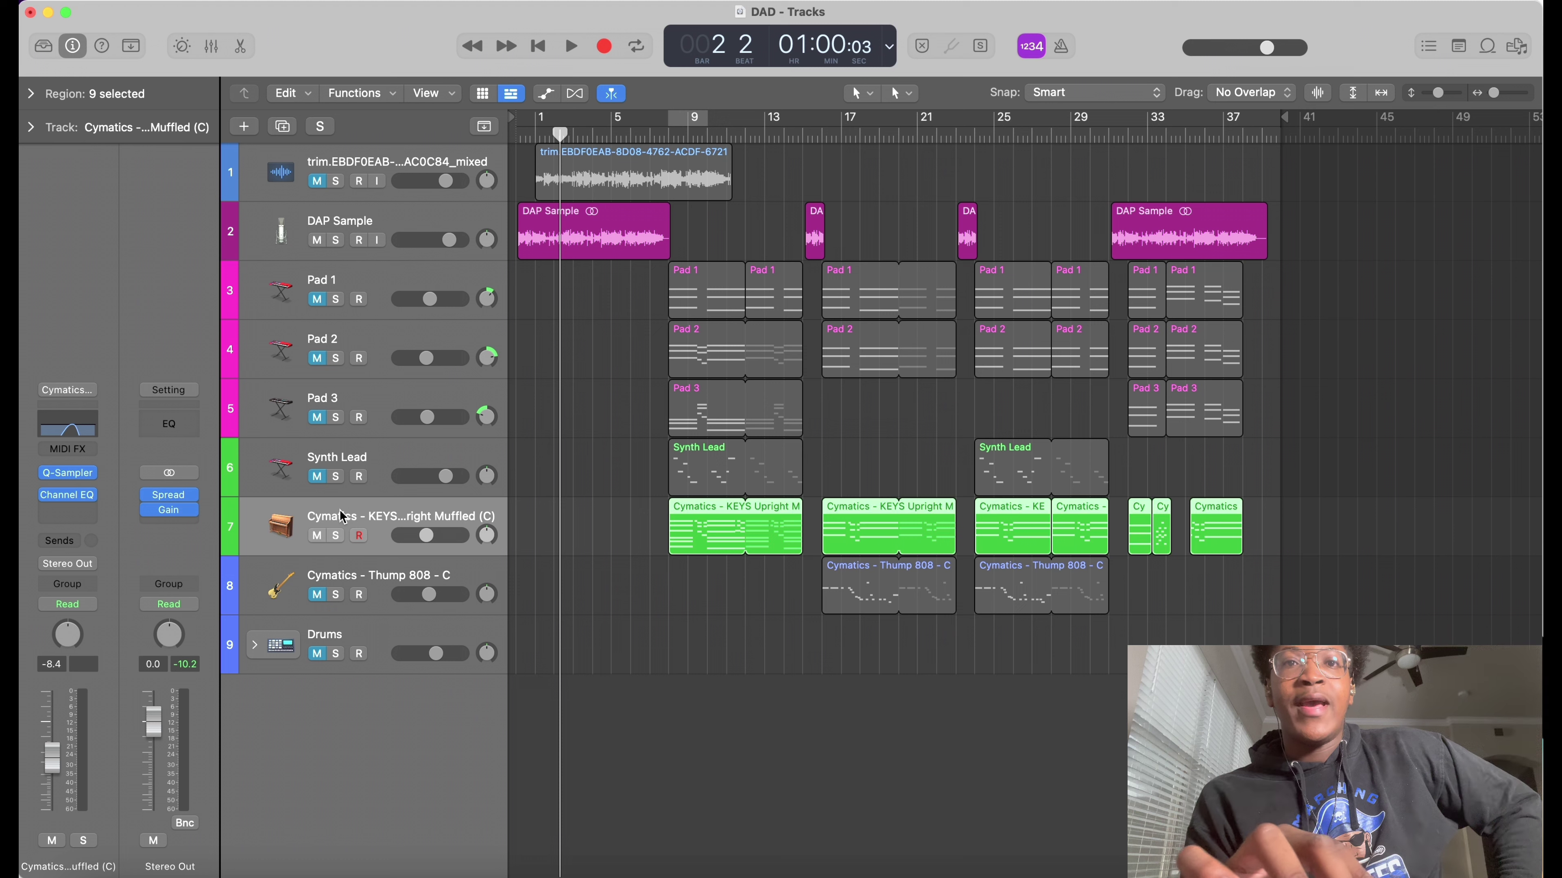
Play the Cymatics KEYS Upright Muffled (C) part back from bar 8.
{"action": "left_click", "coordinate": [668, 133]}
{"action": "key", "text": "space"}
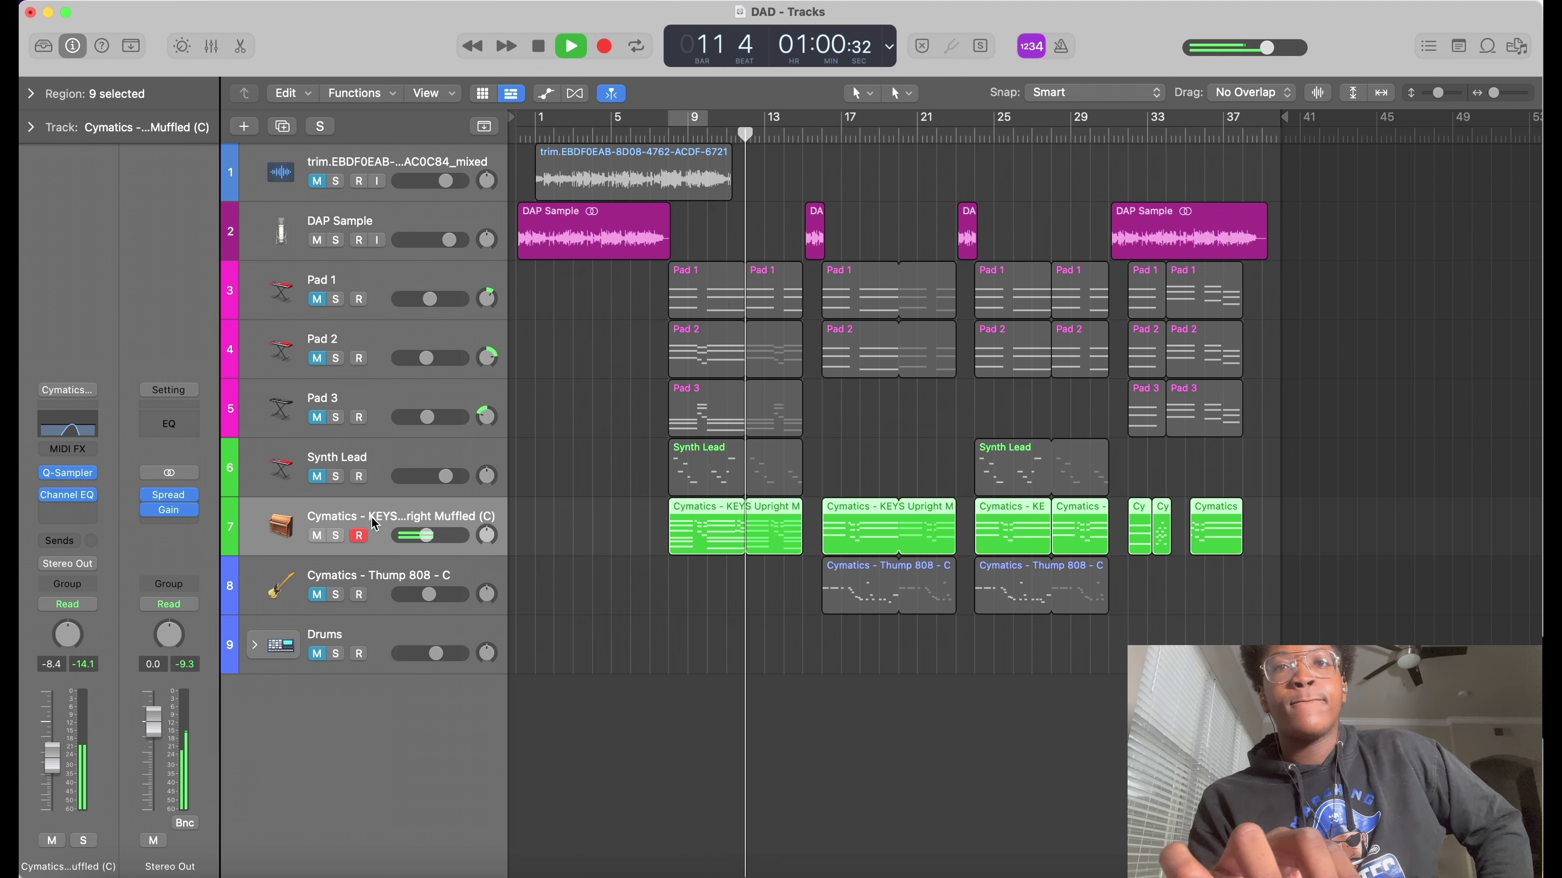
{"action": "key", "text": "space"}
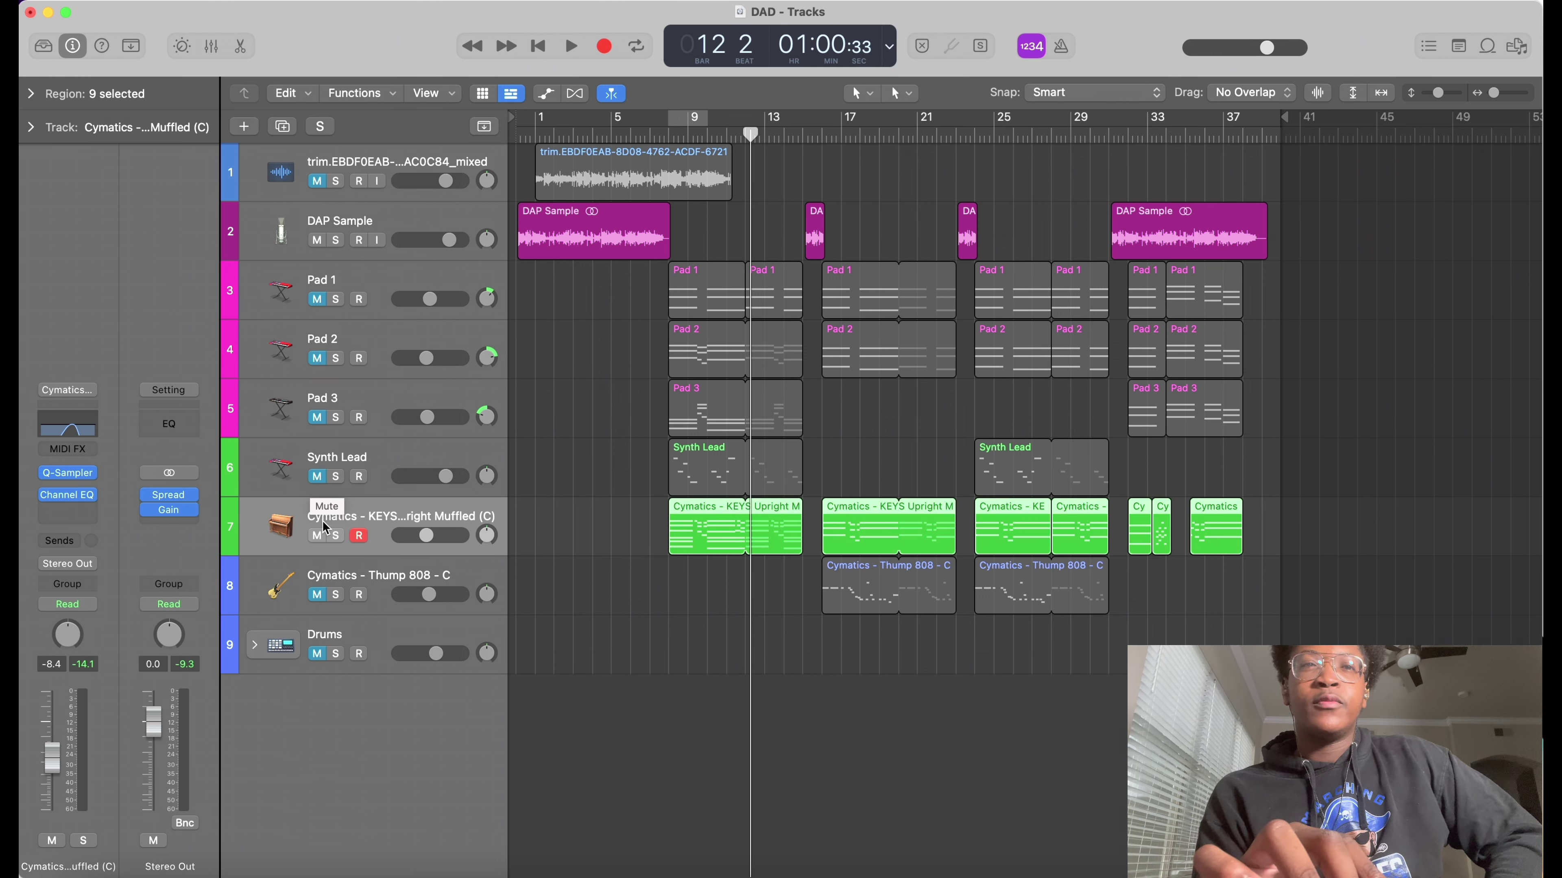
Mute the Cymatics KEYS Upright Muffled (C) track and unmute the Cymatics - Thump 808 - C track.
{"action": "left_click", "coordinate": [317, 537]}
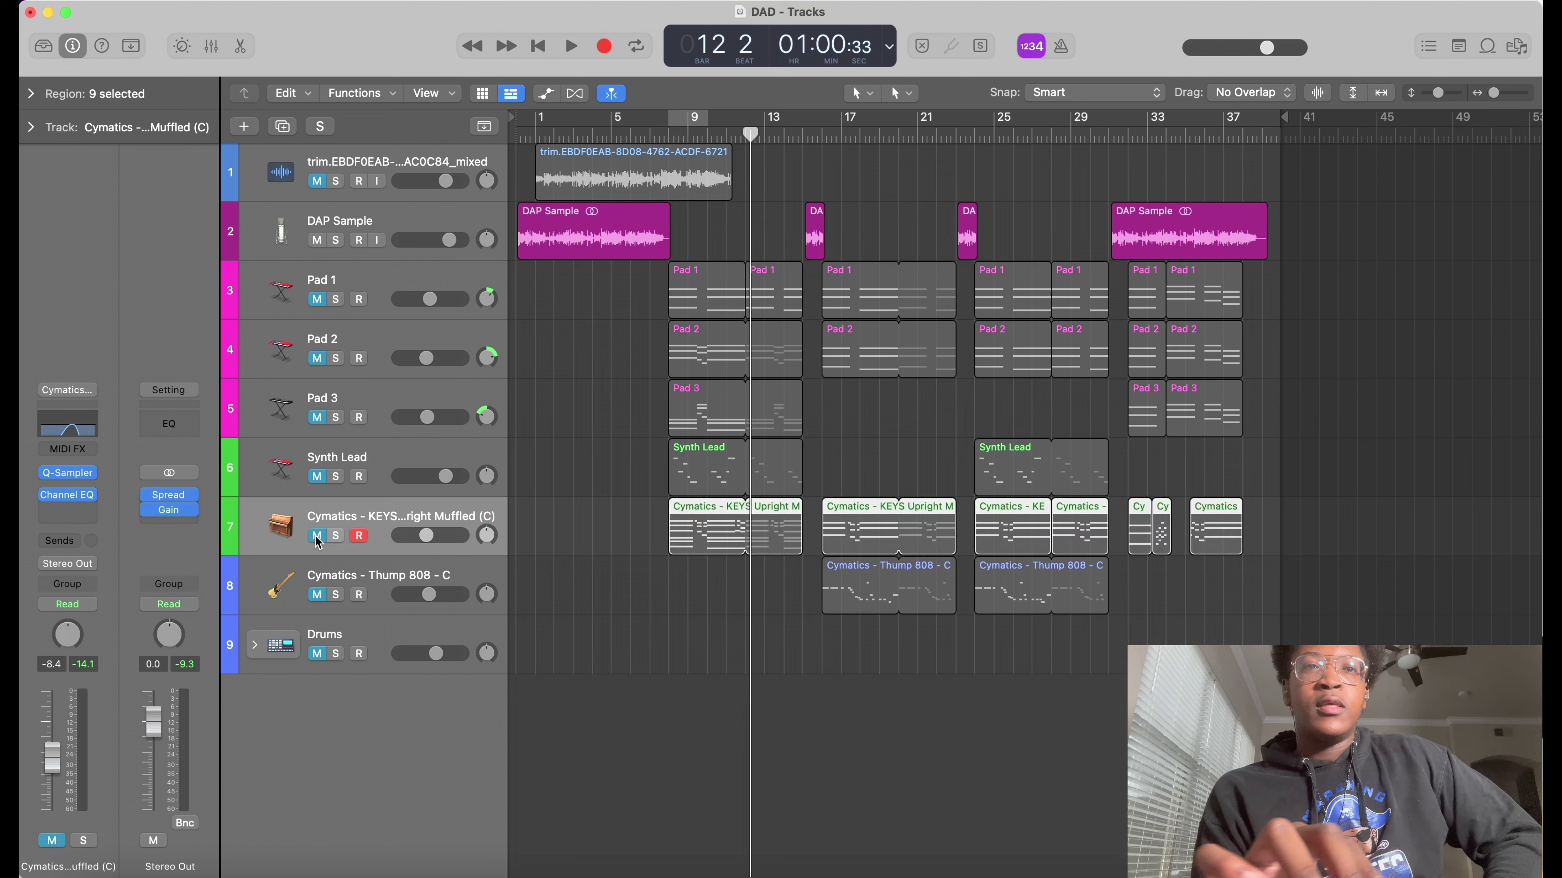
{"action": "left_click", "coordinate": [365, 574]}
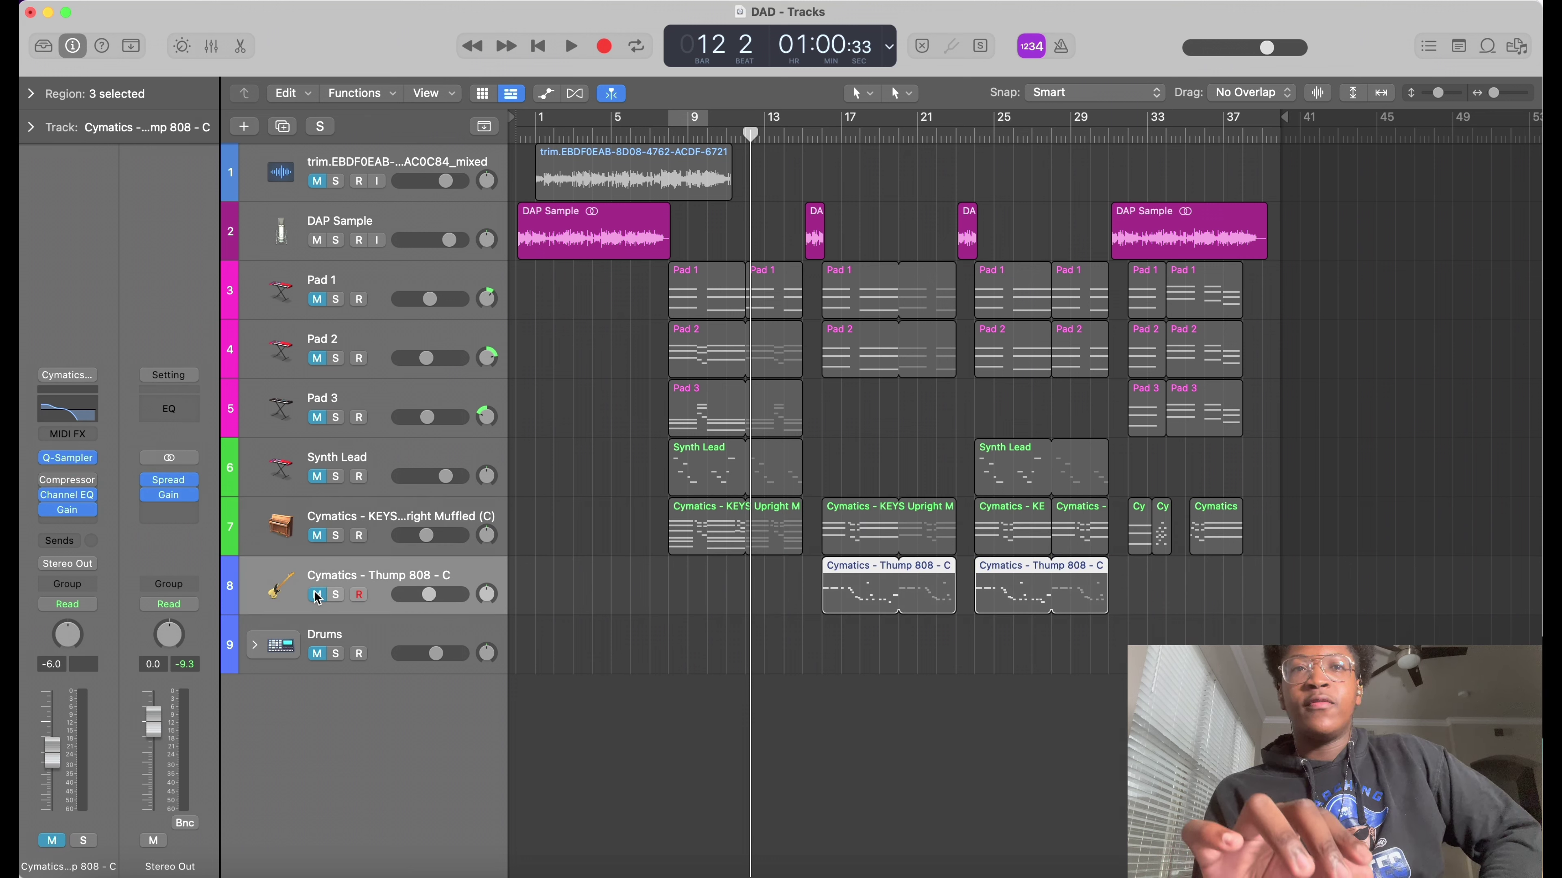
{"action": "left_click", "coordinate": [317, 595]}
Play the Cymatics - Thump 808 - C part from bar 16, muting the DAP Sample track during playback.
{"action": "left_click", "coordinate": [839, 137]}
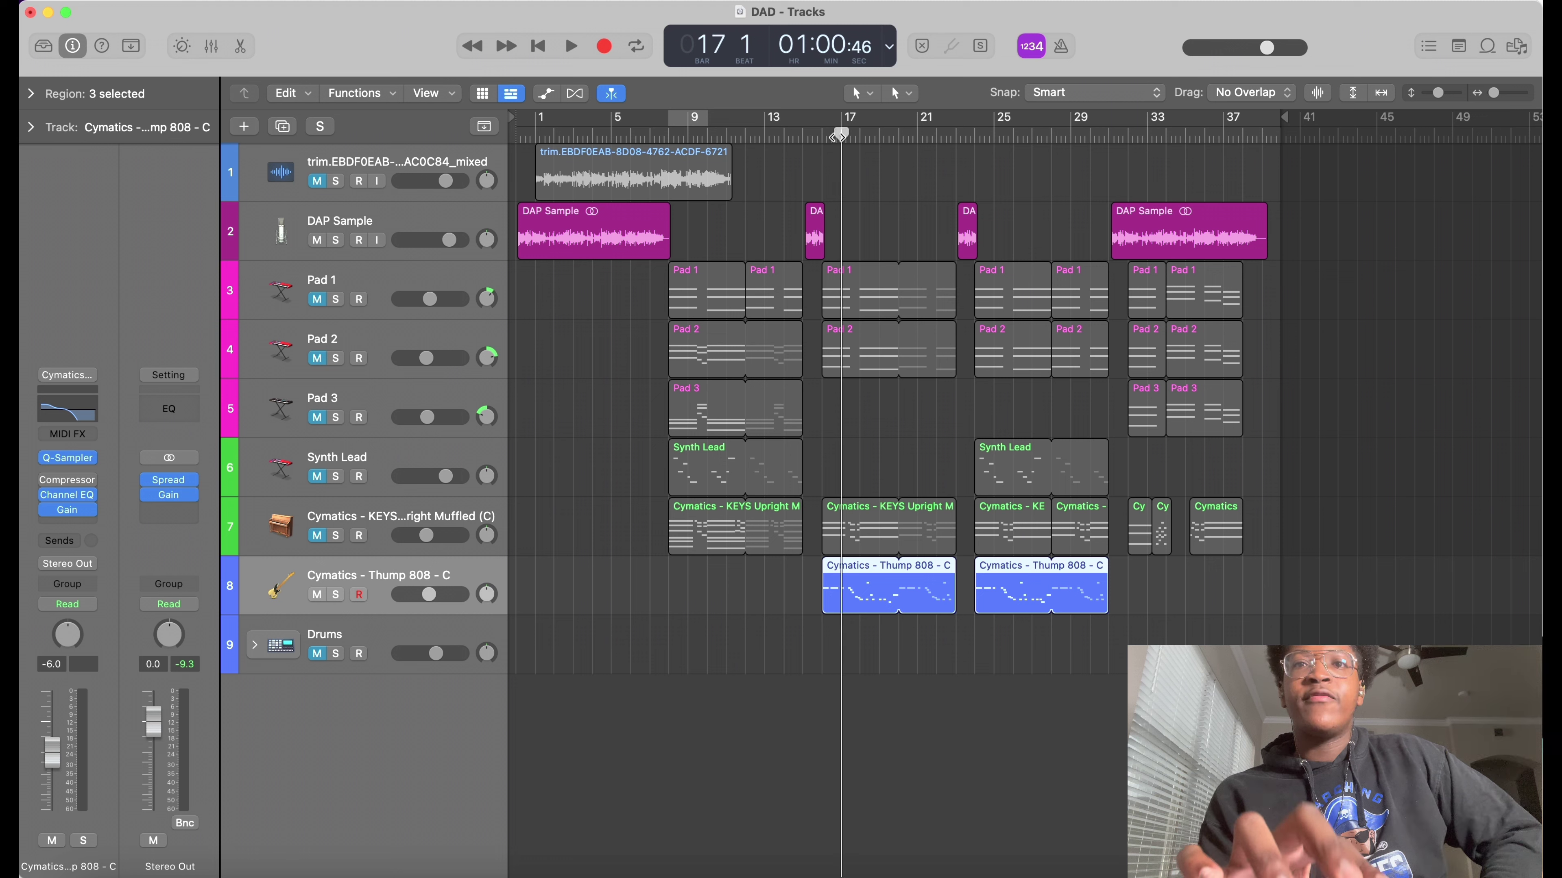
{"action": "left_click", "coordinate": [819, 139]}
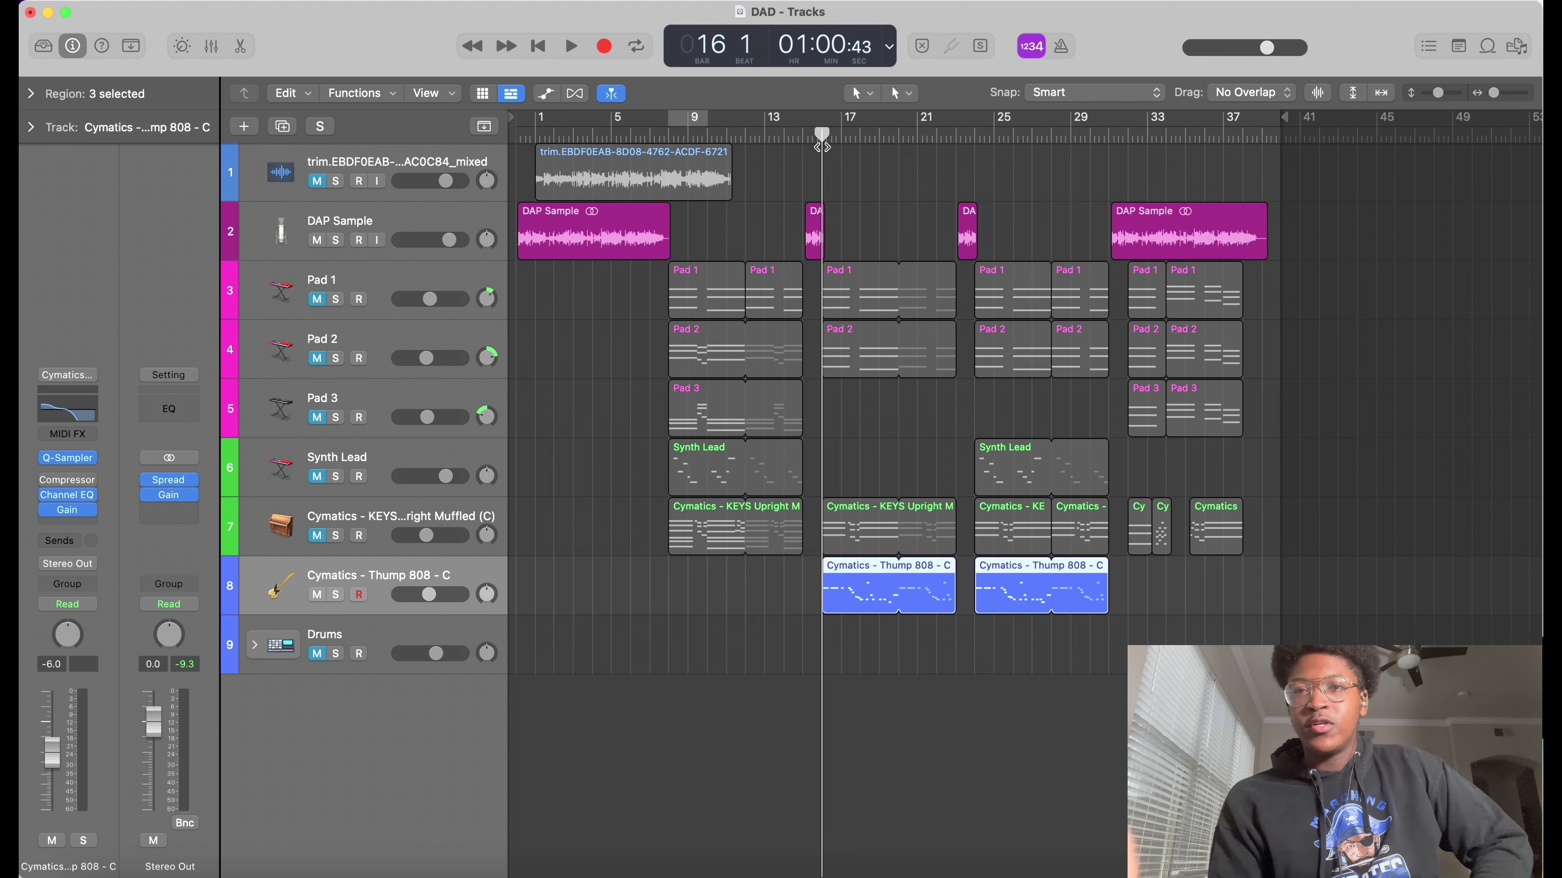
{"action": "key", "text": "space"}
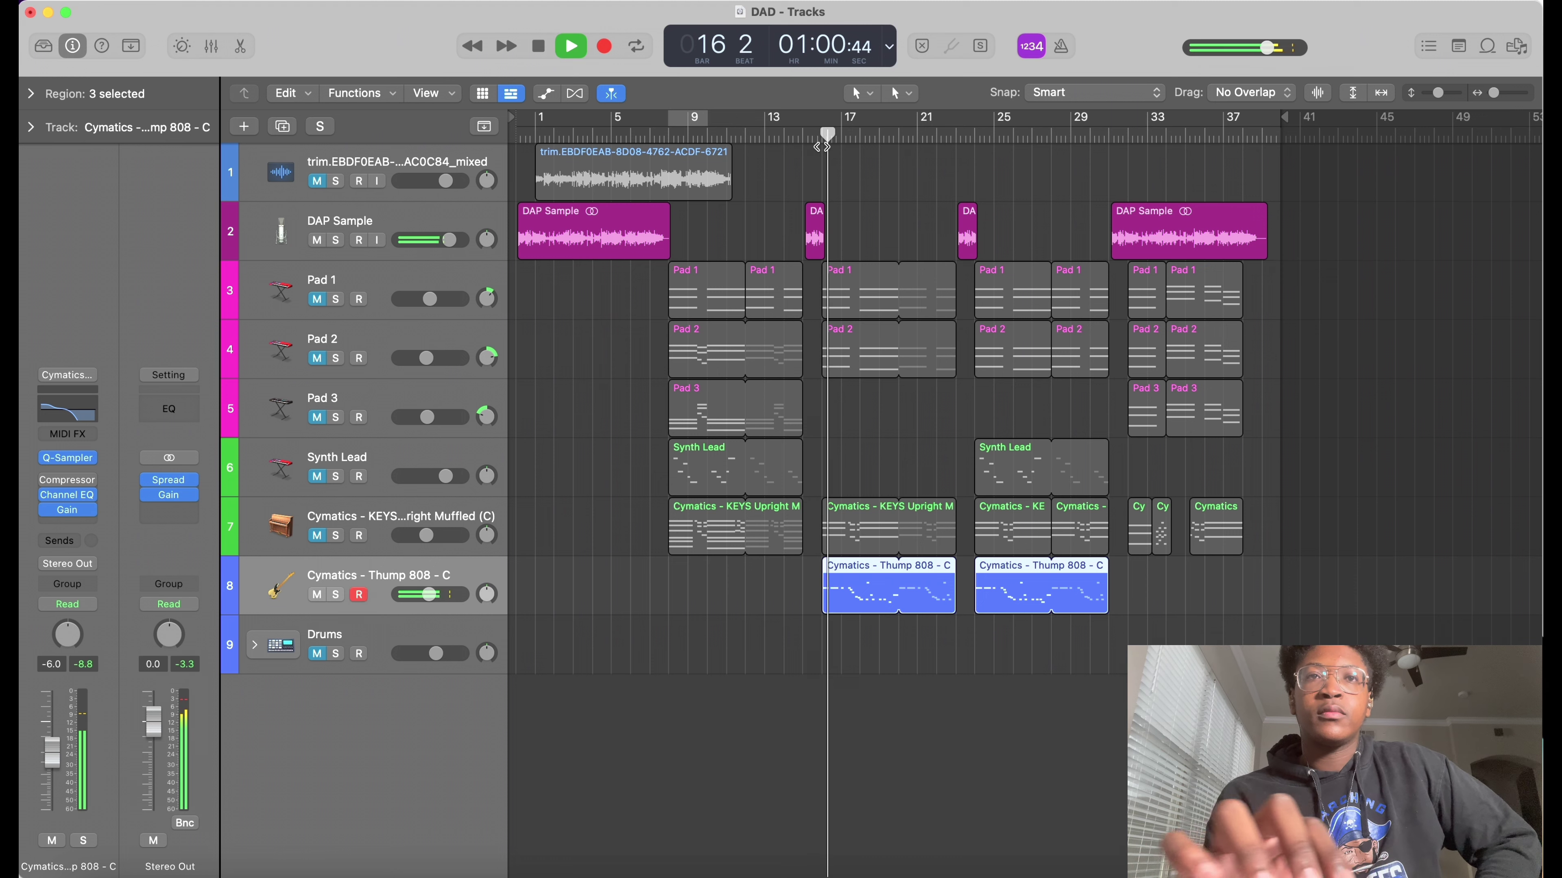
{"action": "left_click", "coordinate": [316, 240]}
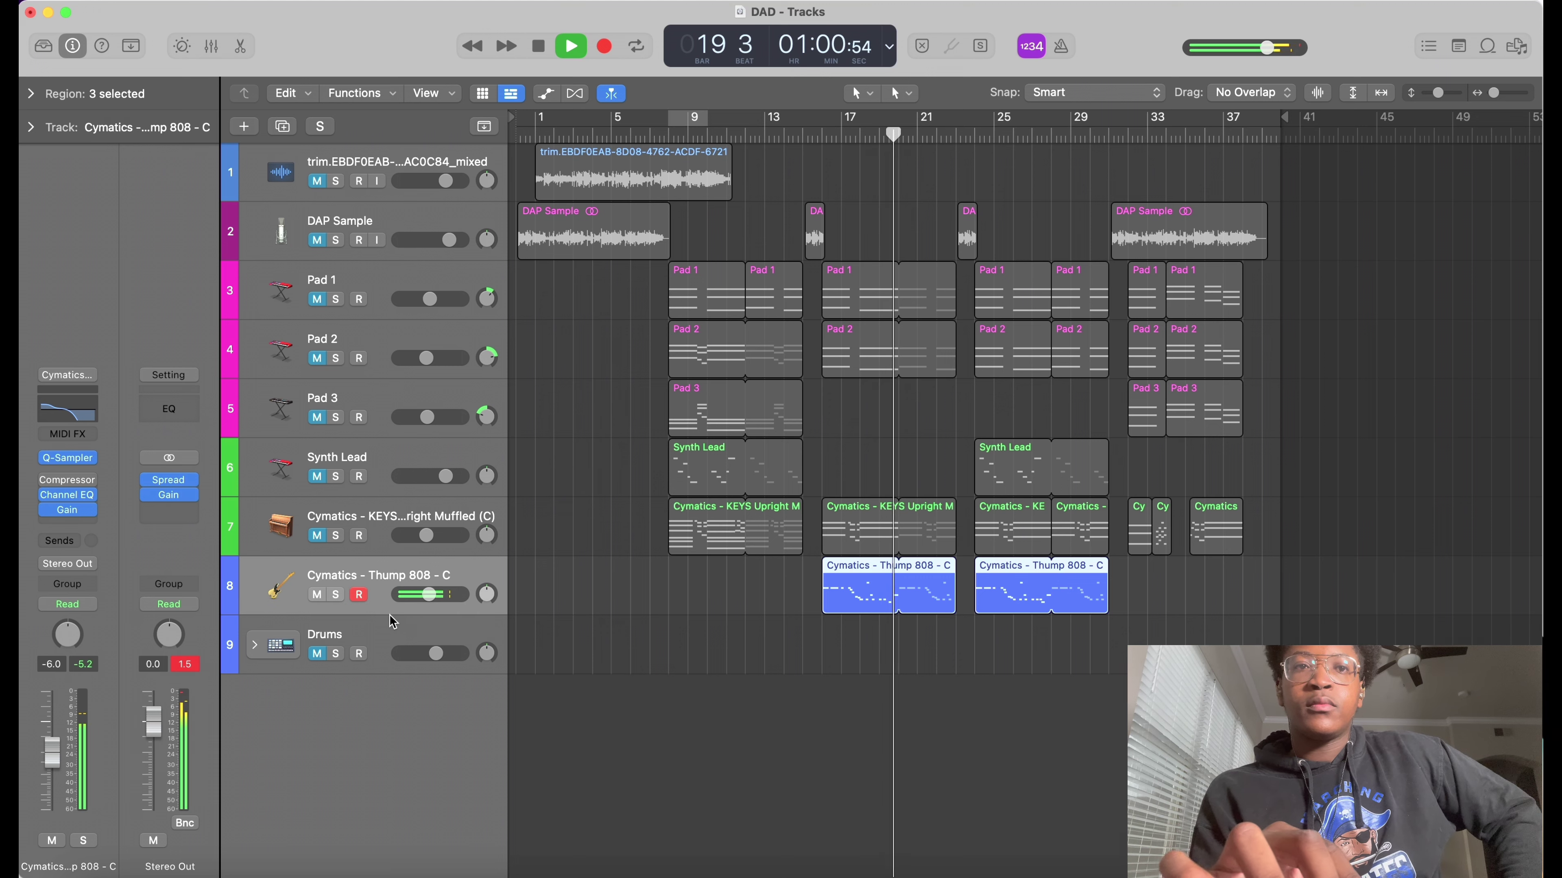
{"action": "key", "text": "space"}
Expand the Drums stack, solo the Cymatics - Bang 808 3 - F track and play it from bar 8.
{"action": "left_click", "coordinate": [255, 645]}
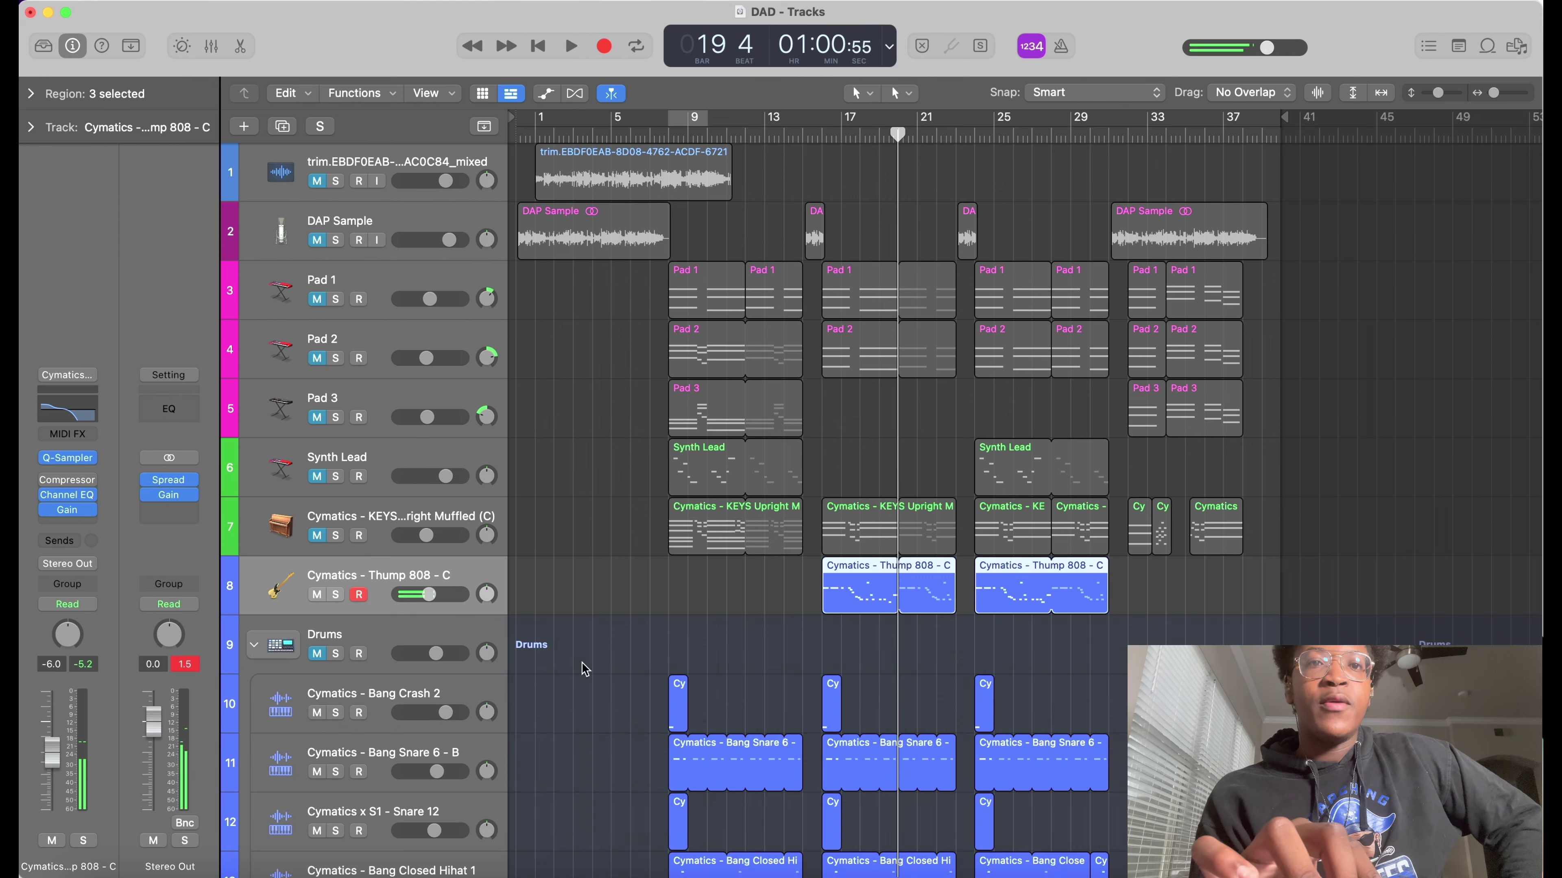
{"action": "scroll", "coordinate": [583, 674], "scroll_direction": "down", "scroll_amount": 5}
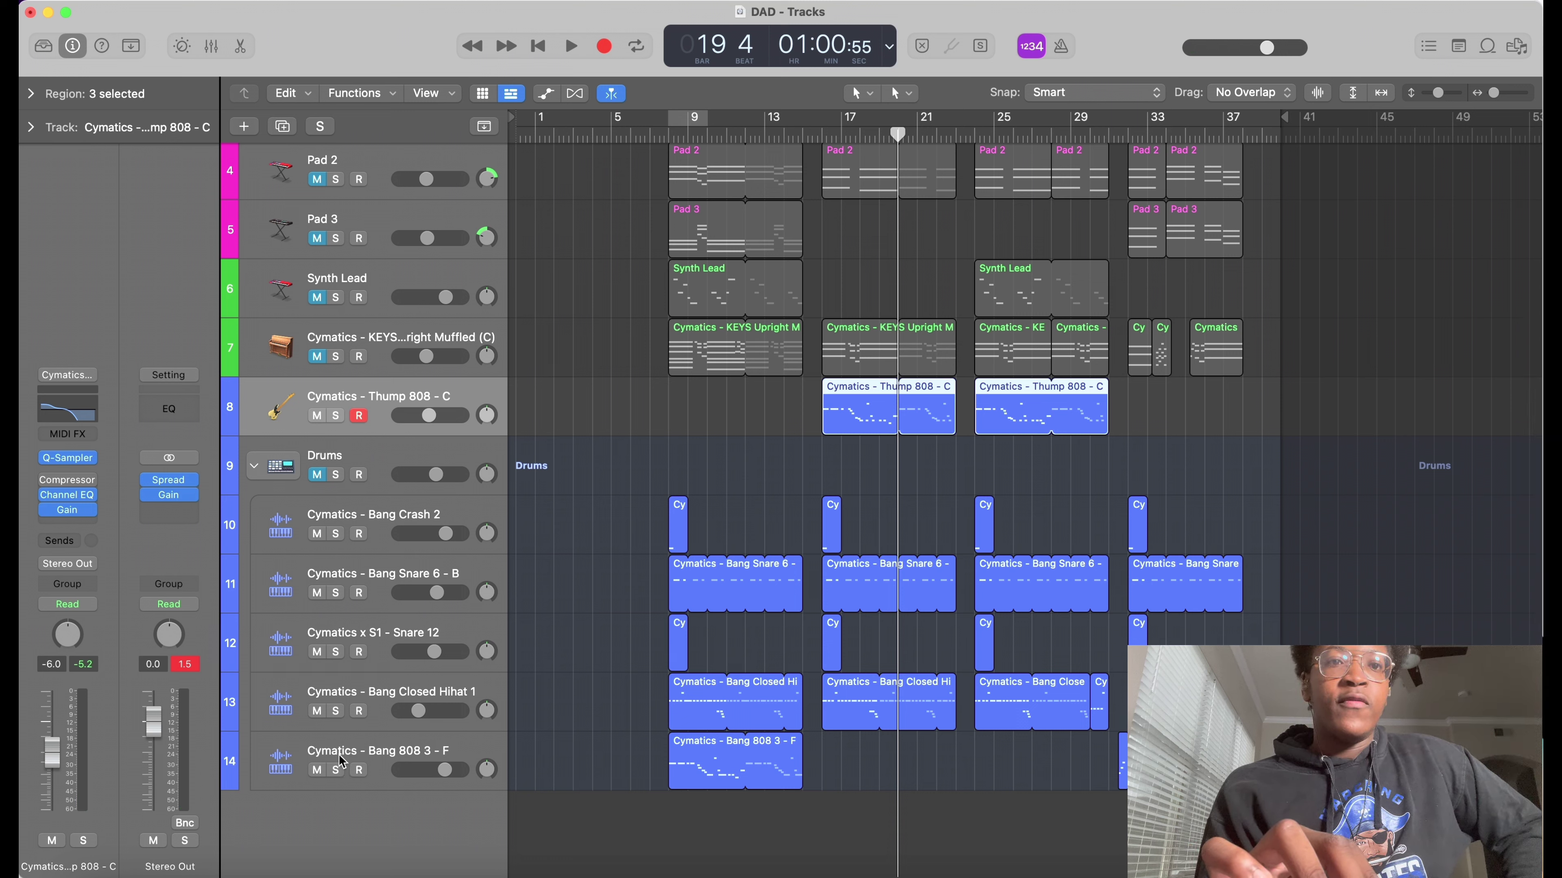
{"action": "left_click", "coordinate": [336, 769]}
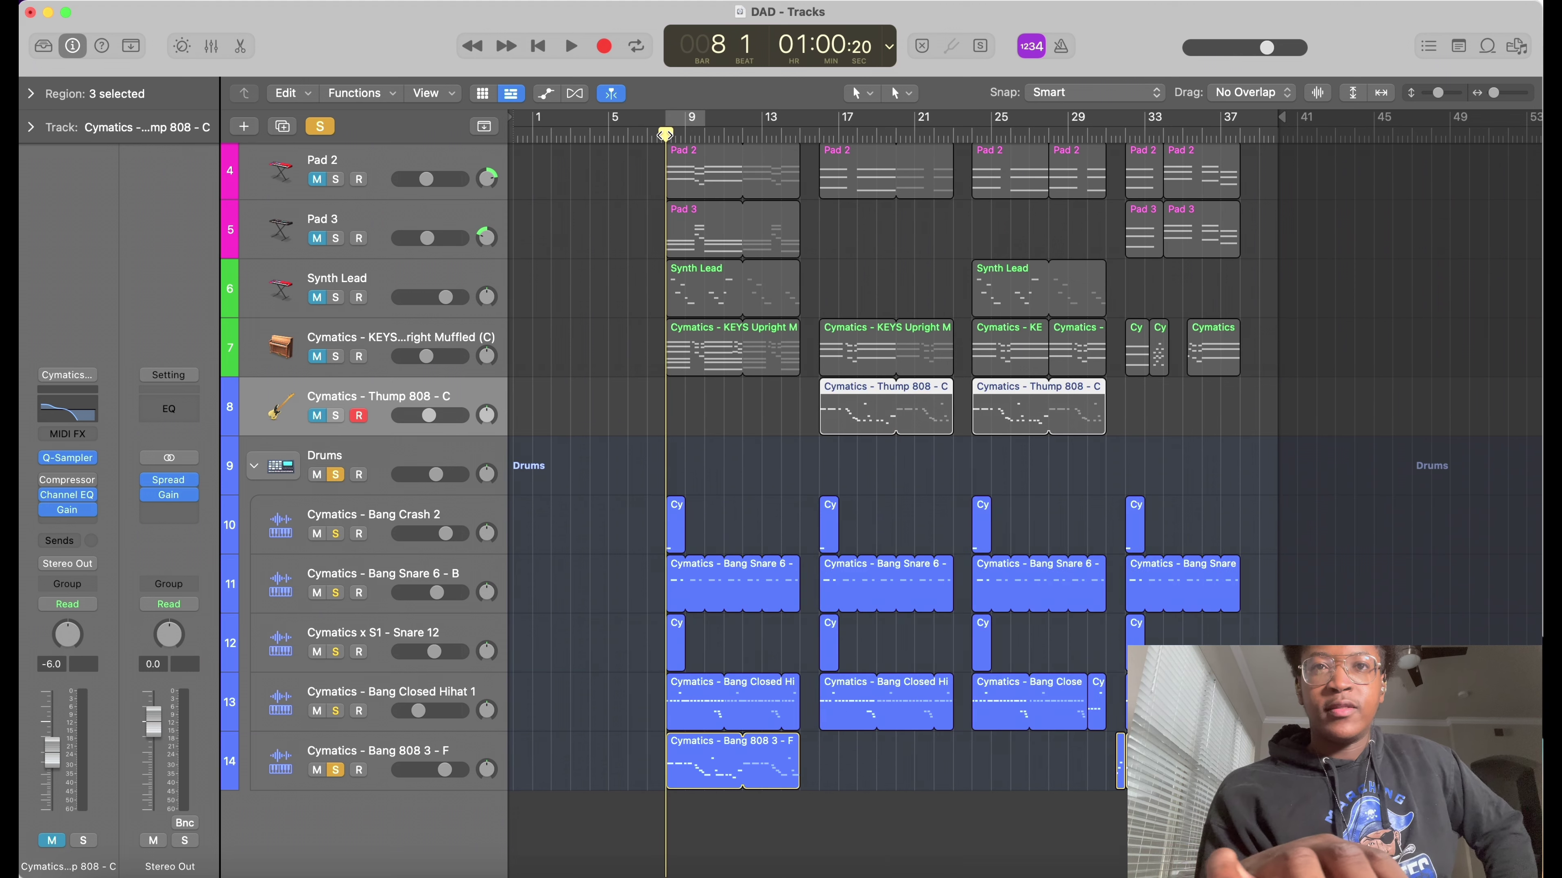
{"action": "key", "text": "space"}
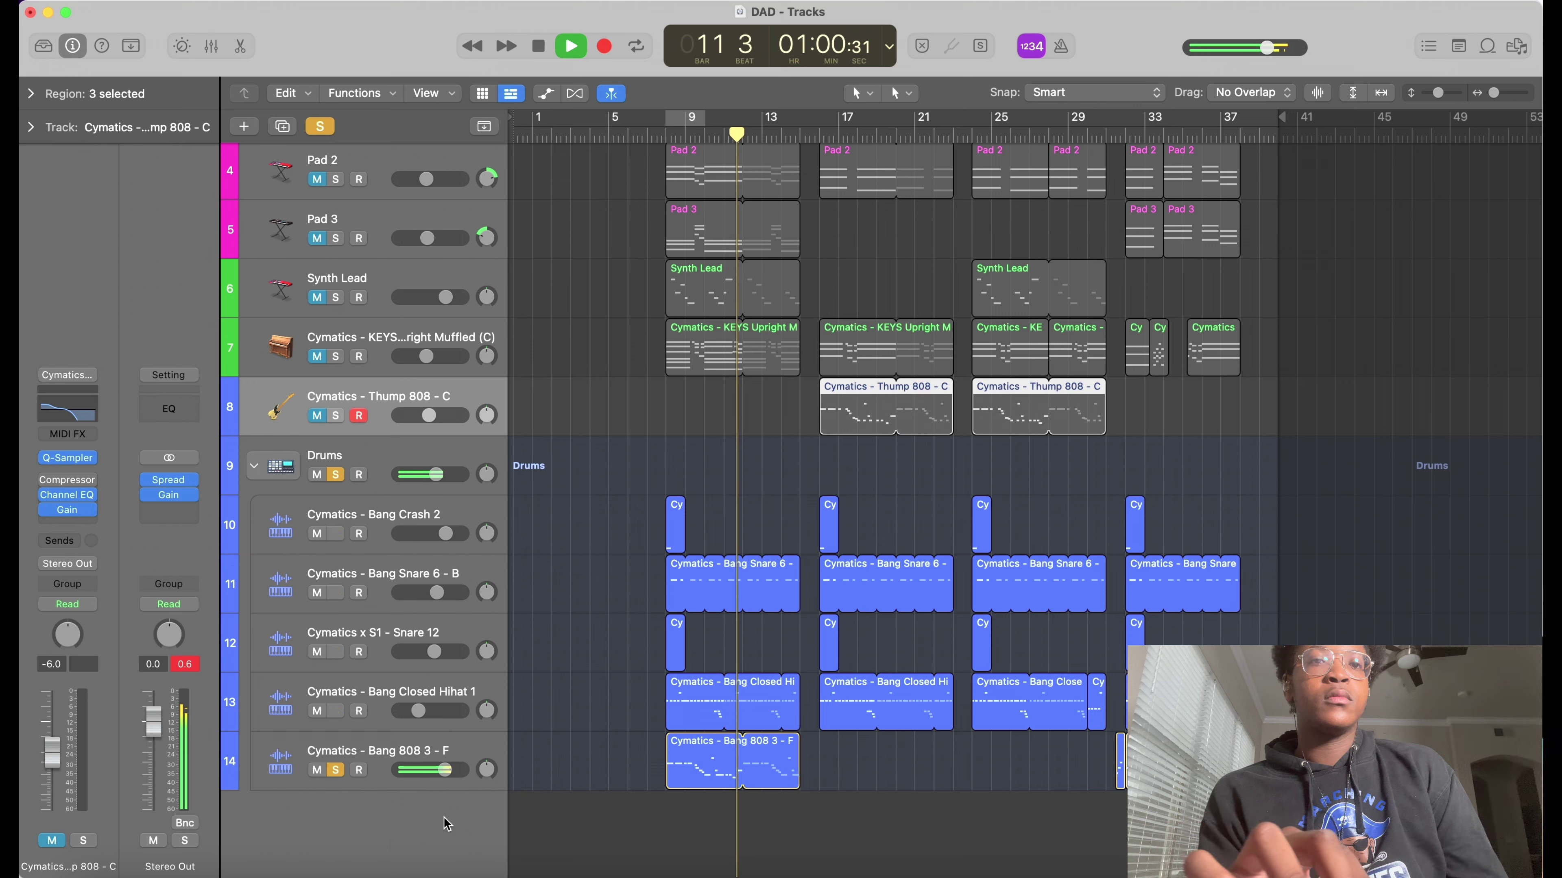
{"action": "key", "text": "space"}
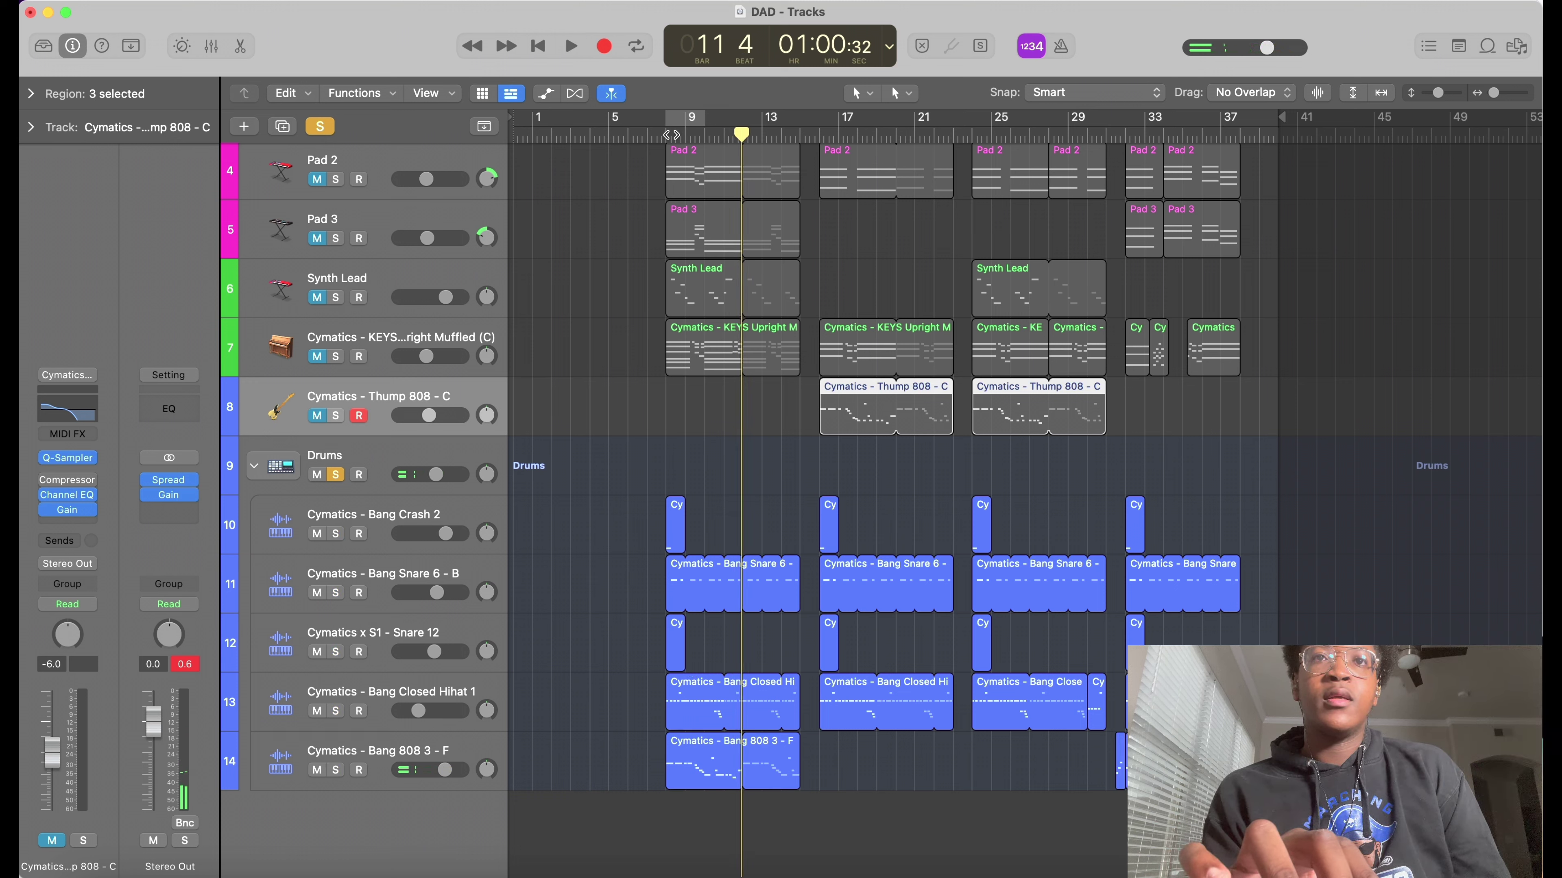
Solo the crash, both snare tracks and the closed hi-hat instead of Bang 808 3 - F, and play them from bar 8.
{"action": "key", "text": "Return"}
{"action": "left_click", "coordinate": [332, 581]}
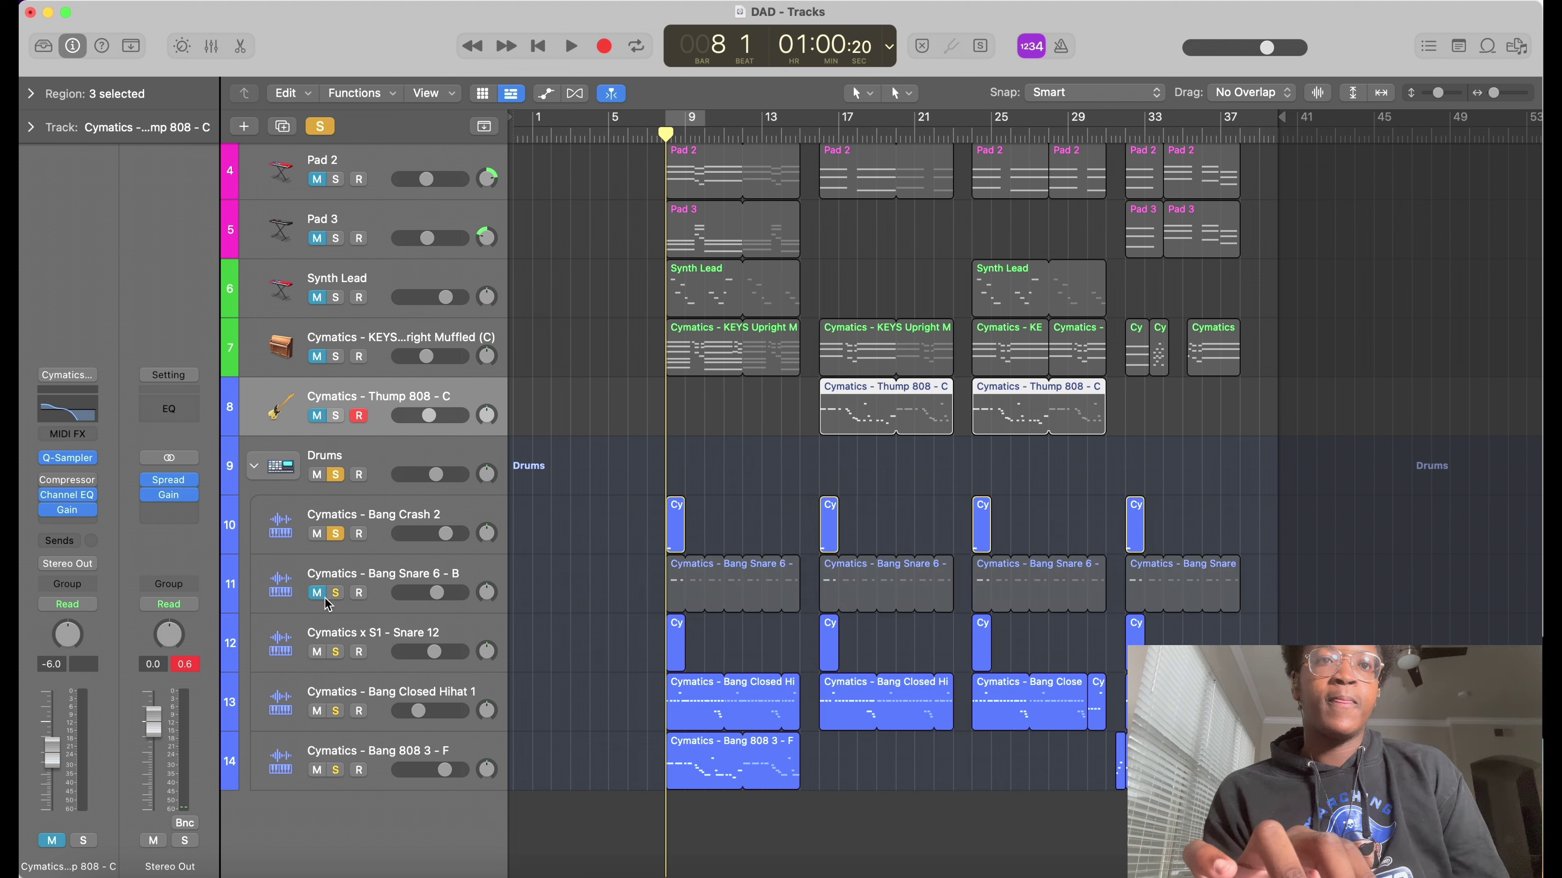
{"action": "left_click", "coordinate": [336, 711]}
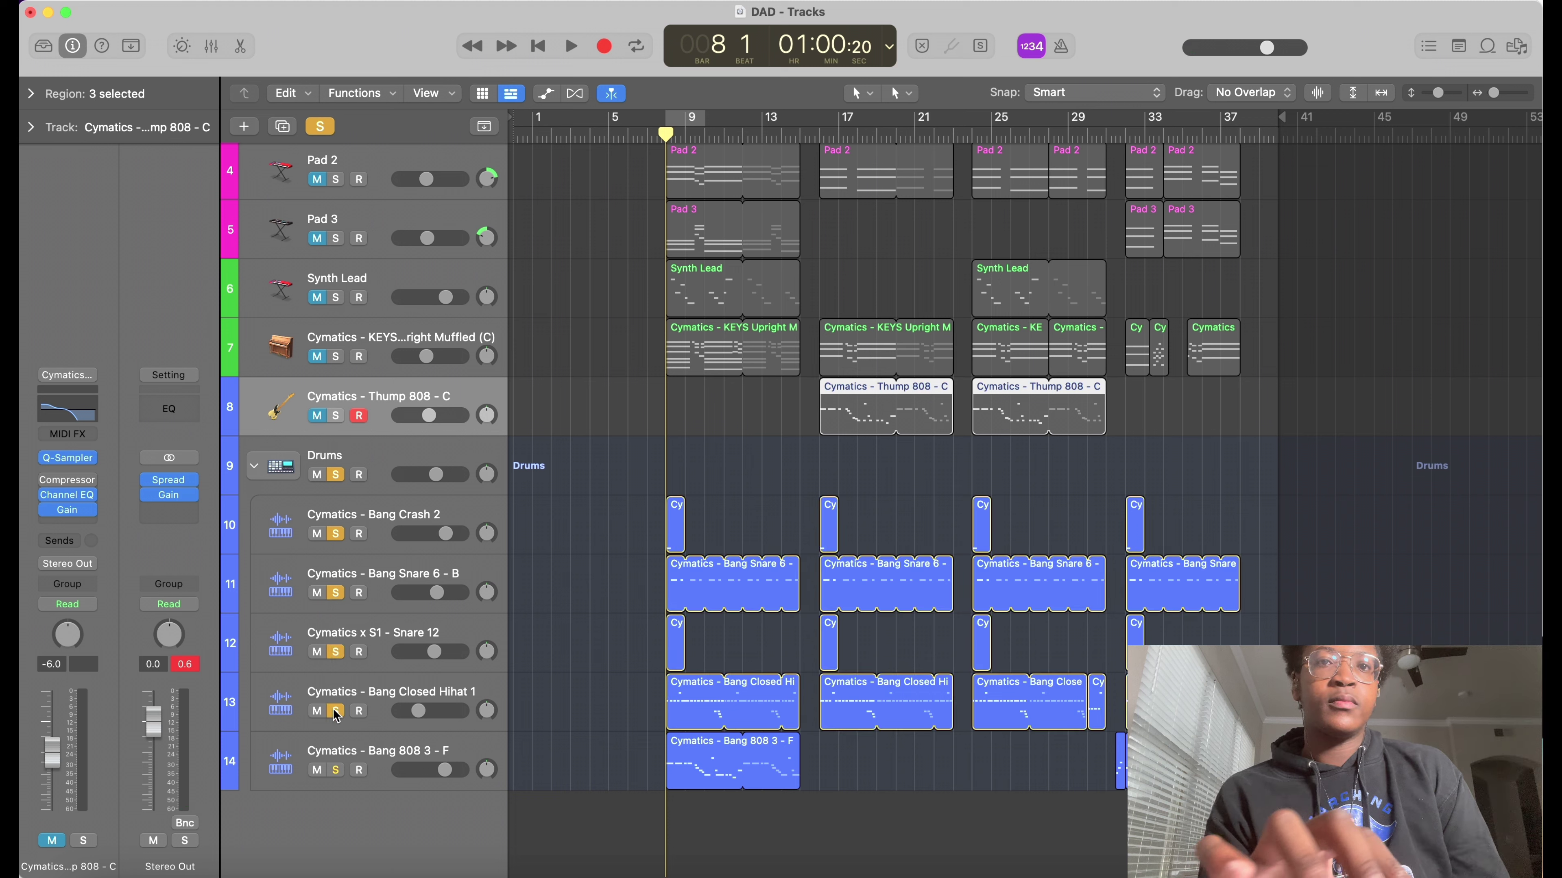
{"action": "key", "text": "space"}
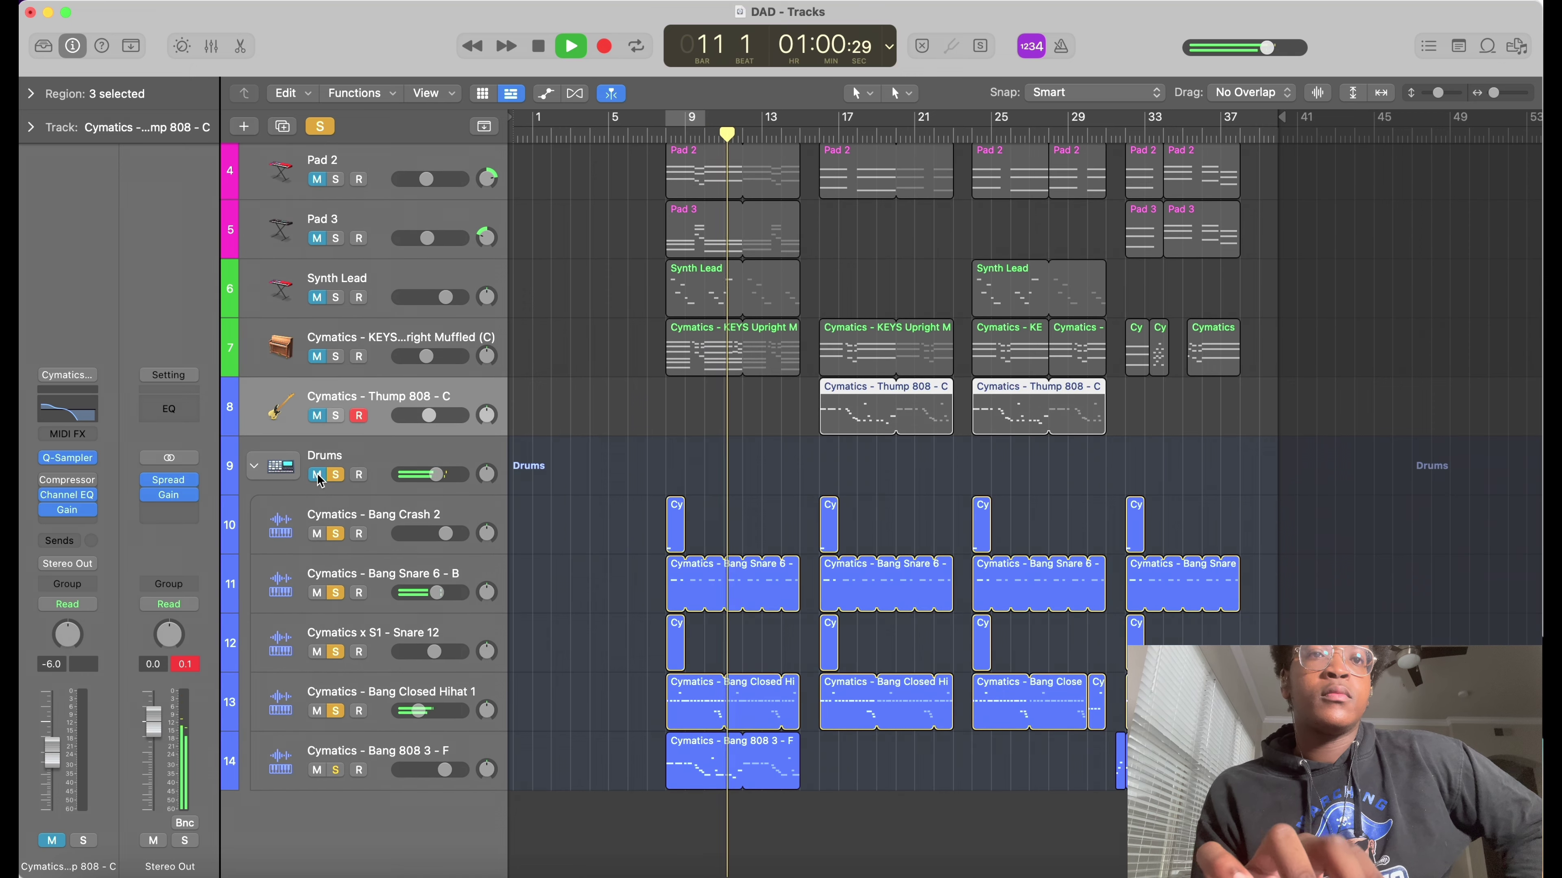
{"action": "key", "text": "space"}
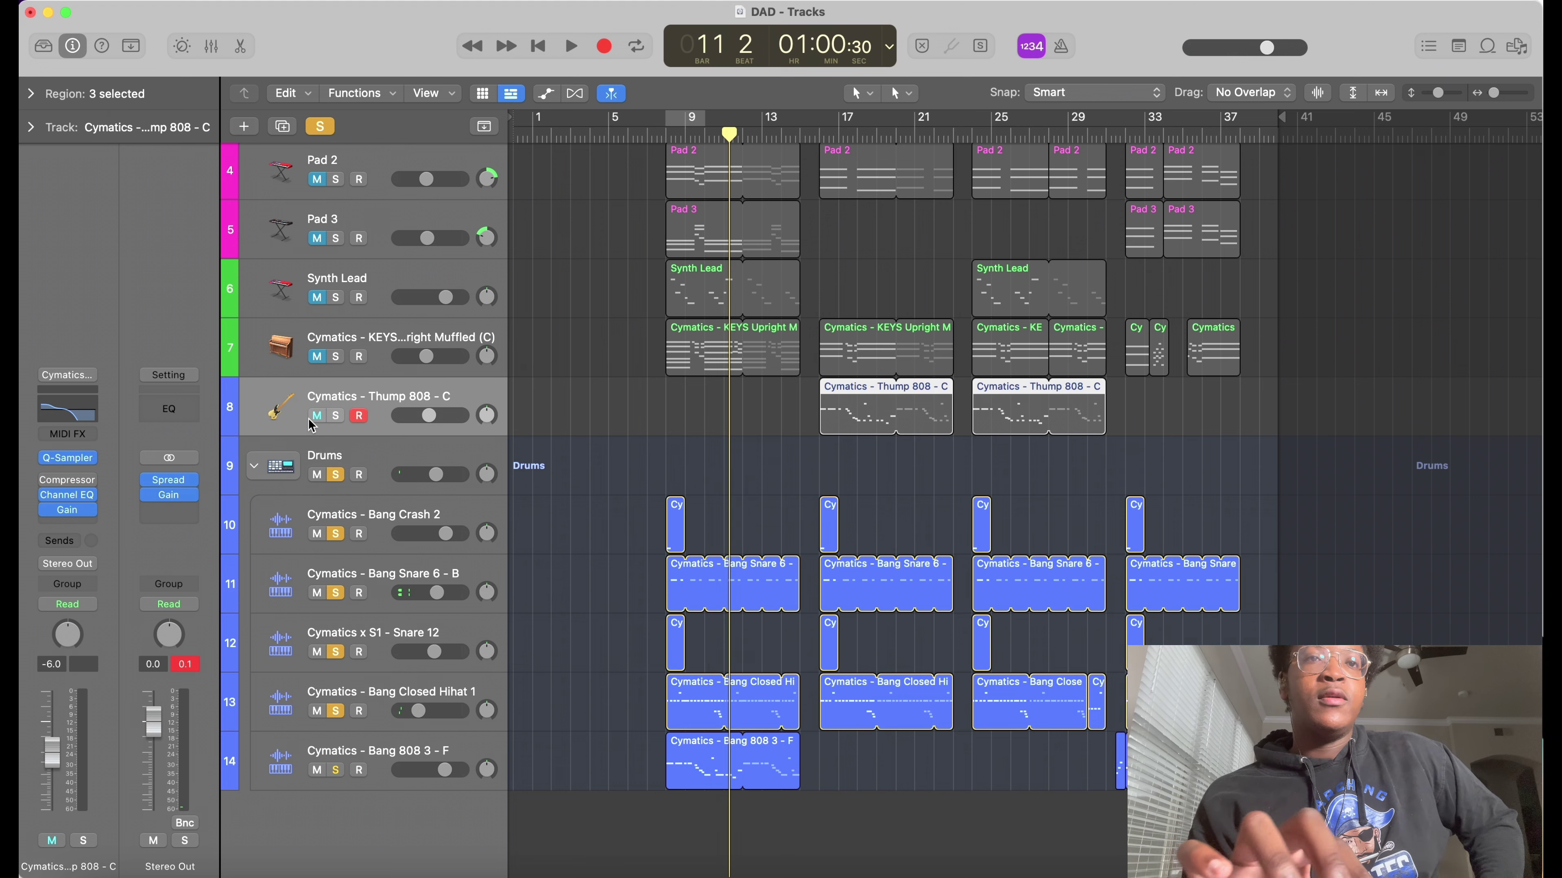
Unmute all the tracks and turn off the solos on the Drums stack and its crash, snare and hi-hat tracks.
{"action": "scroll", "coordinate": [321, 310], "scroll_direction": "up", "scroll_amount": 3}
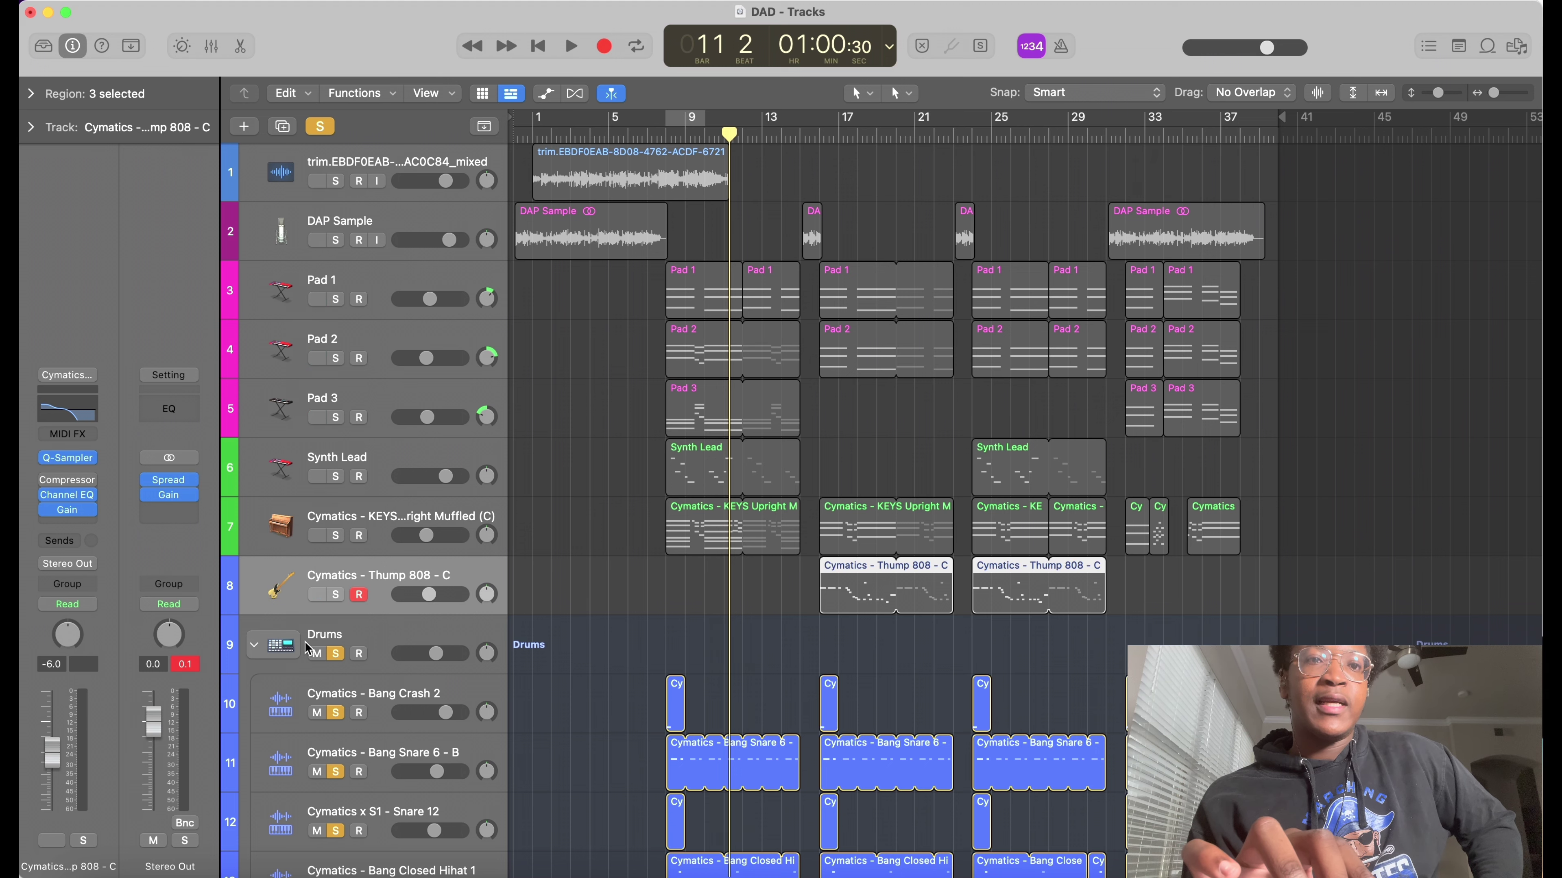
{"action": "left_click", "coordinate": [335, 655]}
{"action": "scroll", "coordinate": [336, 656], "scroll_direction": "down", "scroll_amount": 2}
{"action": "left_click", "coordinate": [336, 593]}
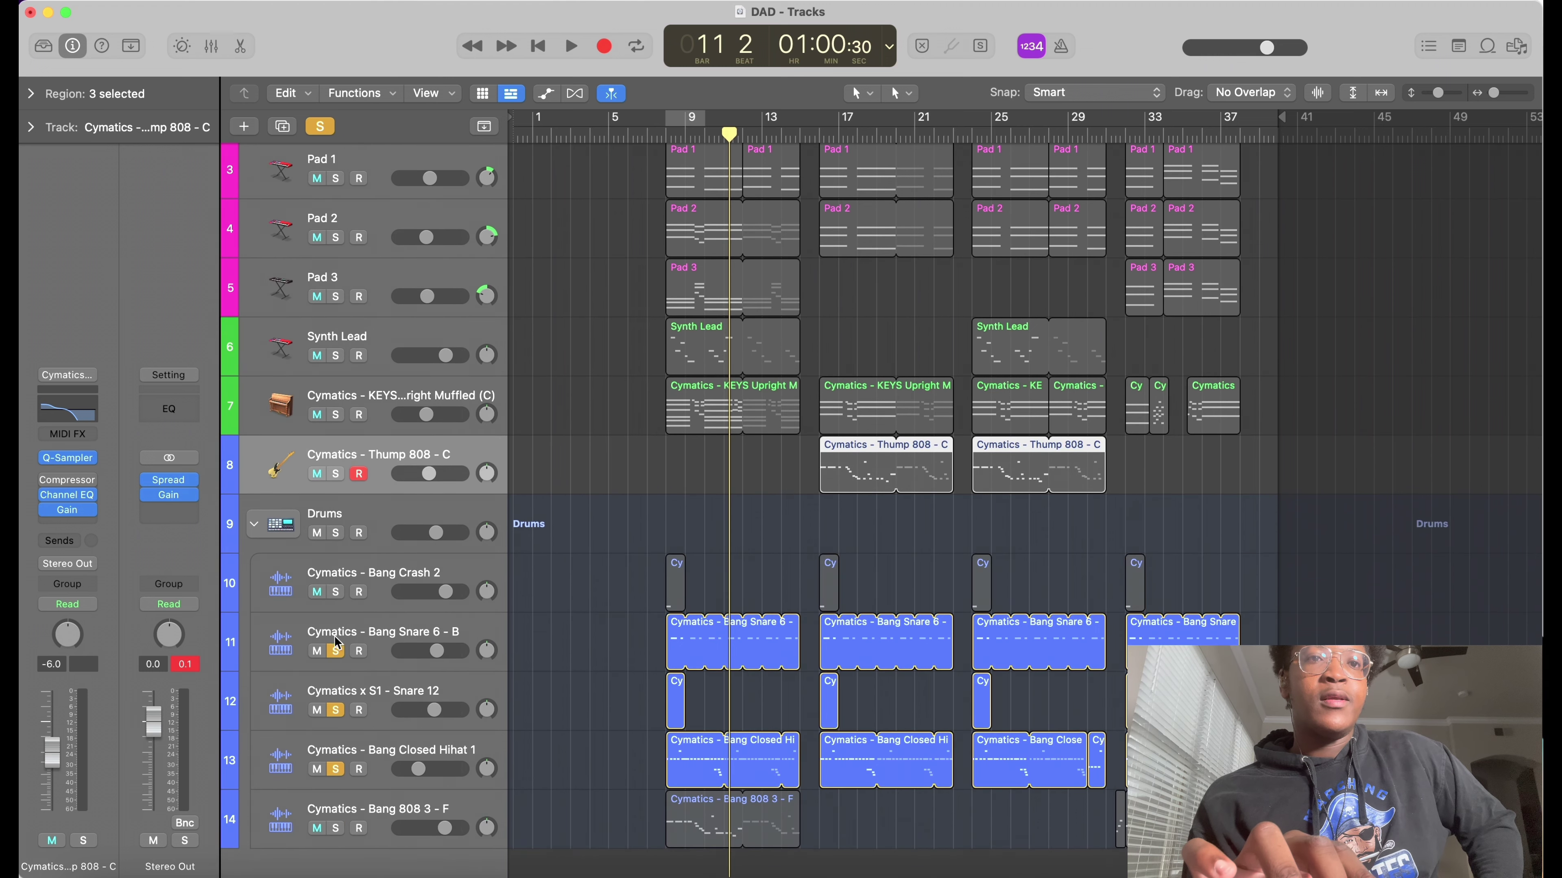
{"action": "left_click", "coordinate": [336, 652]}
{"action": "left_click", "coordinate": [336, 710]}
{"action": "left_click", "coordinate": [335, 769]}
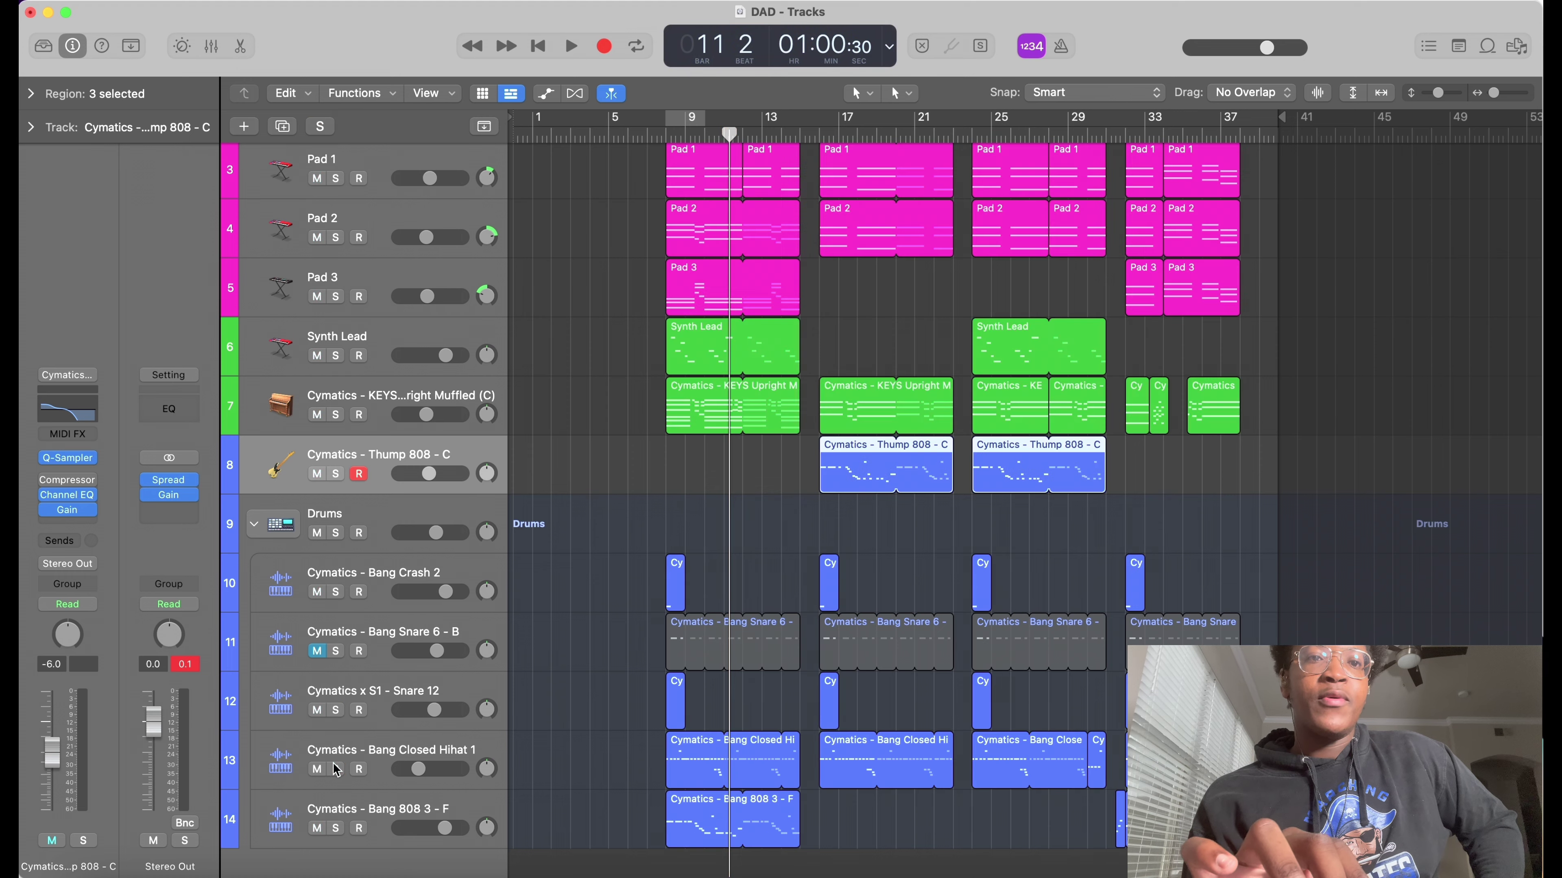
{"action": "left_click", "coordinate": [311, 653]}
Mute the original trim audio track and play the full beat from bar 5.
{"action": "scroll", "coordinate": [707, 509], "scroll_direction": "up", "scroll_amount": 2}
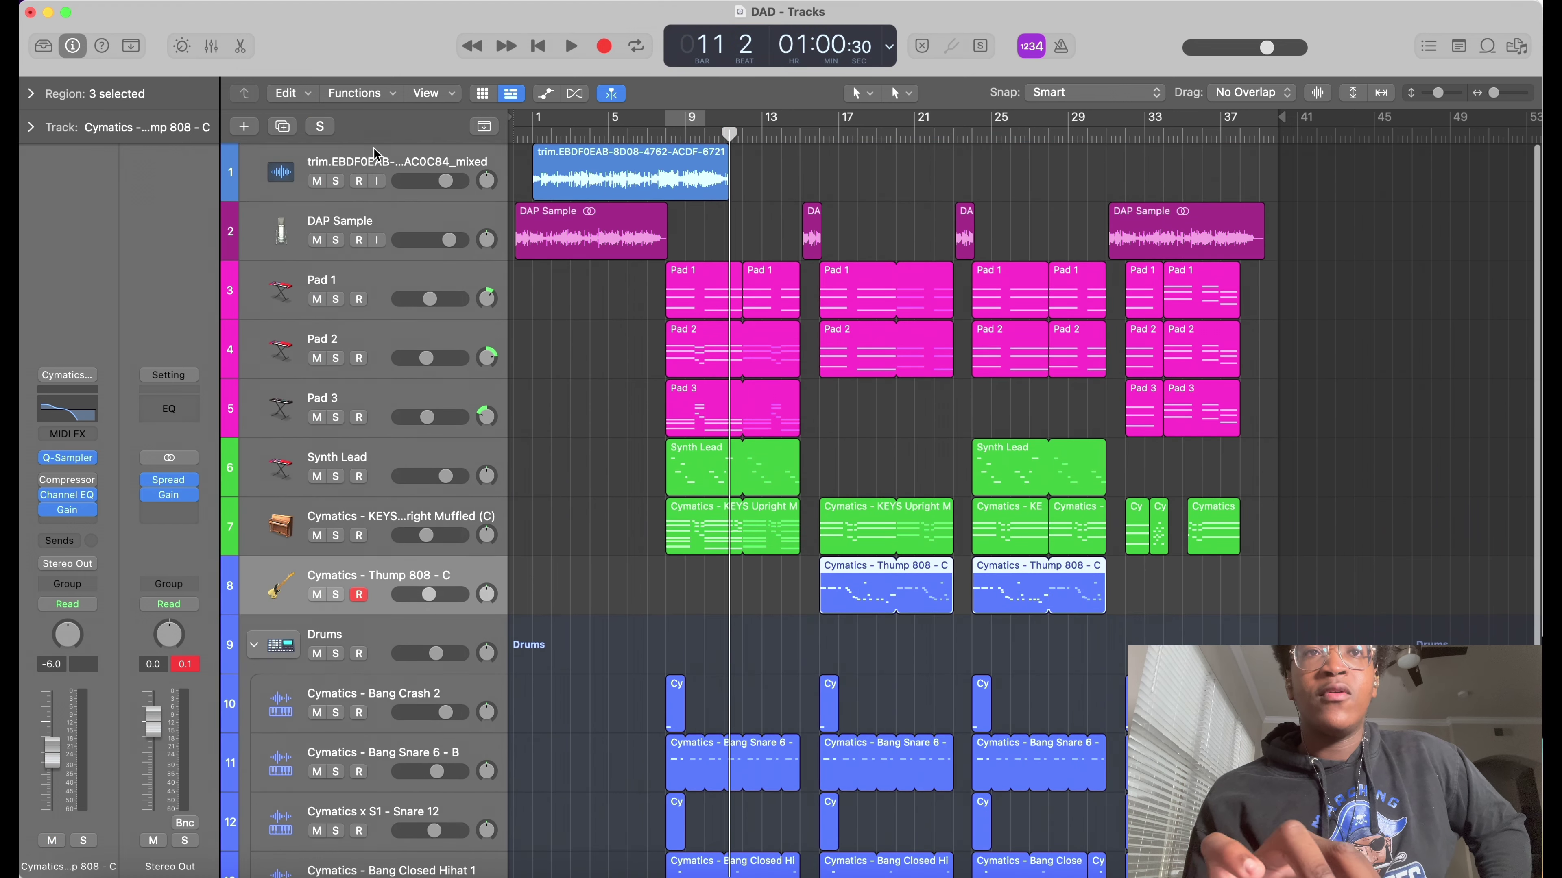
{"action": "left_click", "coordinate": [317, 181]}
{"action": "left_click", "coordinate": [615, 135]}
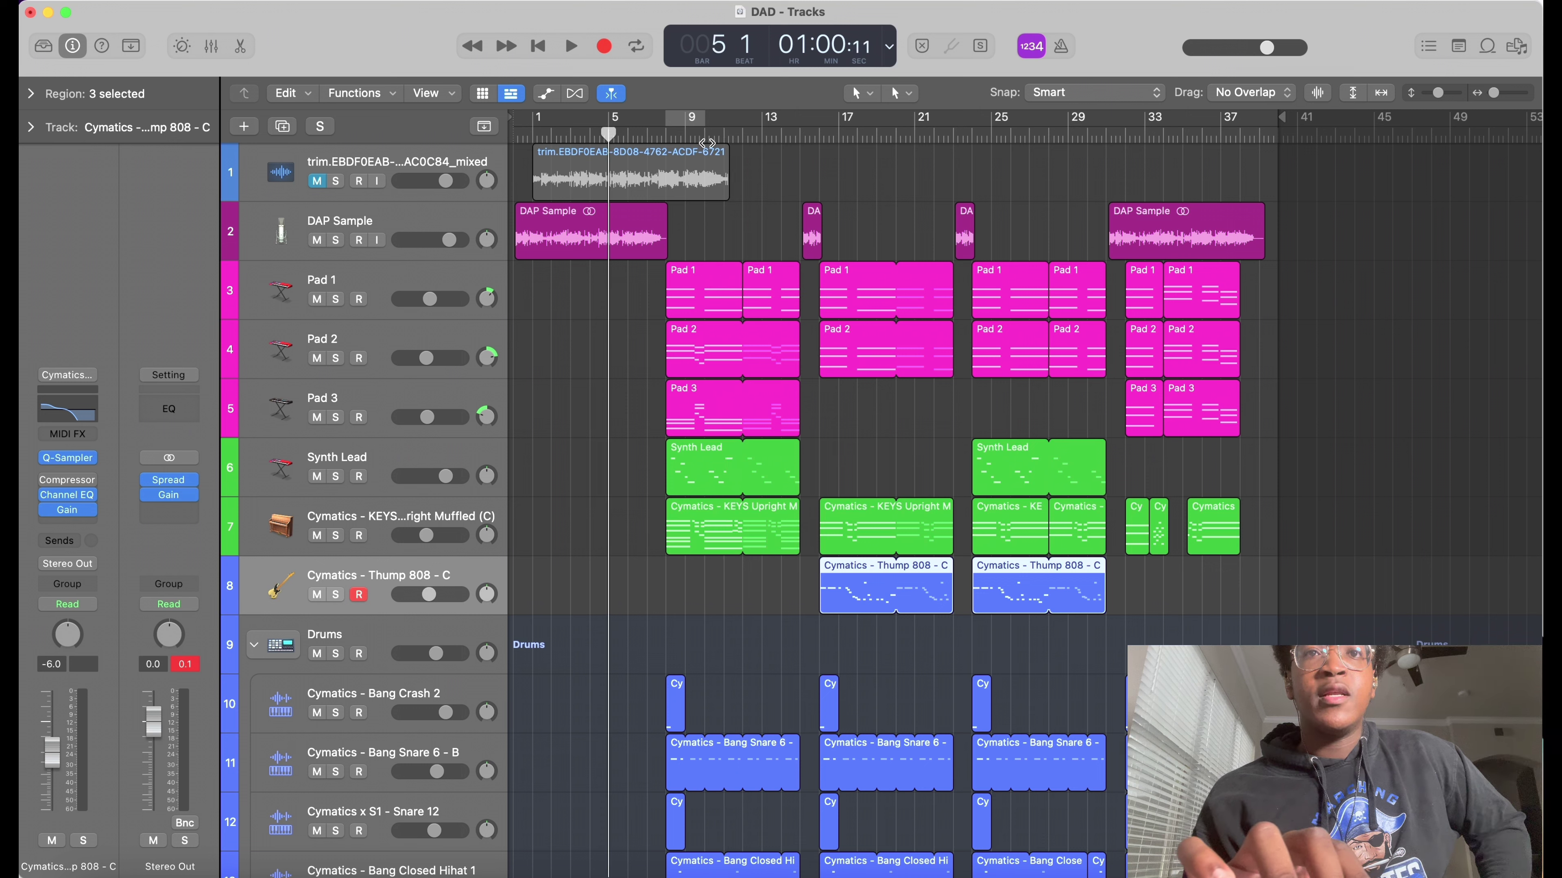
{"action": "key", "text": "space"}
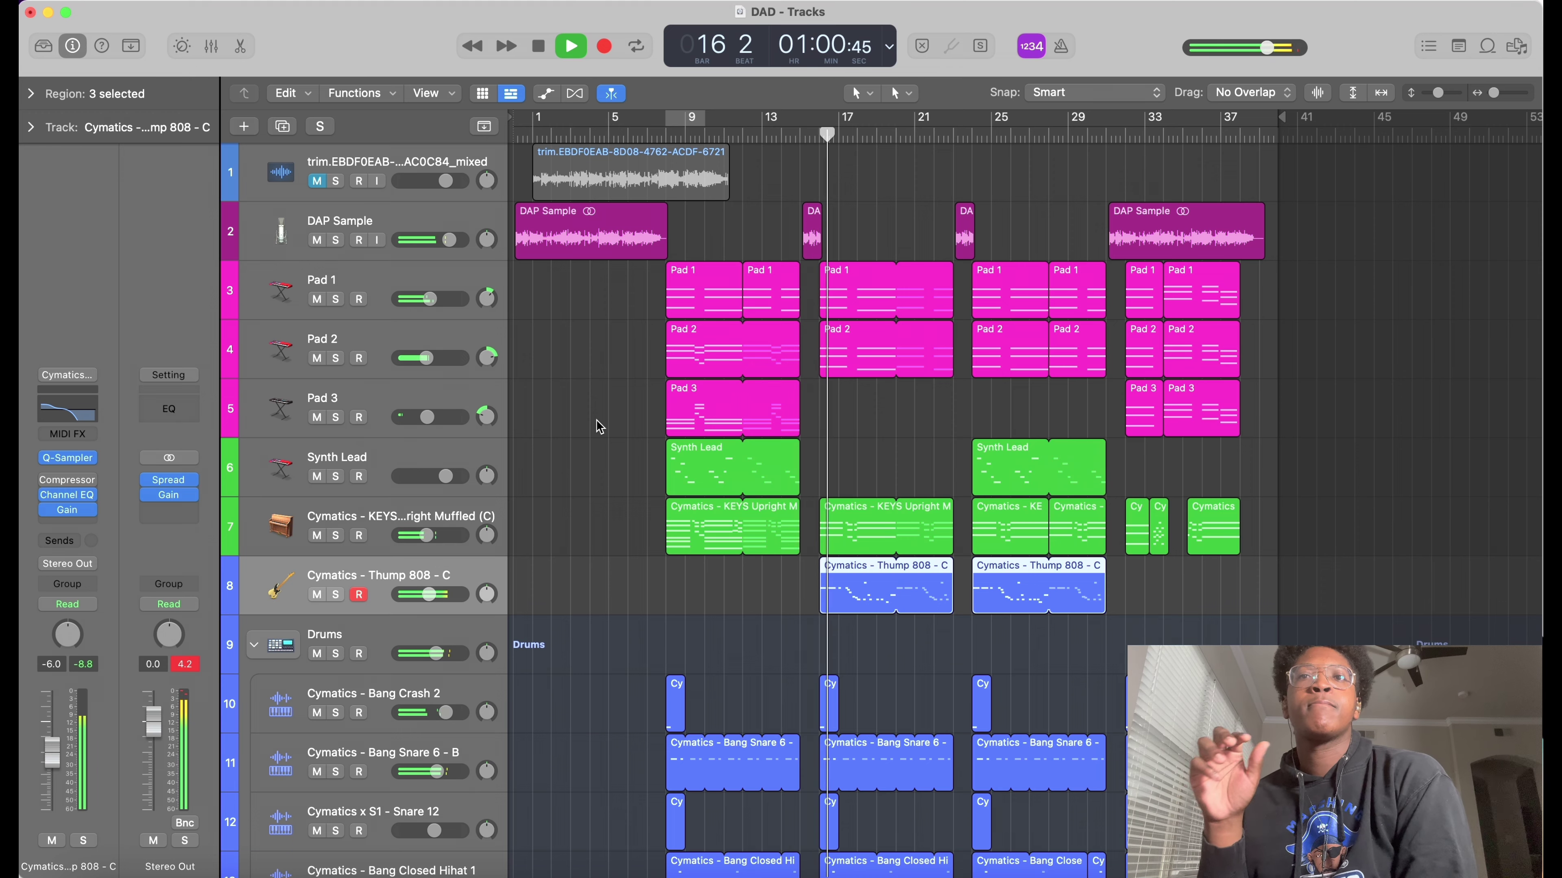
{"action": "scroll", "coordinate": [599, 426], "scroll_direction": "down", "scroll_amount": 5}
{"action": "key", "text": "space"}
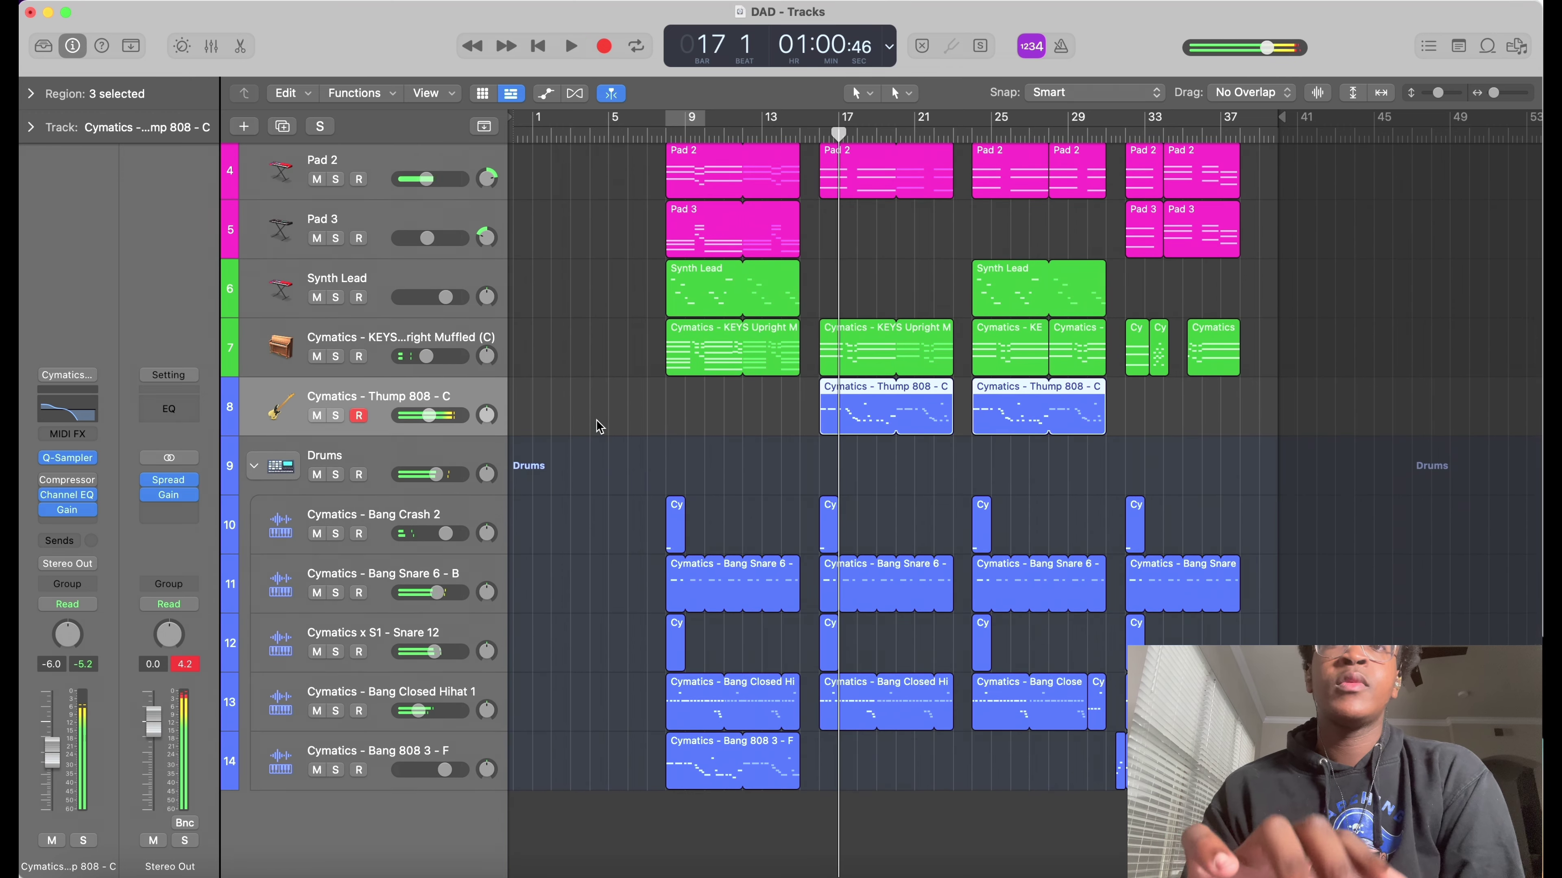
Look over the arrangement and compare the Cymatics - Bang 808 3 - F track with the Cymatics - Thump 808 - C track.
{"action": "scroll", "coordinate": [600, 426], "scroll_direction": "up", "scroll_amount": 5}
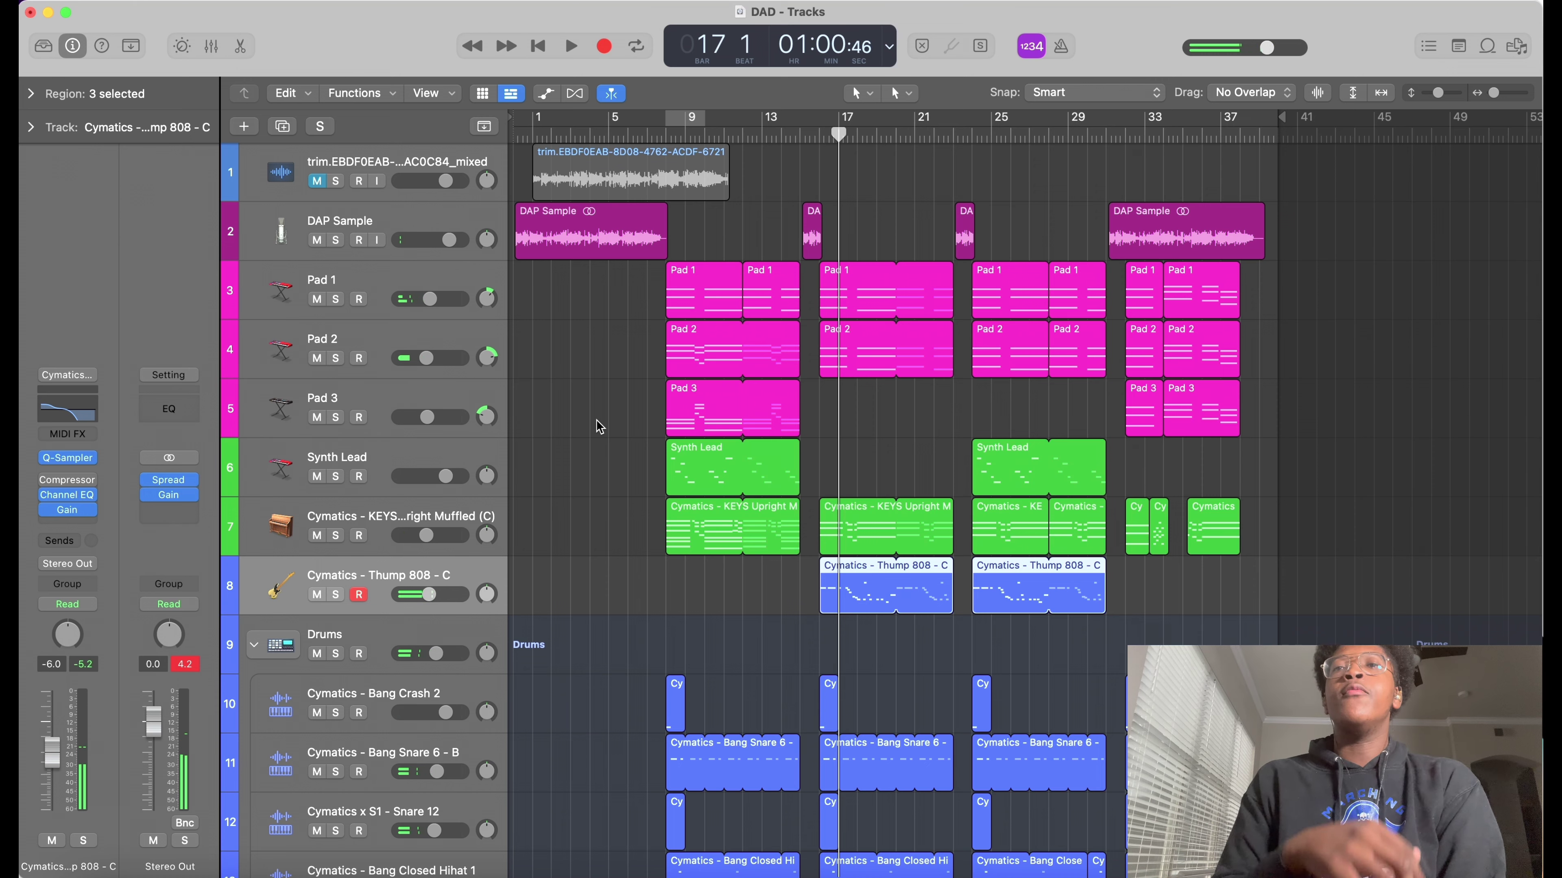
{"action": "scroll", "coordinate": [801, 453], "scroll_direction": "right", "scroll_amount": 10}
{"action": "scroll", "coordinate": [803, 455], "scroll_direction": "down", "scroll_amount": 3}
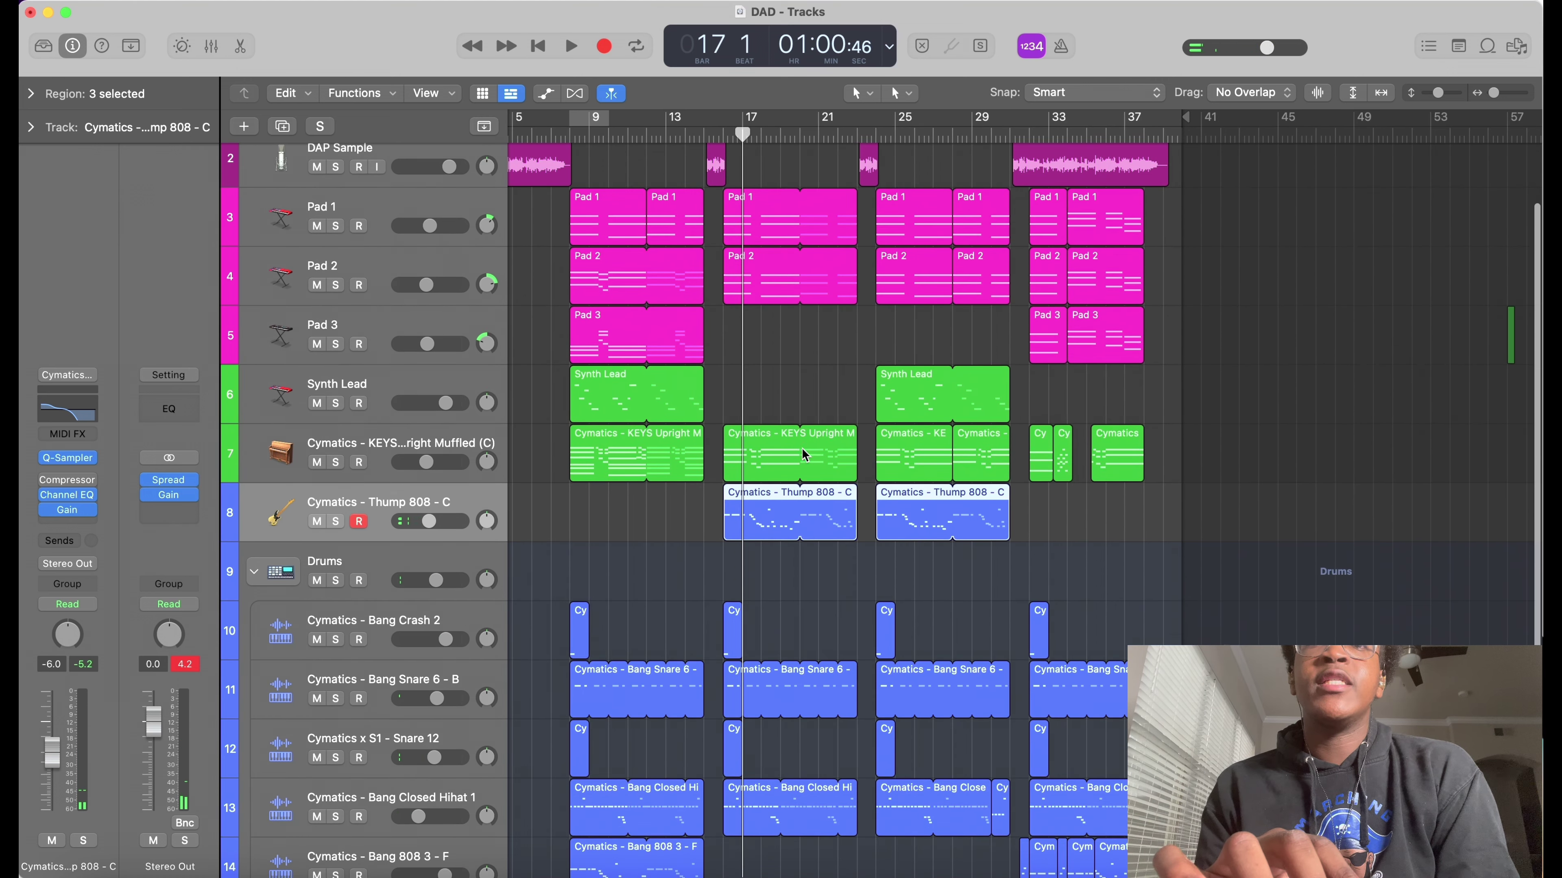
{"action": "scroll", "coordinate": [802, 455], "scroll_direction": "down", "scroll_amount": 2}
{"action": "scroll", "coordinate": [803, 455], "scroll_direction": "up", "scroll_amount": 5}
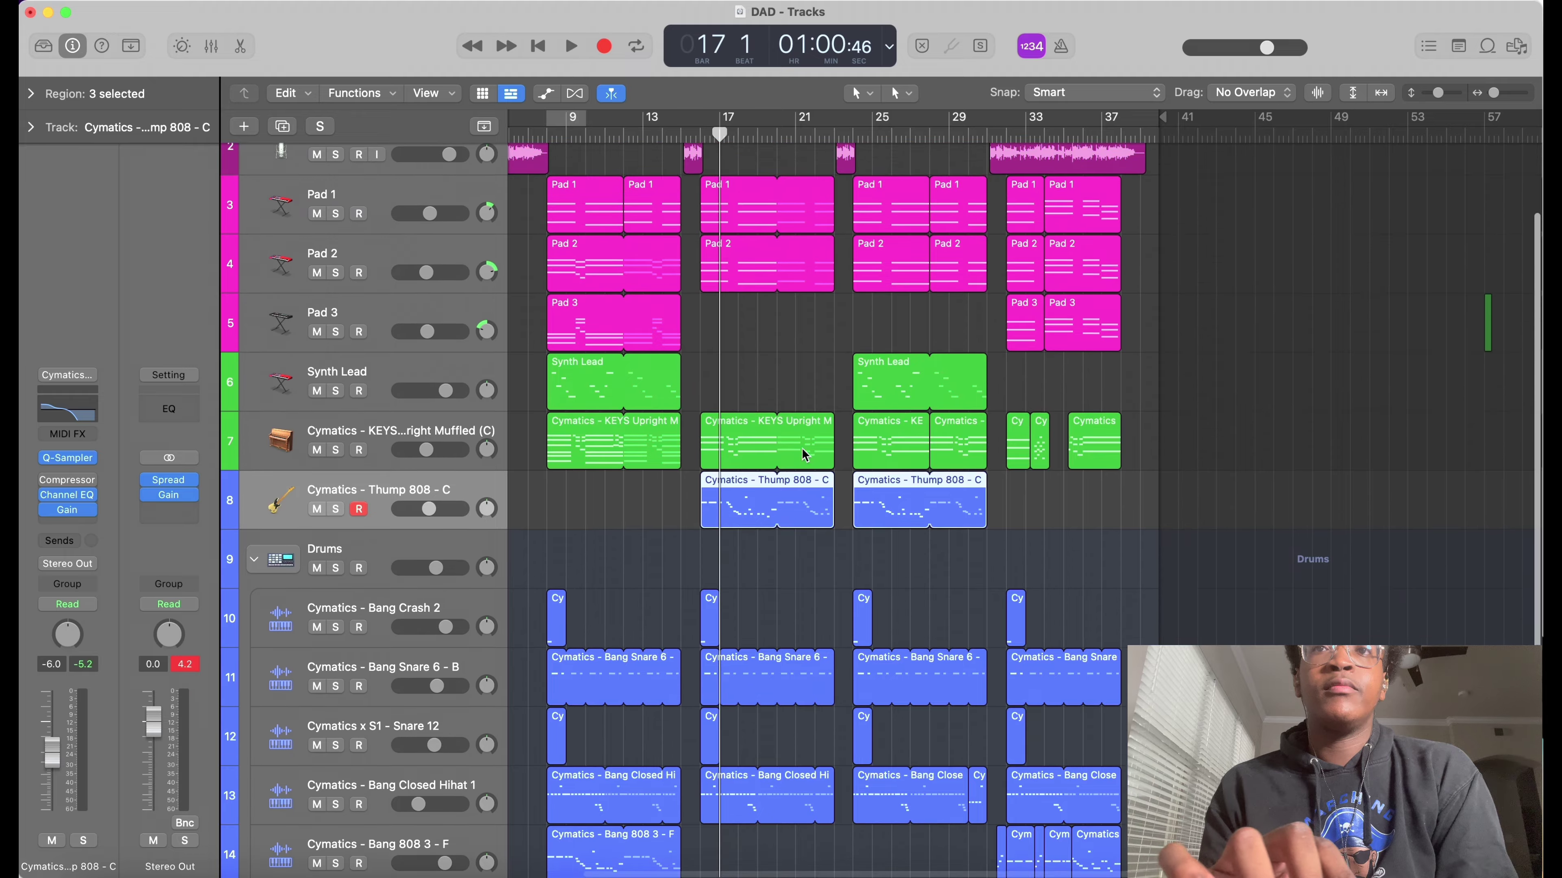
{"action": "scroll", "coordinate": [802, 455], "scroll_direction": "down", "scroll_amount": 3}
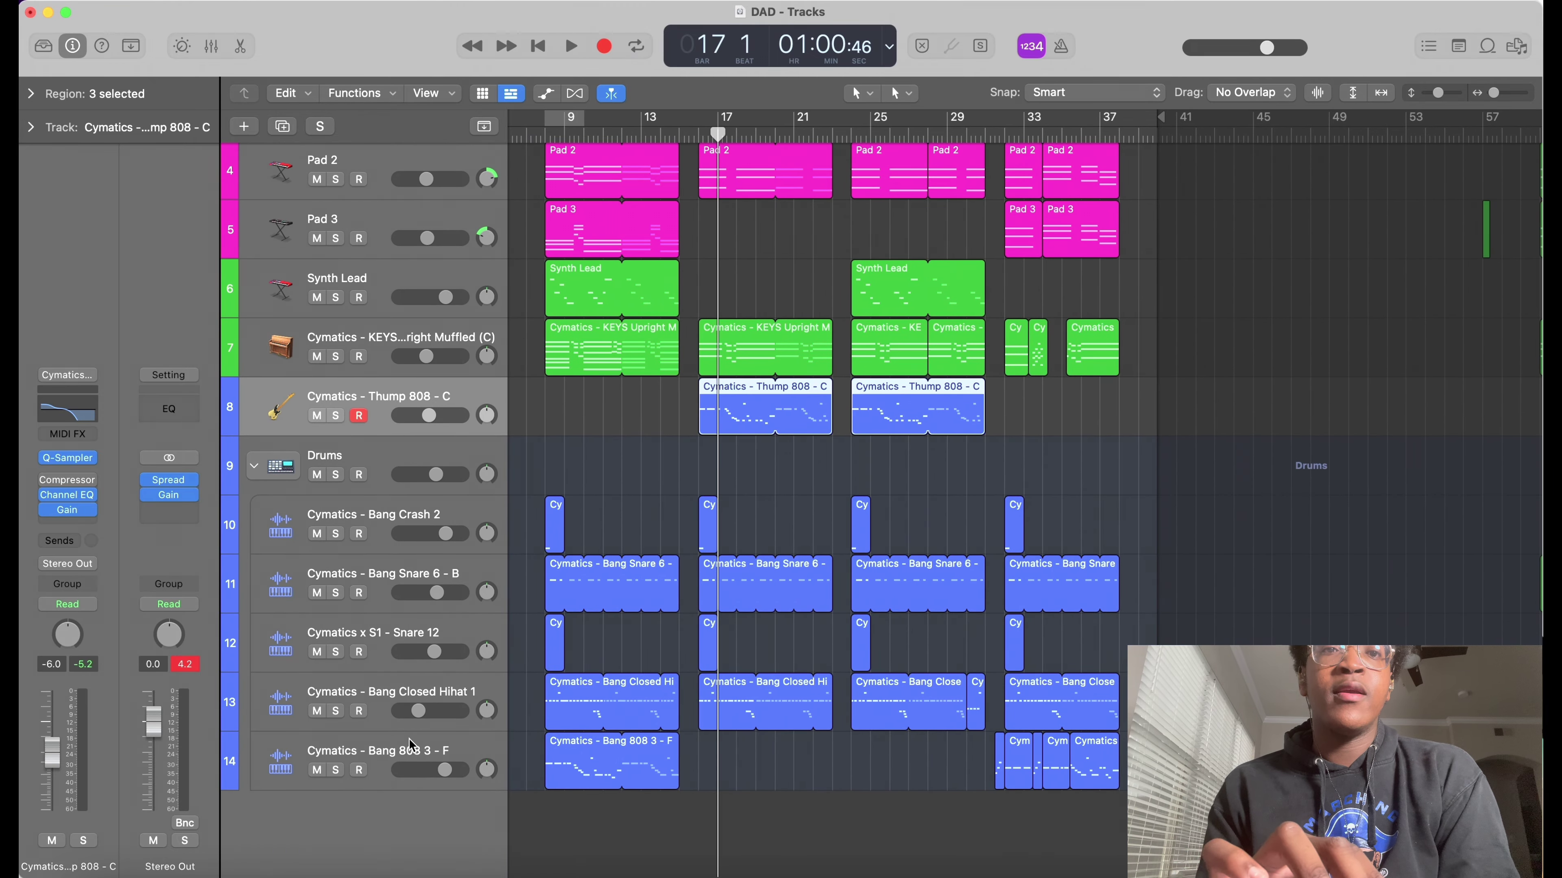
{"action": "left_click", "coordinate": [477, 745]}
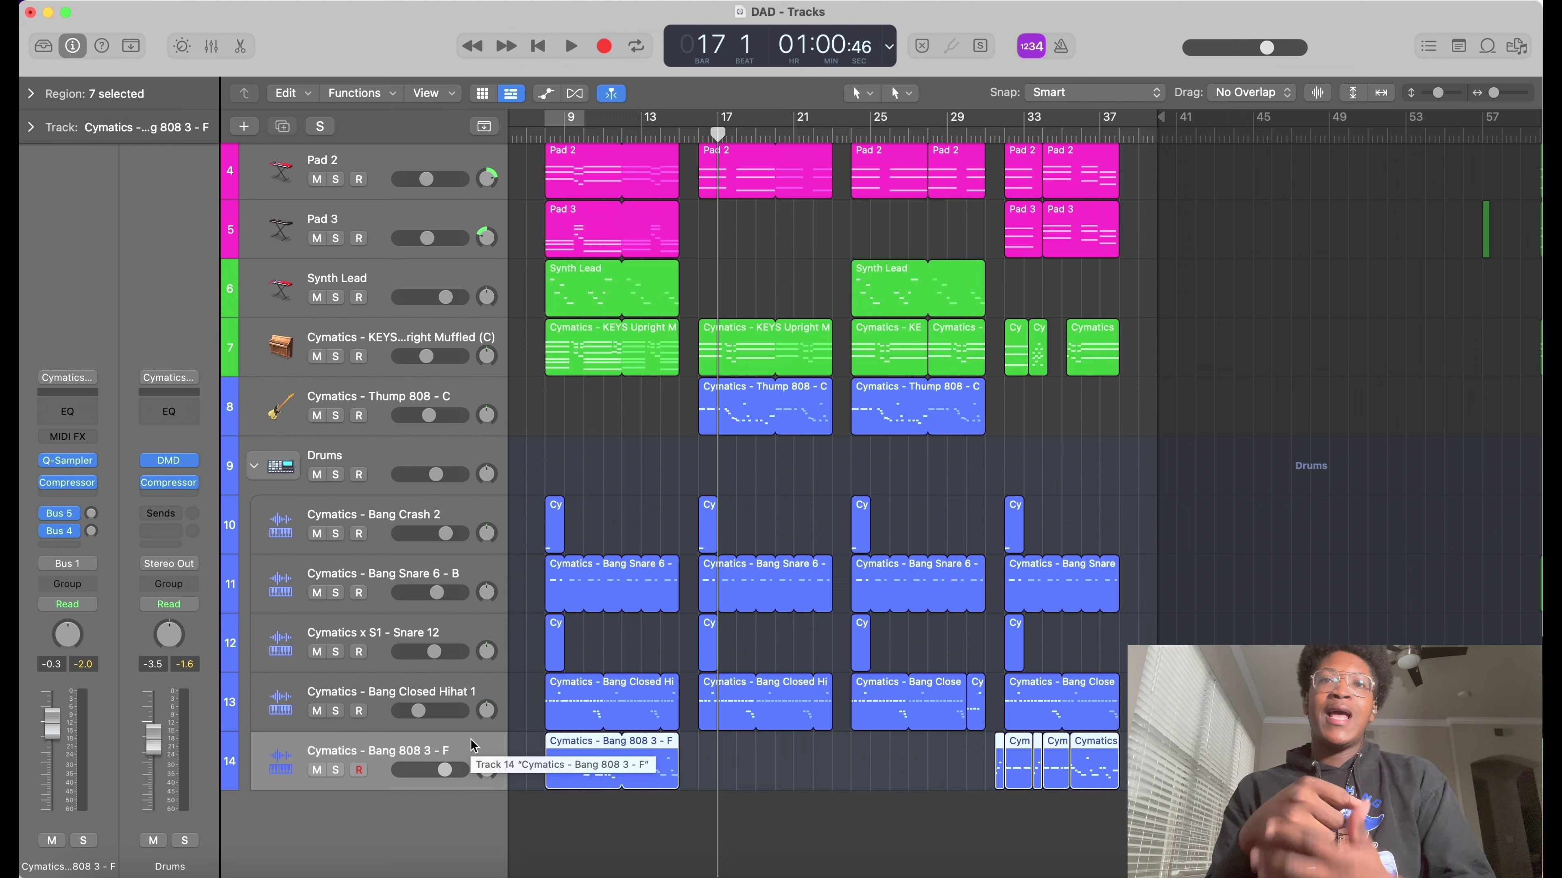
{"action": "left_click", "coordinate": [408, 391]}
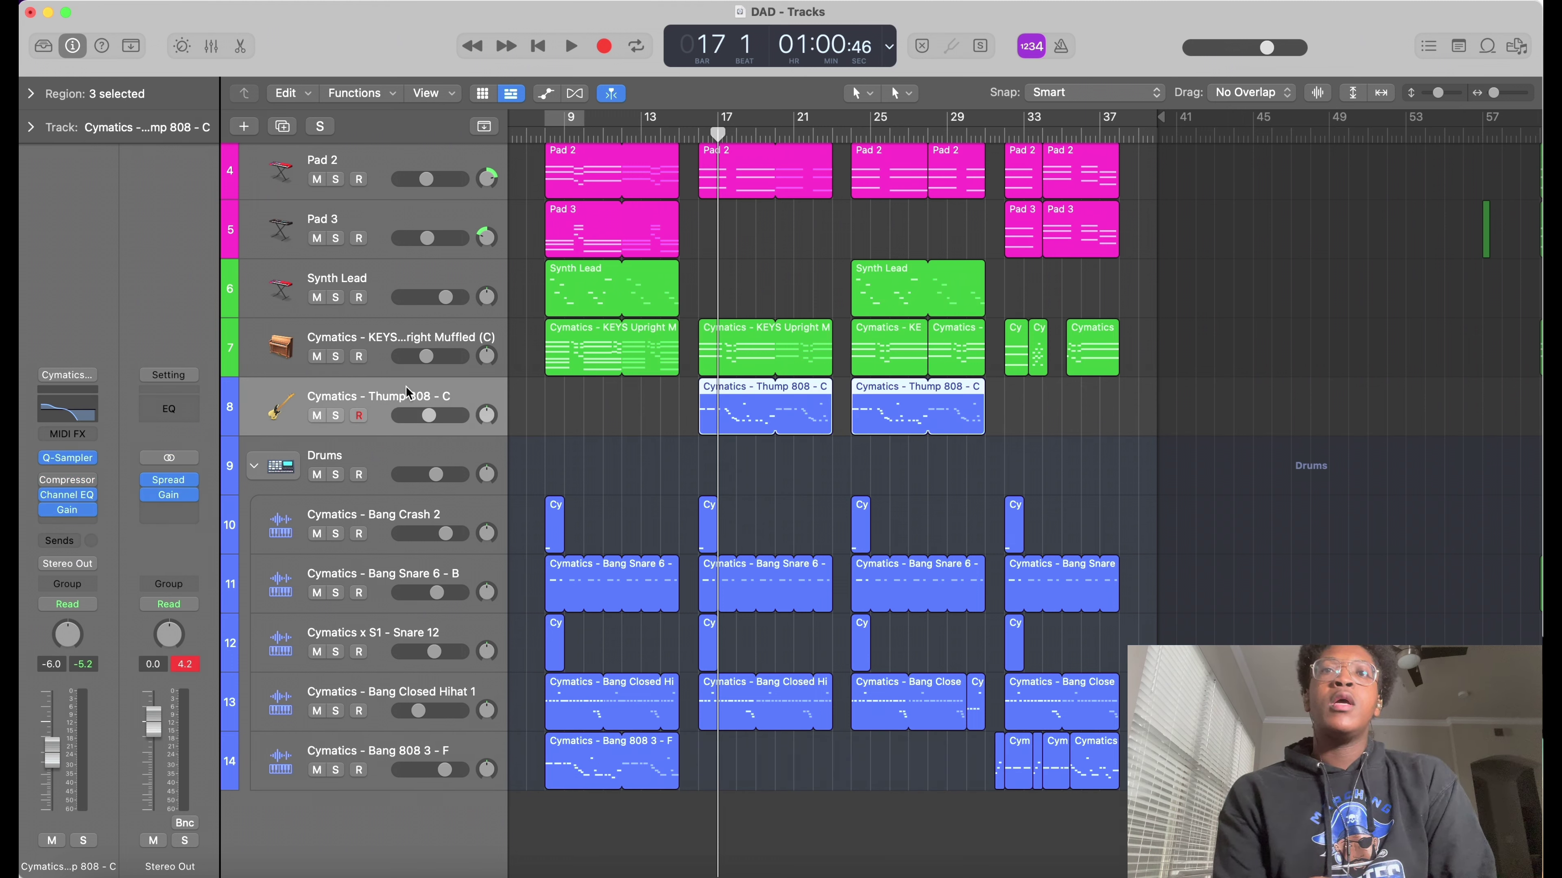
Play the beat's ending section from the middle of bar 30 through to the end of the last DAP Sample region.
{"action": "scroll", "coordinate": [776, 437], "scroll_direction": "up", "scroll_amount": 3}
{"action": "scroll", "coordinate": [776, 437], "scroll_direction": "right", "scroll_amount": 2}
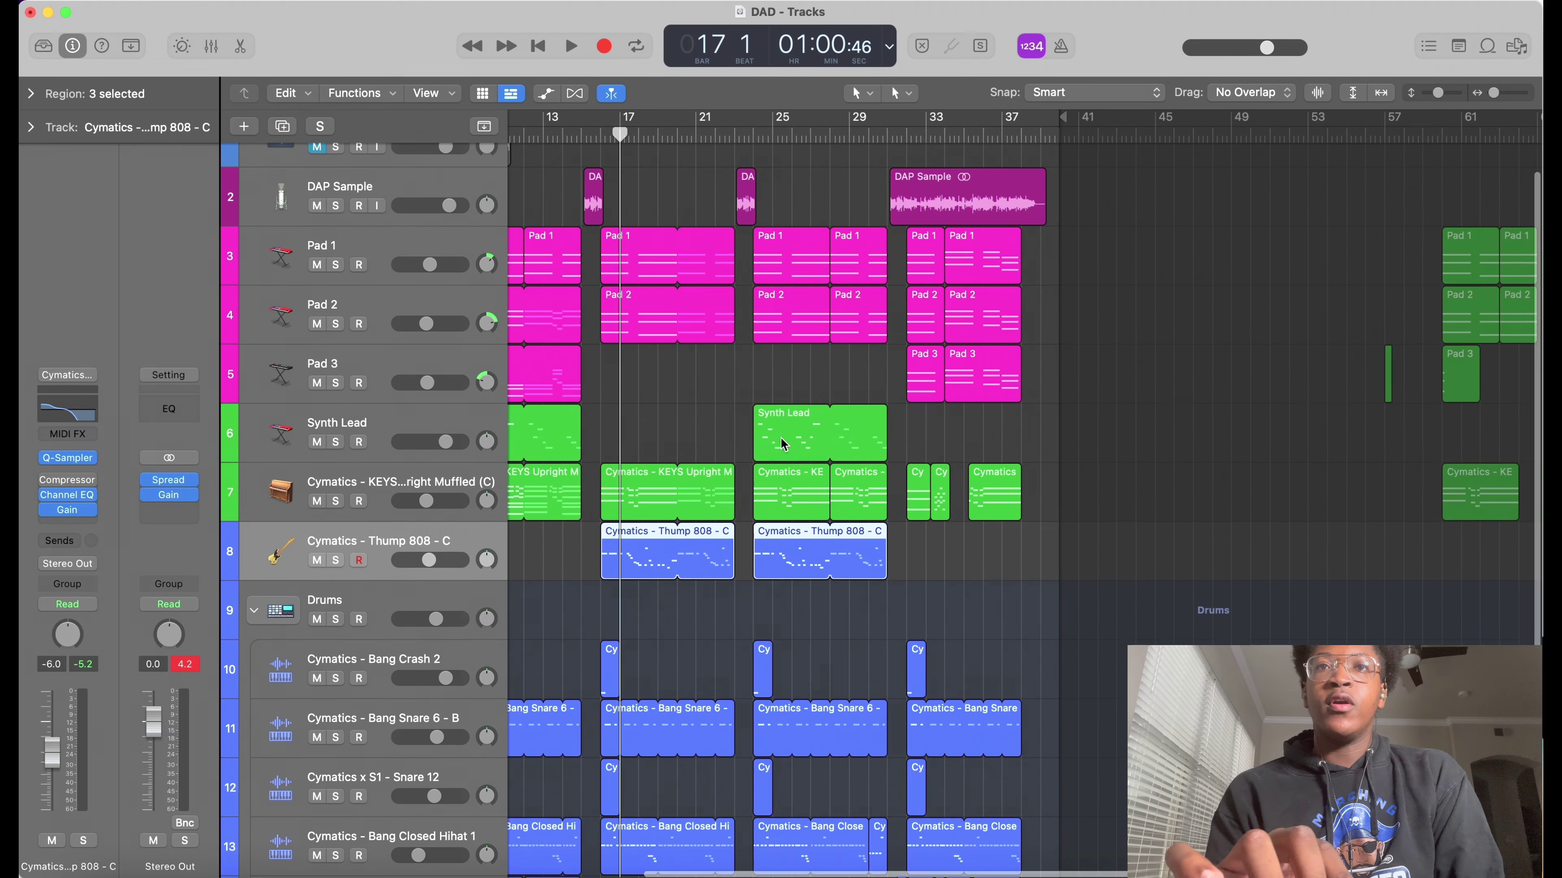
{"action": "left_click", "coordinate": [886, 132]}
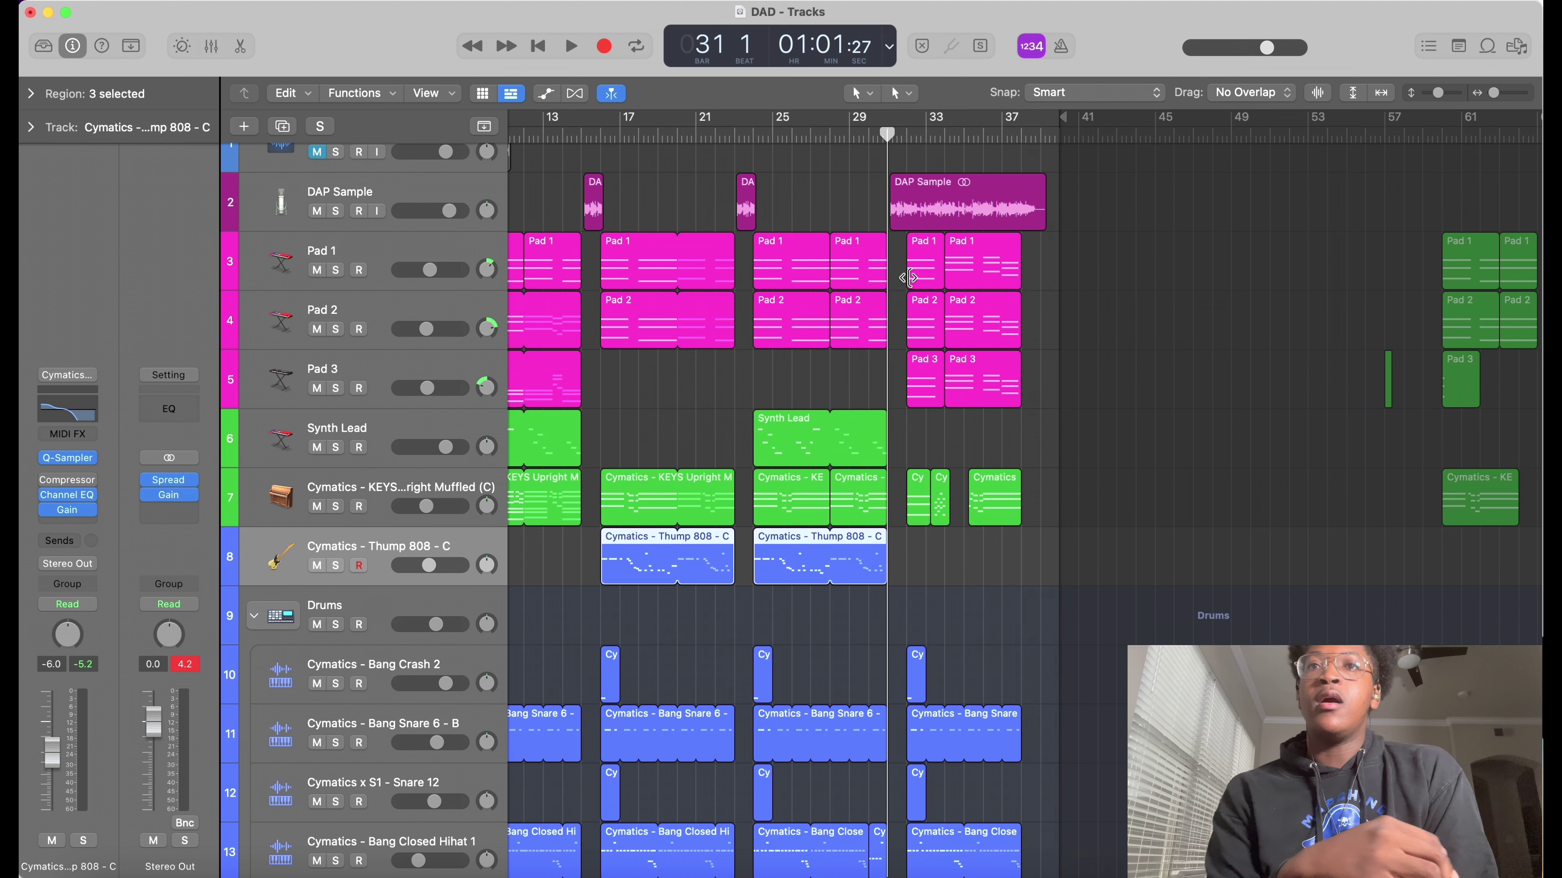
{"action": "left_click_drag", "start_coordinate": [879, 132], "coordinate": [878, 135]}
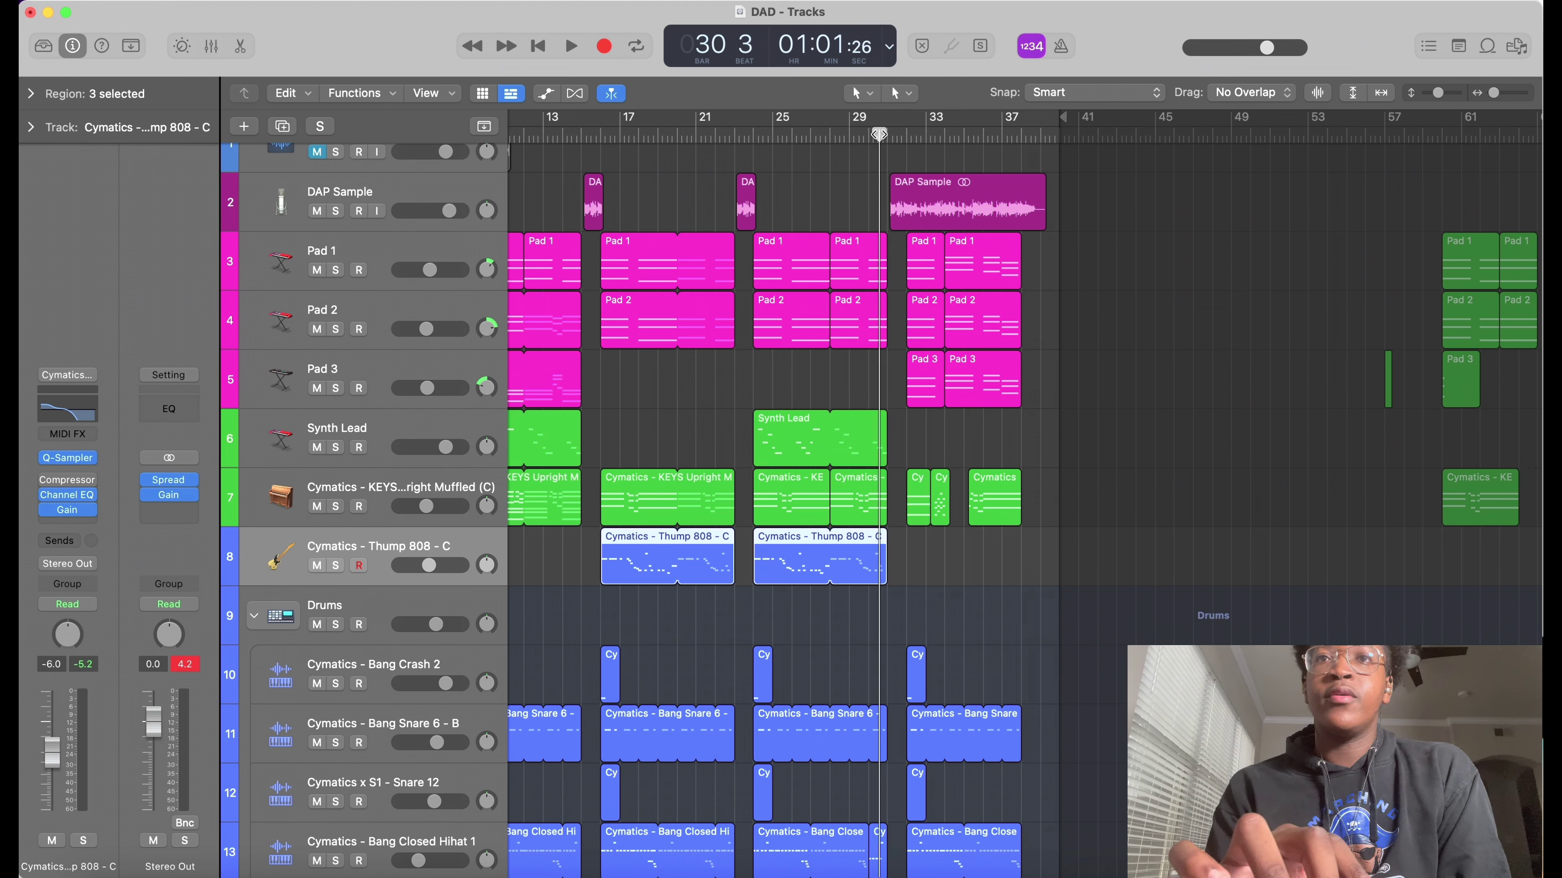
{"action": "key", "text": "space"}
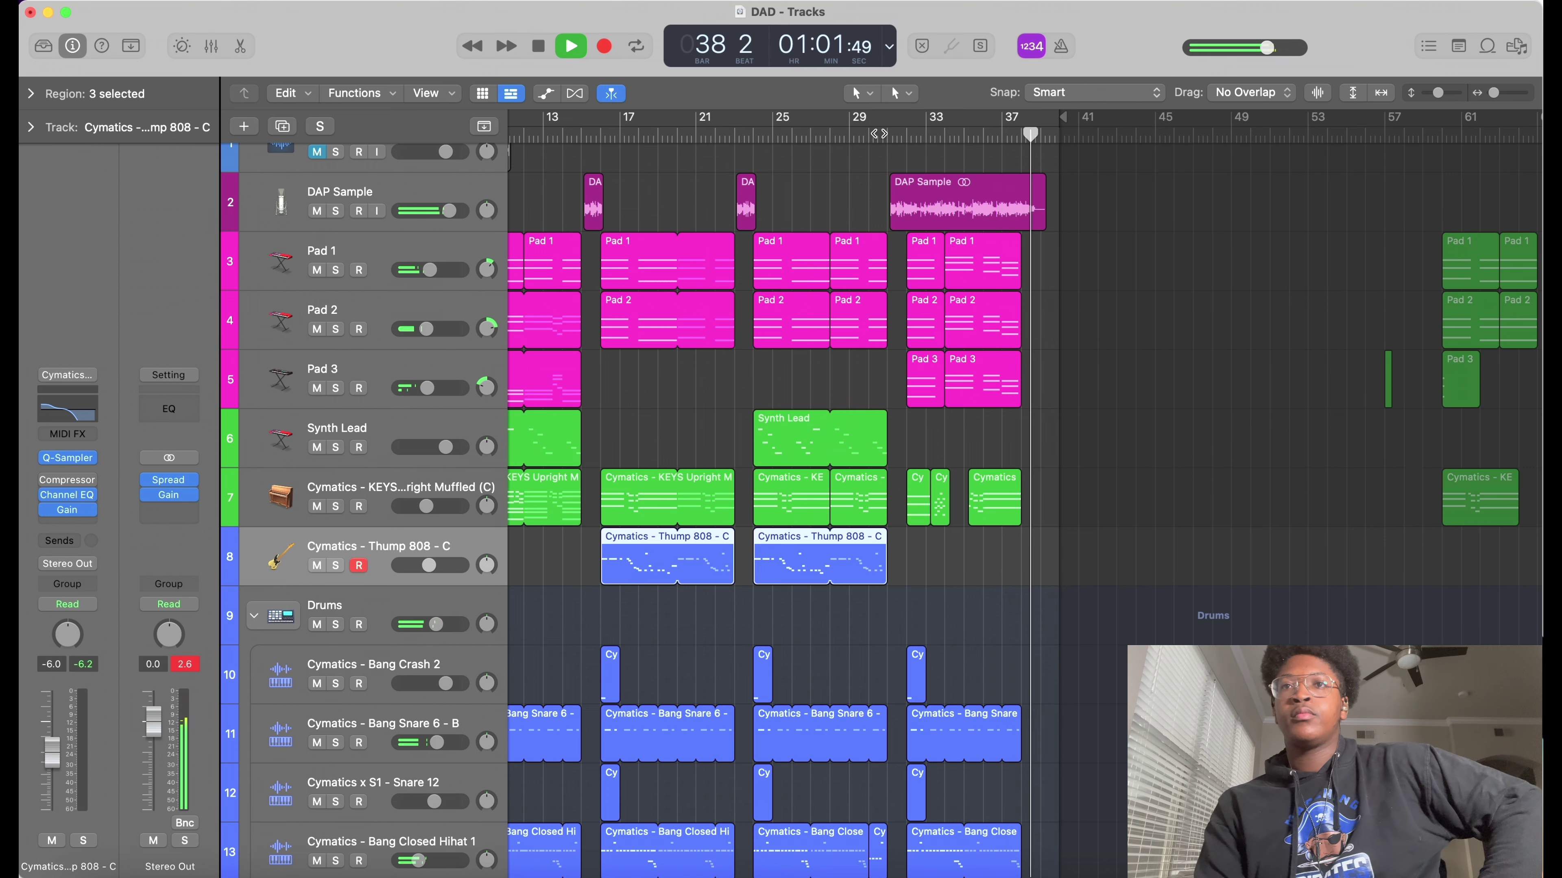
{"action": "key", "text": "space"}
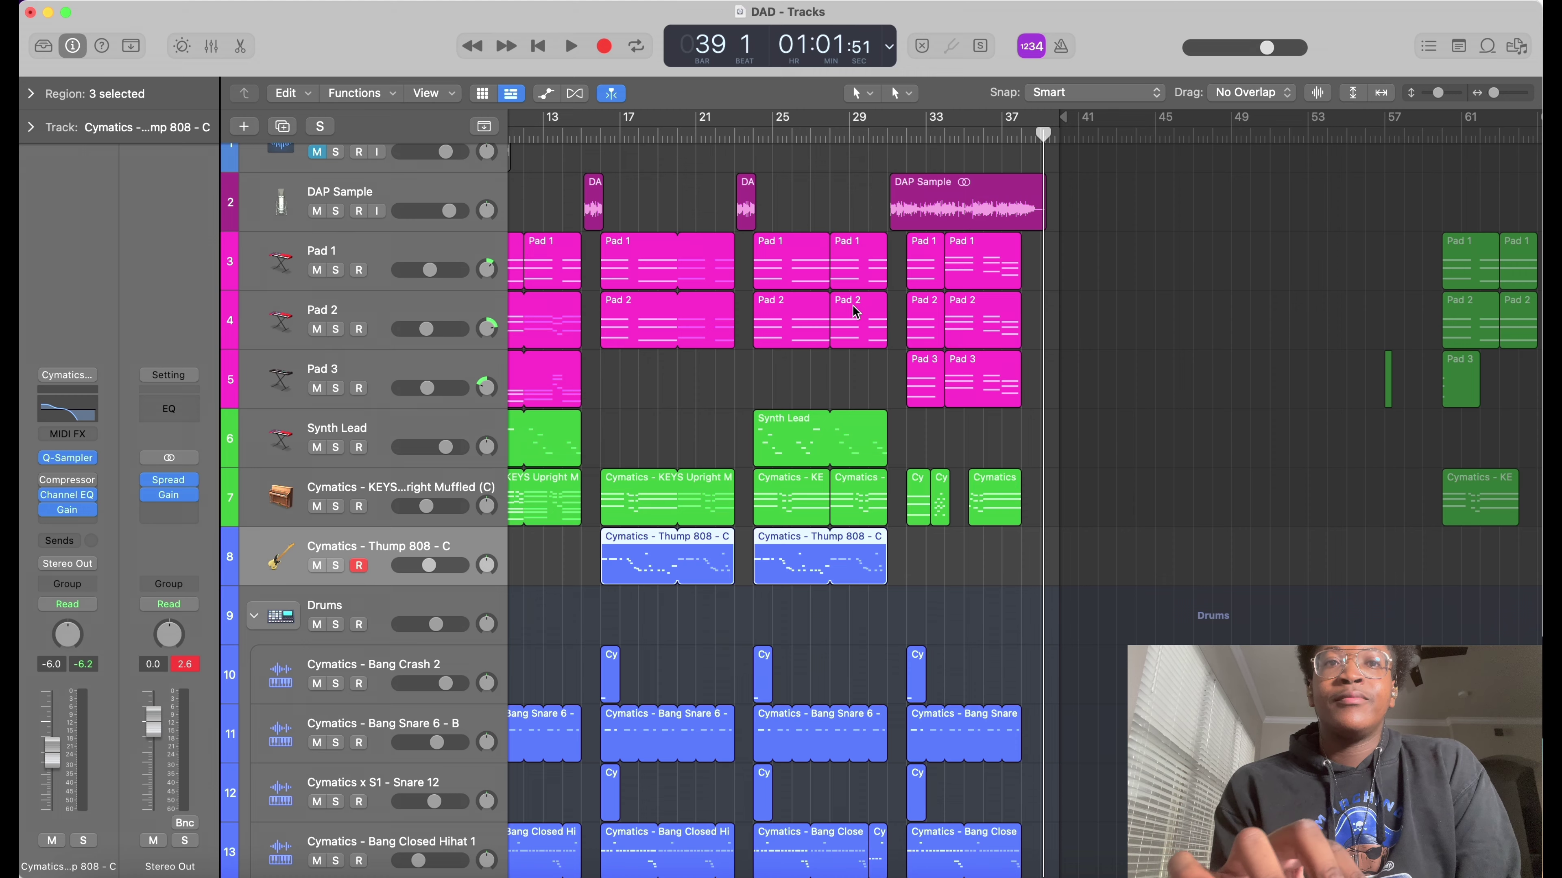
{"action": "scroll", "coordinate": [855, 311], "scroll_direction": "up", "scroll_amount": 5}
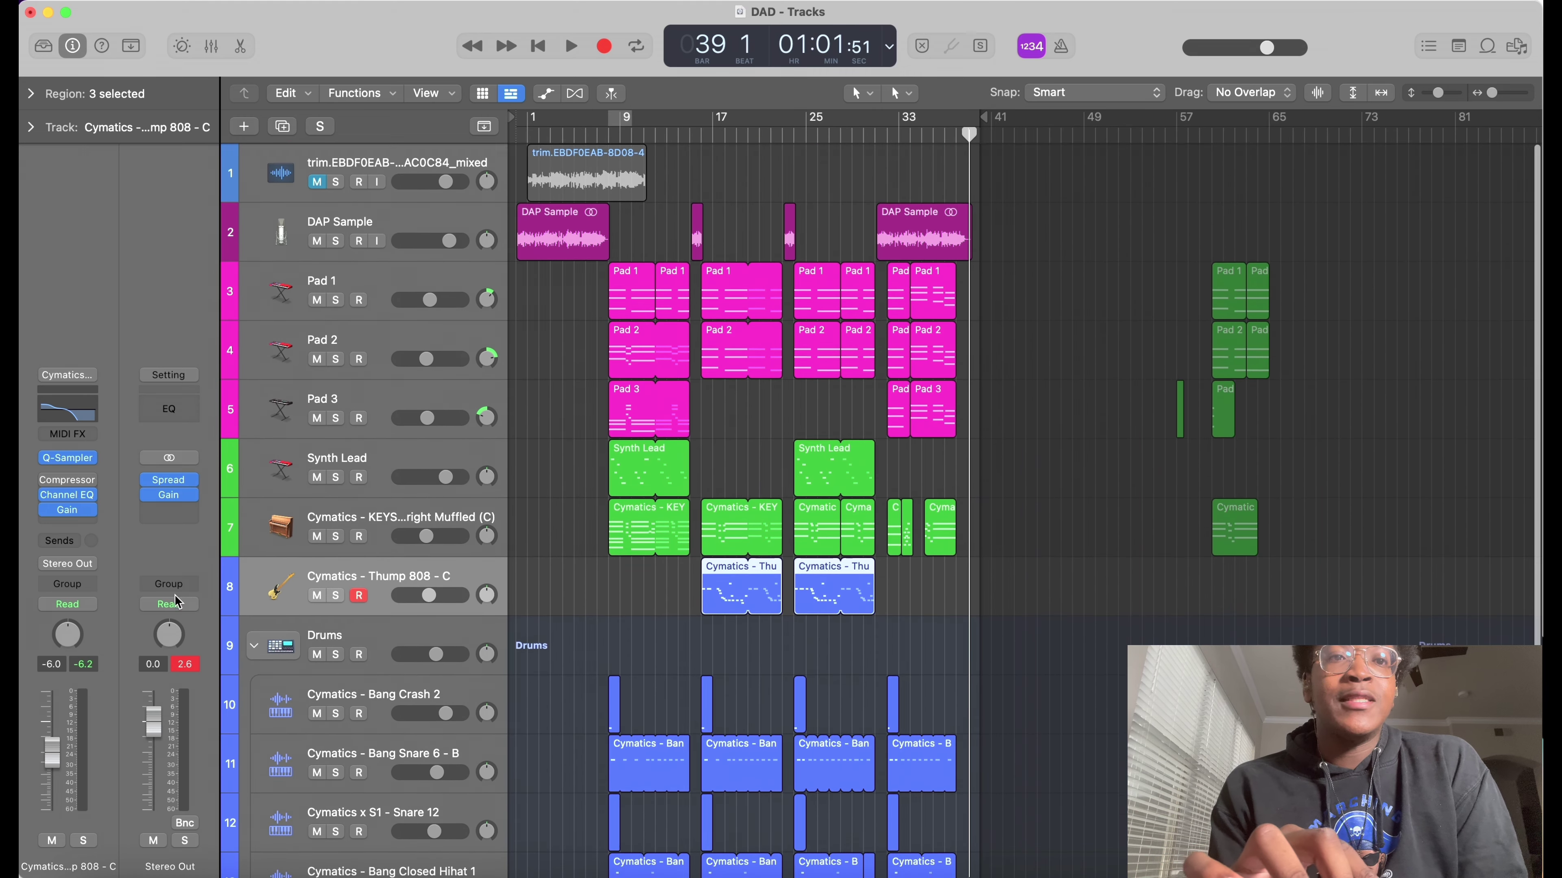
{"action": "scroll", "coordinate": [584, 414], "scroll_direction": "down", "scroll_amount": 5}
{"action": "scroll", "coordinate": [584, 414], "scroll_direction": "down", "scroll_amount": 3}
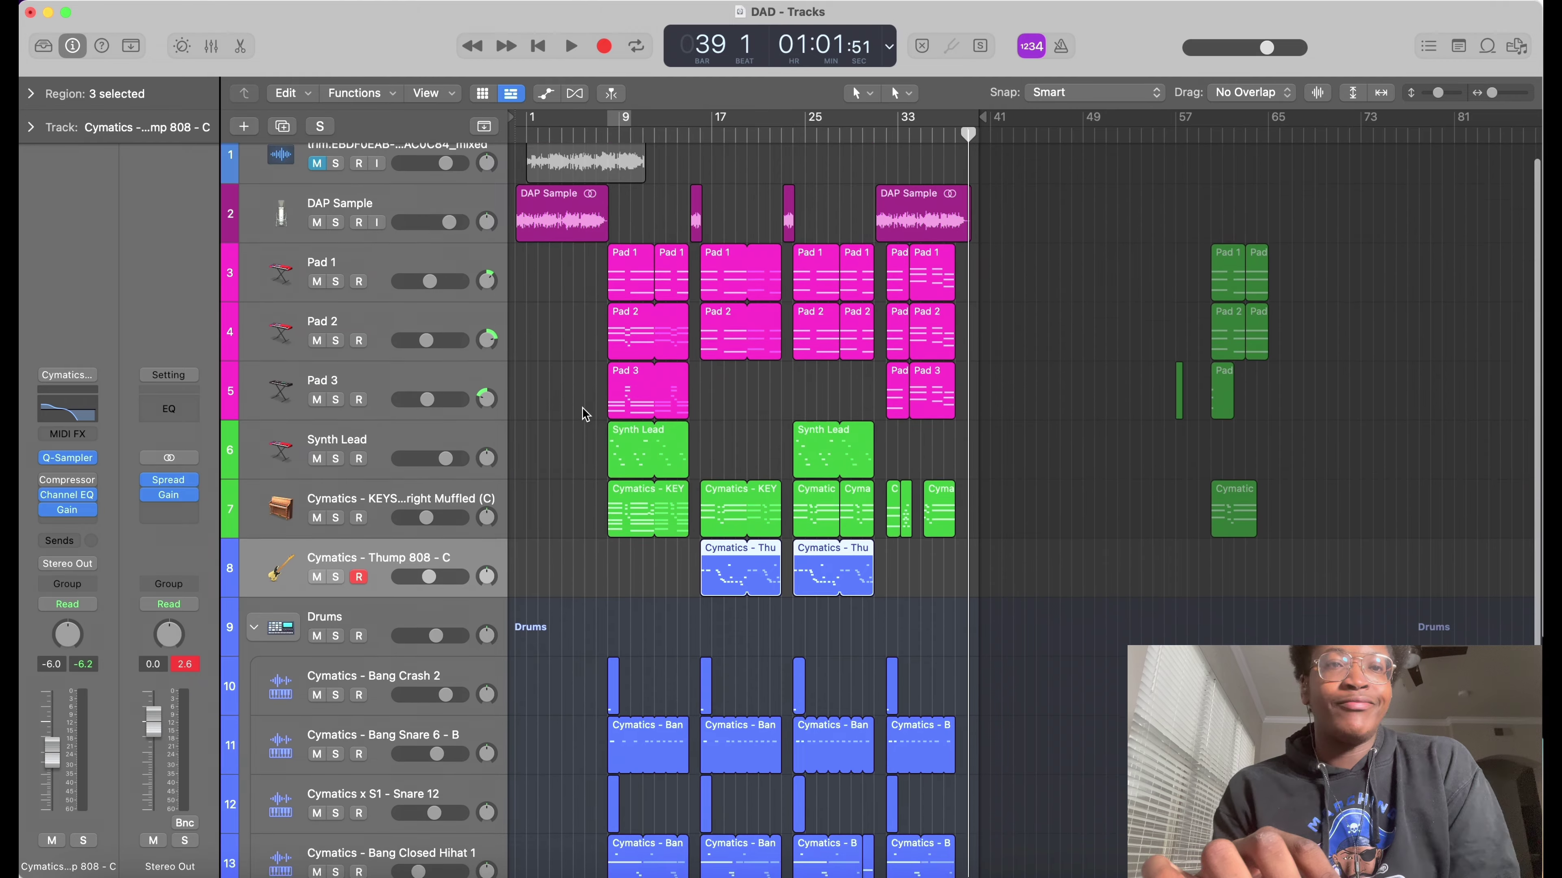
{"action": "scroll", "coordinate": [584, 414], "scroll_direction": "up", "scroll_amount": 3}
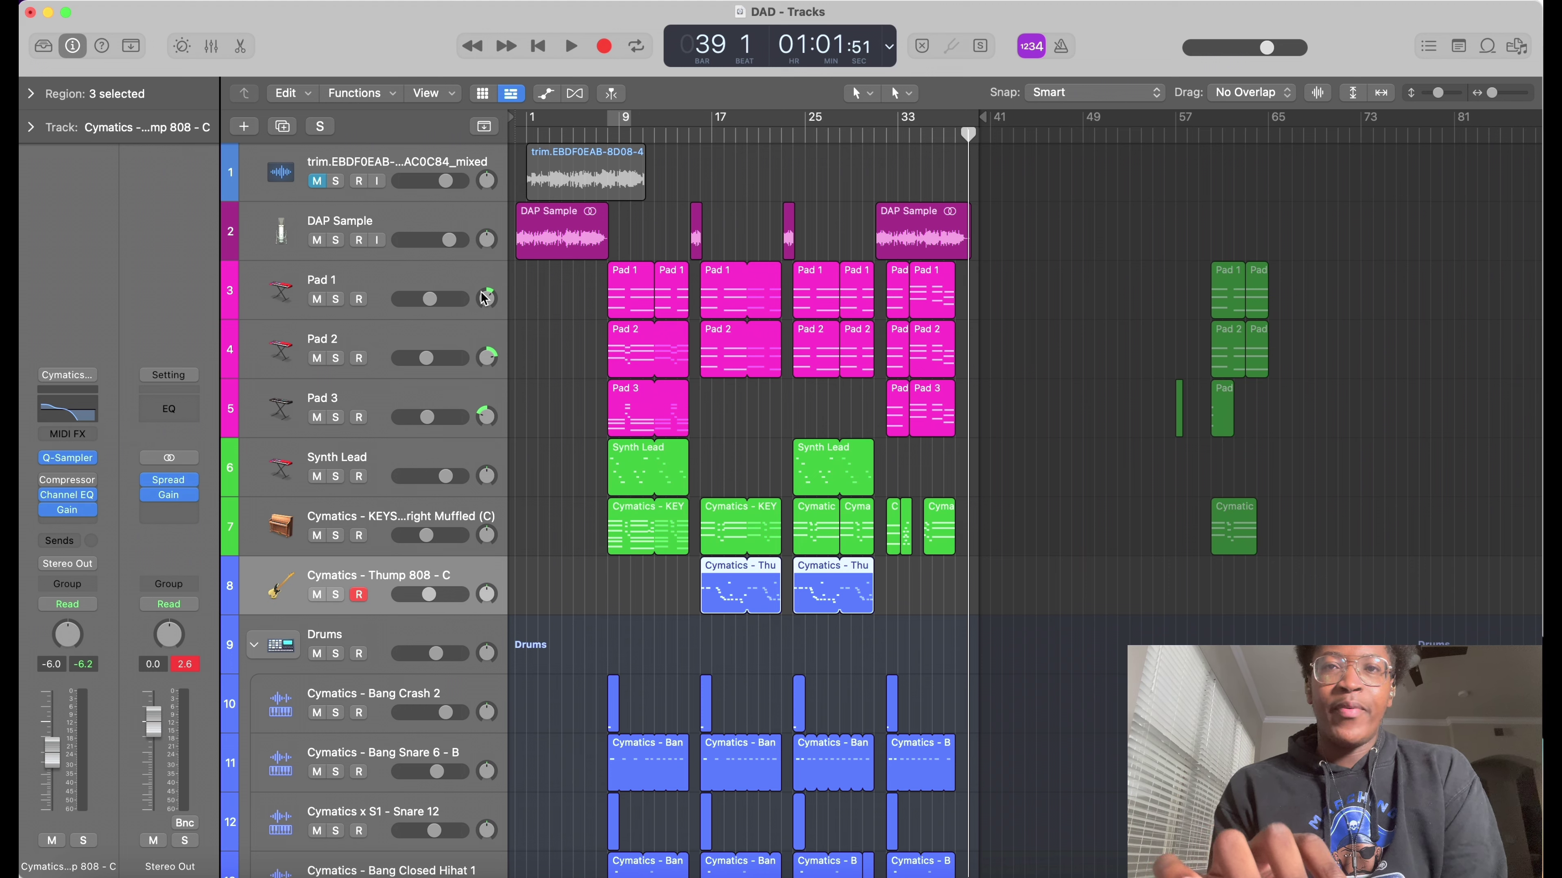
{"action": "scroll", "coordinate": [485, 298], "scroll_direction": "down", "scroll_amount": 3}
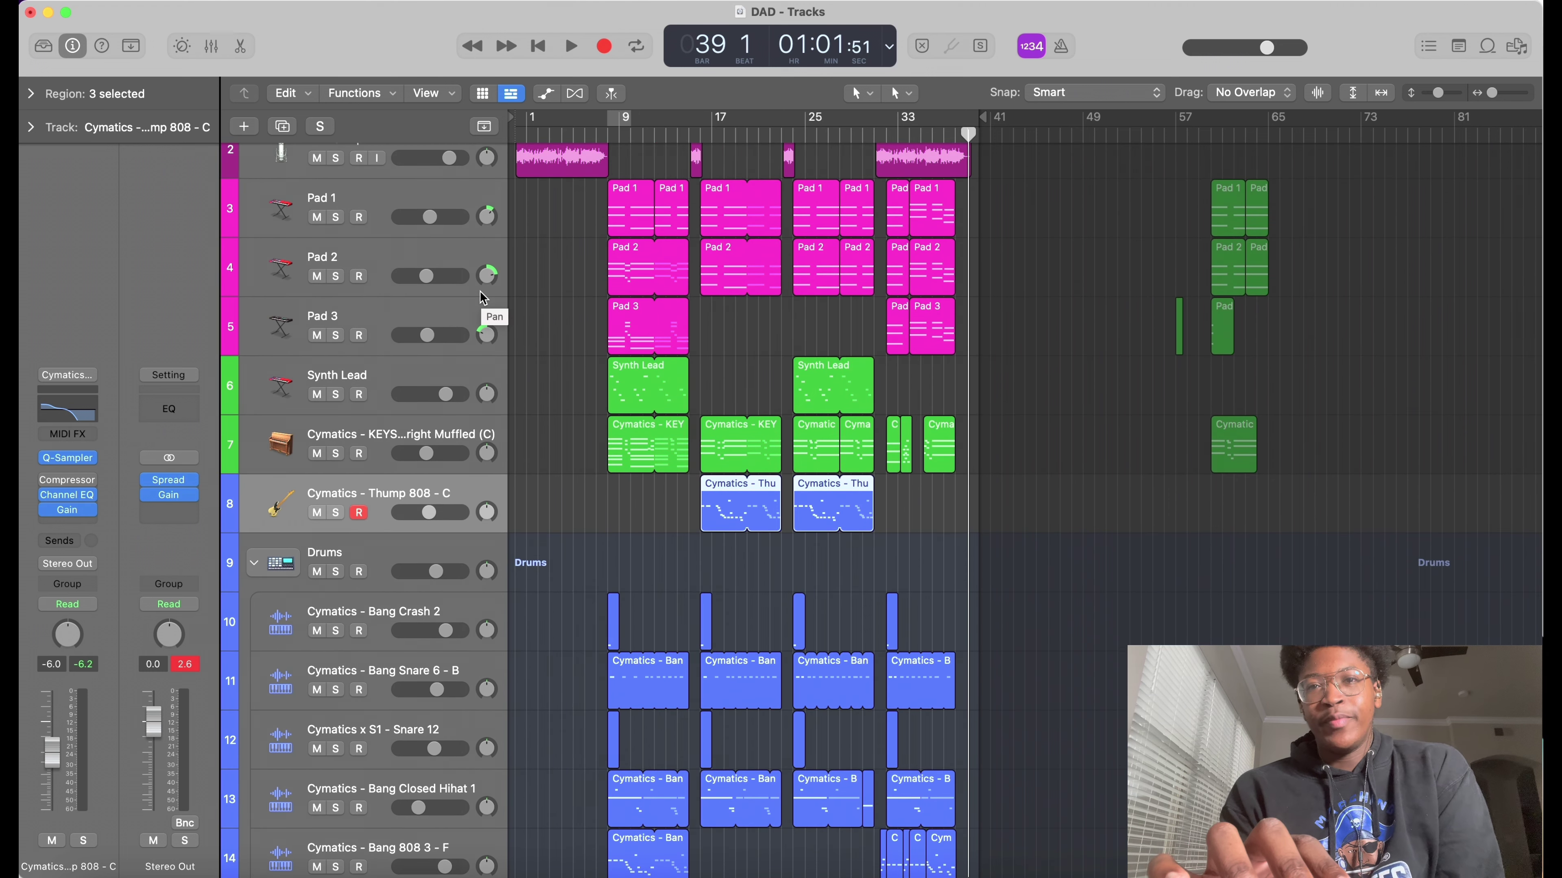
{"action": "scroll", "coordinate": [485, 297], "scroll_direction": "up", "scroll_amount": 3}
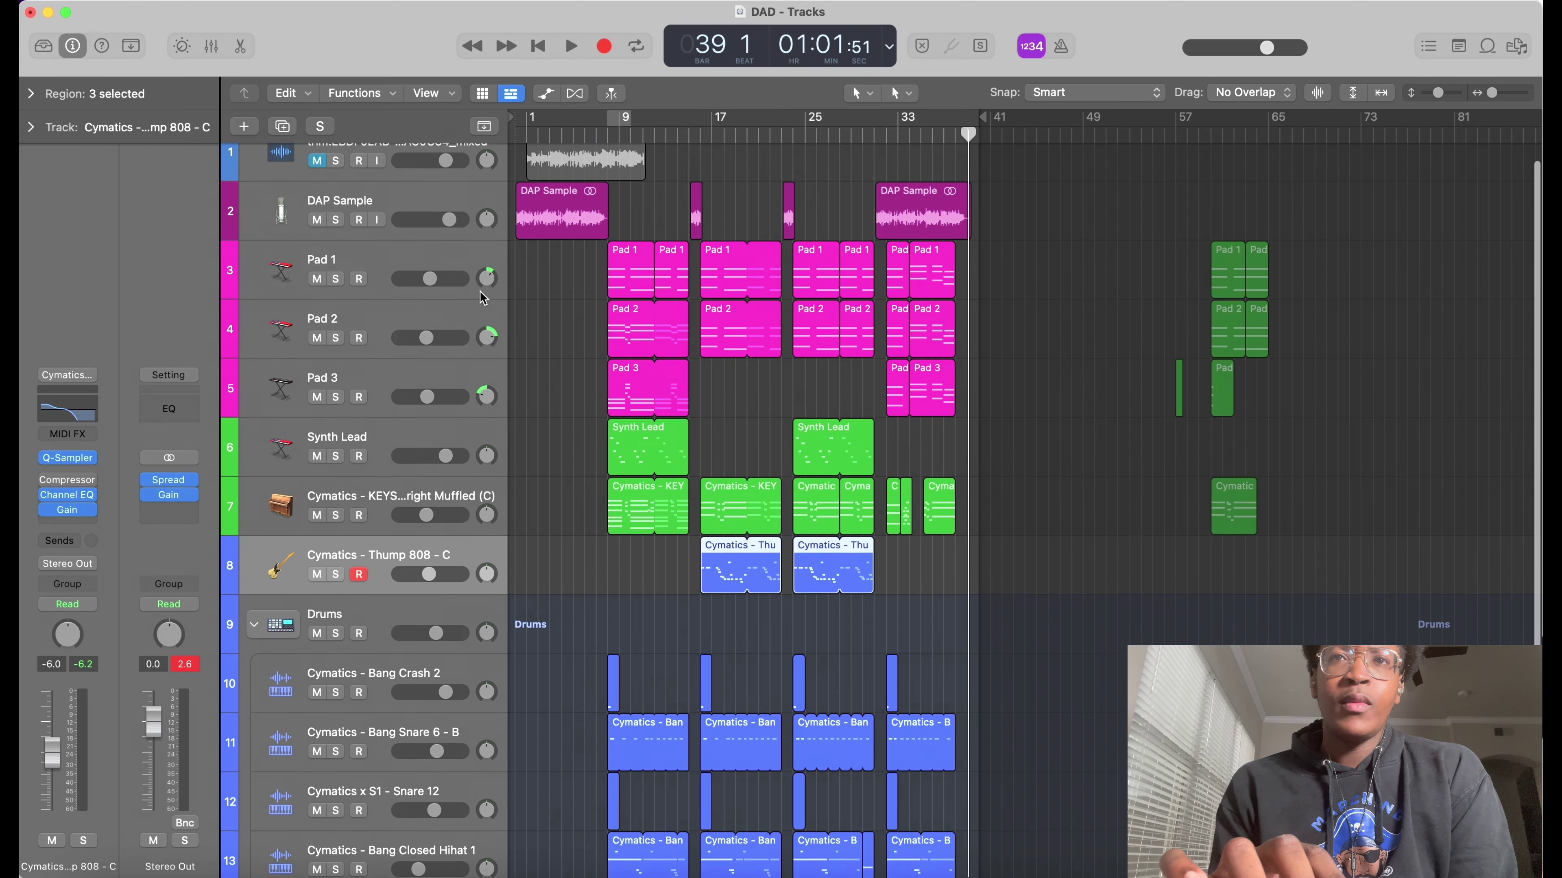